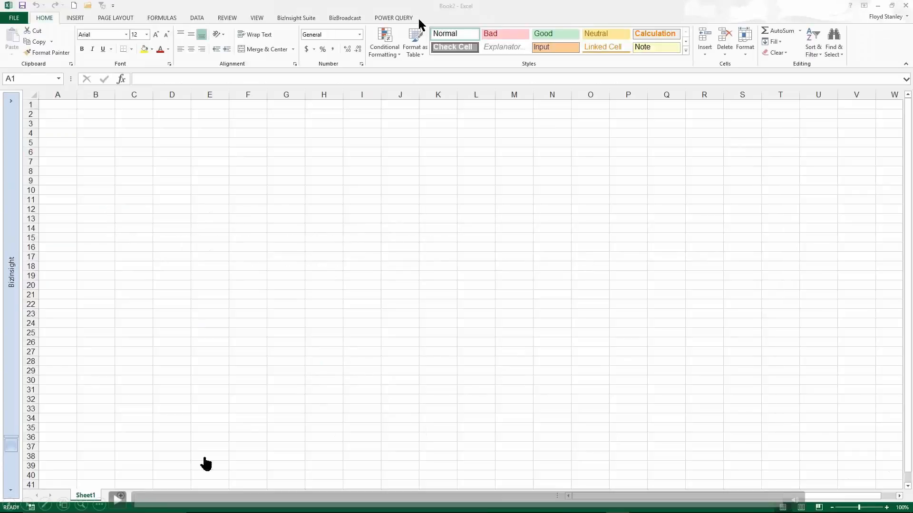
Load the "Chronological table - Electoral College (United States)" result of the "us electoral college results" catalog search into the workbook.
left_click(118, 498)
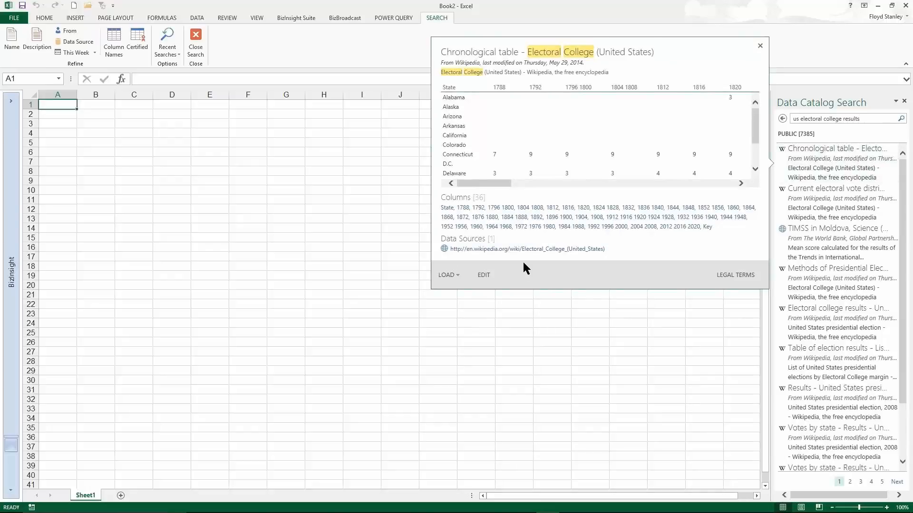
left_click(446, 274)
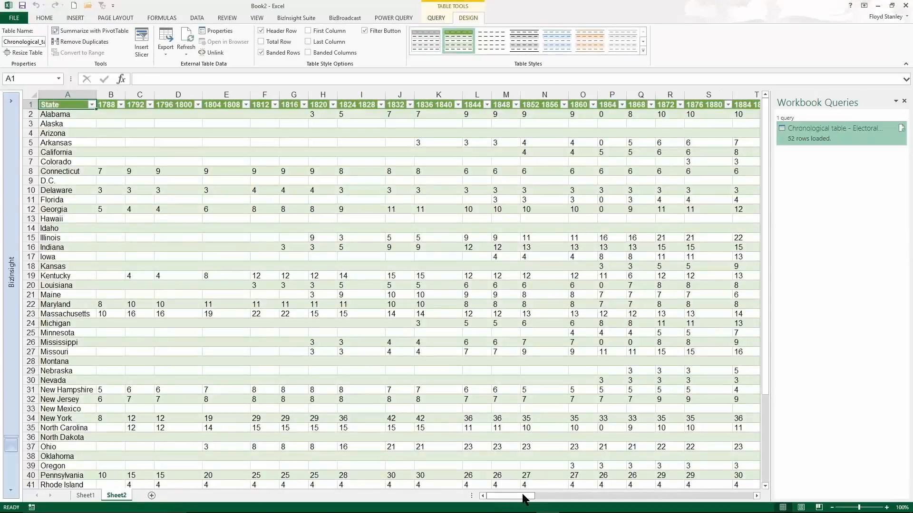
mouse_move(523, 499)
left_mouse_down()
mouse_move(614, 499)
mouse_move(513, 487)
left_mouse_up()
View My Data Catalog Queries, dismiss the Power BI sign-in dialog, and open the recent searches of the Data Catalog Search.
left_click(391, 18)
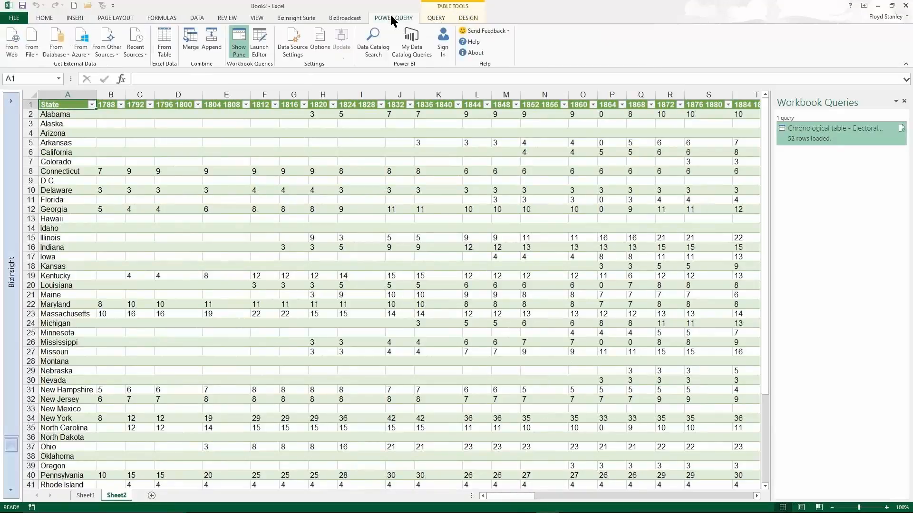
left_click(408, 48)
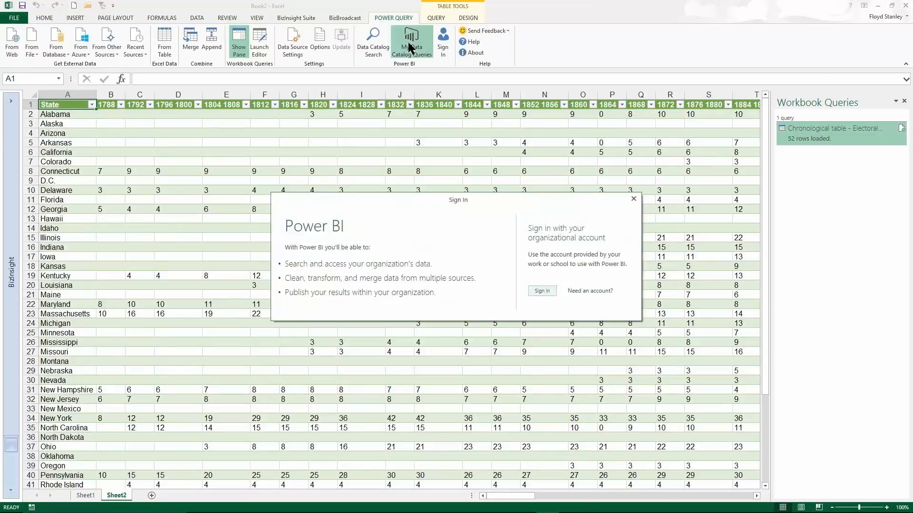
left_click(633, 200)
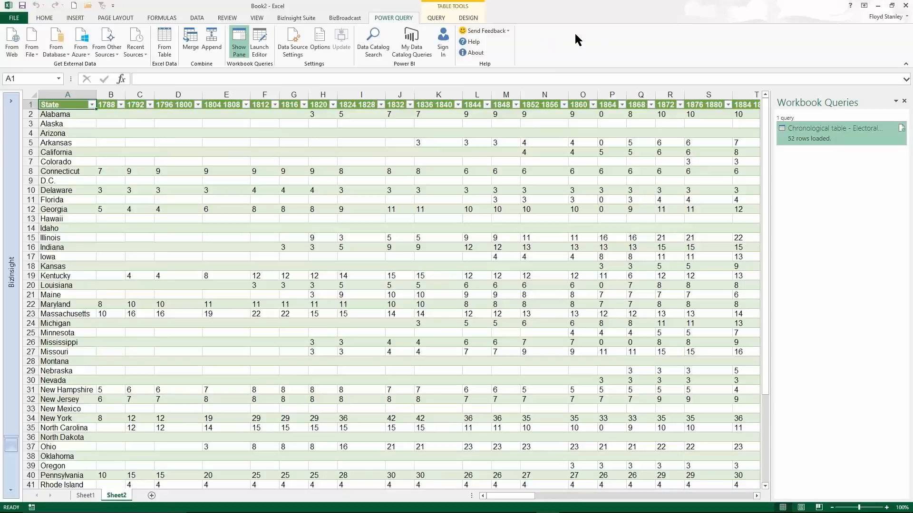
left_click(376, 42)
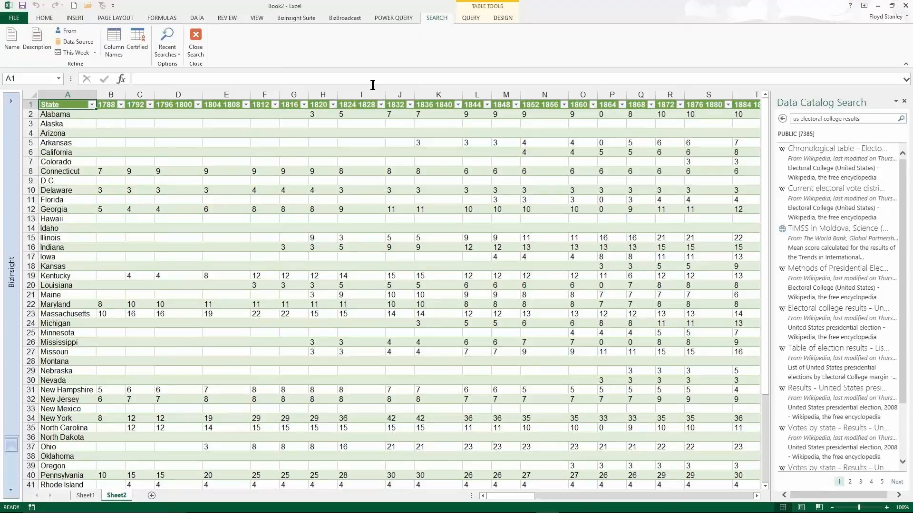
left_click(170, 57)
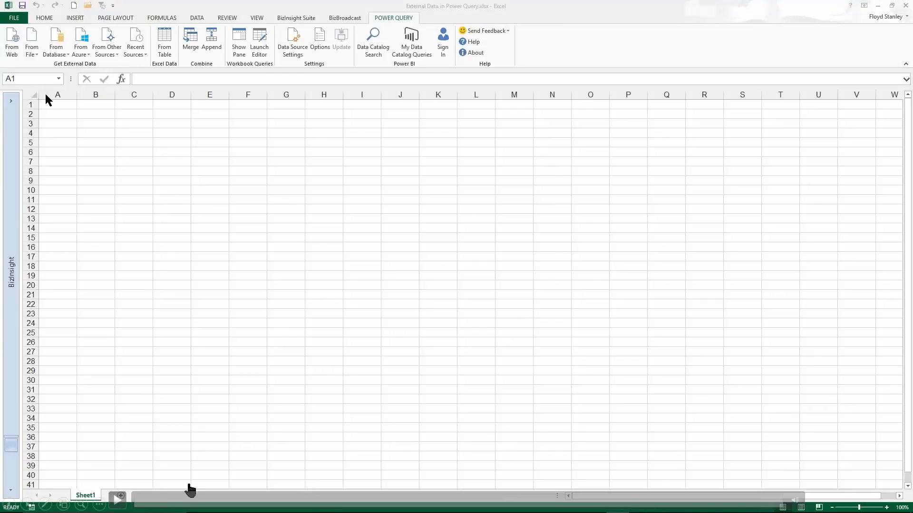
Import the Budget-to-date sheet from Budget Final.xlsx into the workbook with Power Query.
left_click(117, 500)
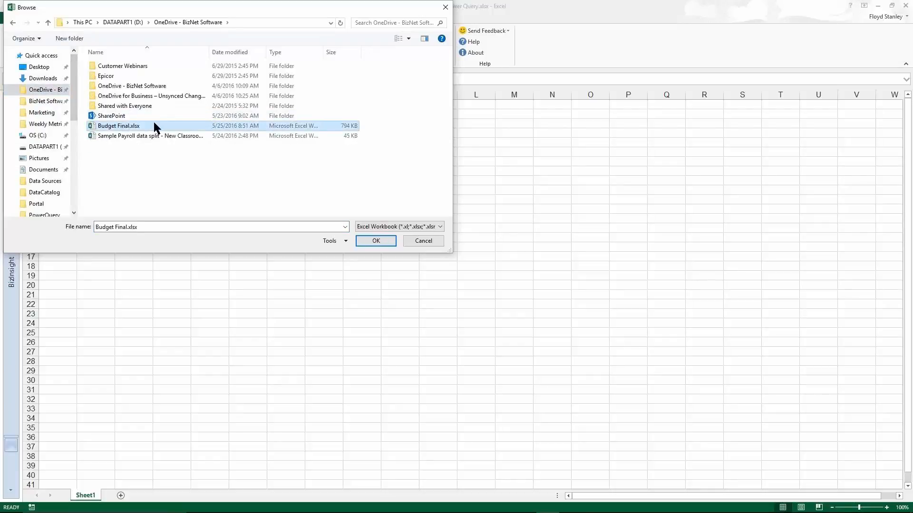
left_click(376, 241)
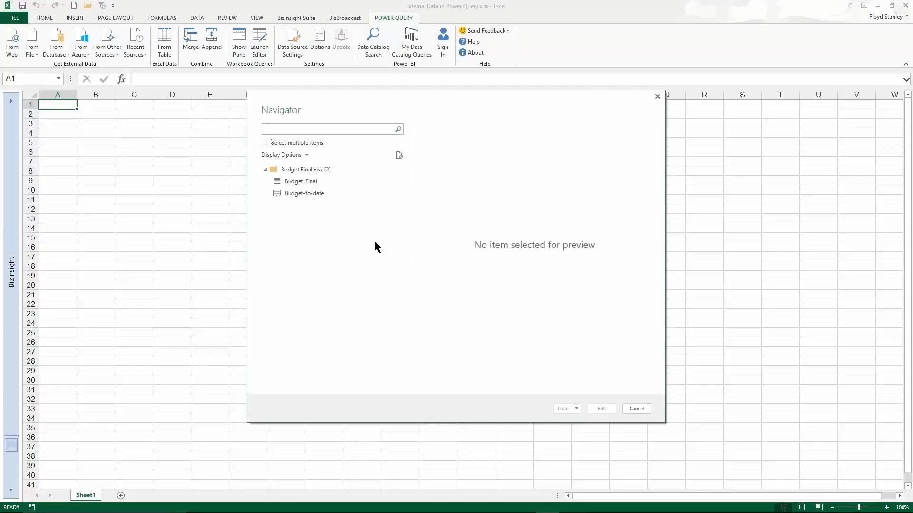
left_click(291, 193)
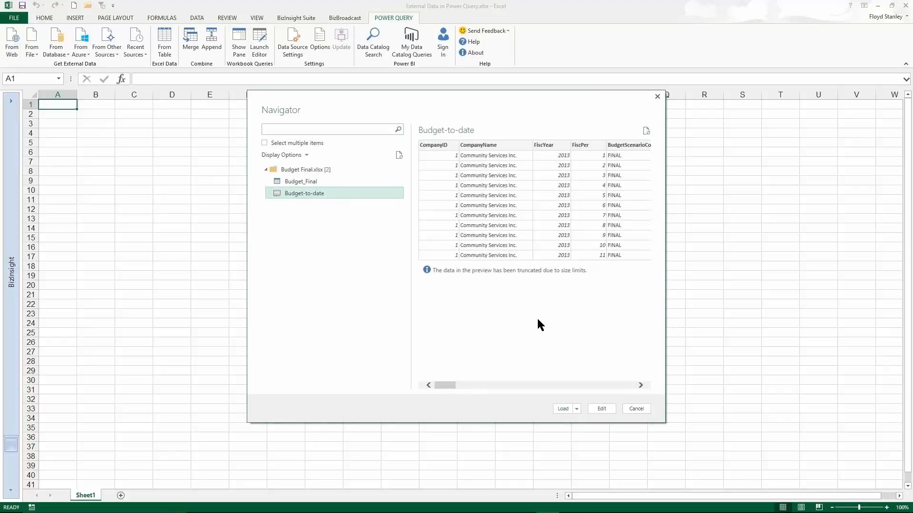
left_click(564, 407)
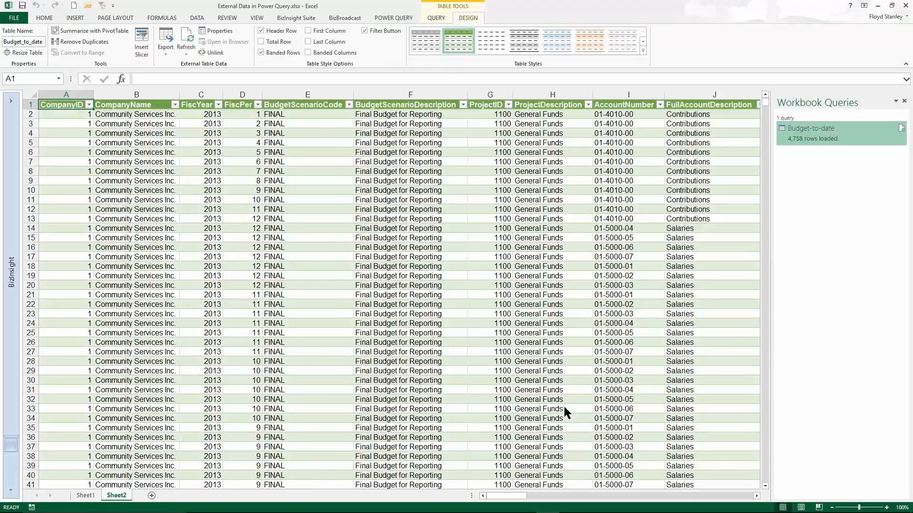
Examine the actions available for the Budget-to-date query and its entry in the workbook connections.
right_click(806, 129)
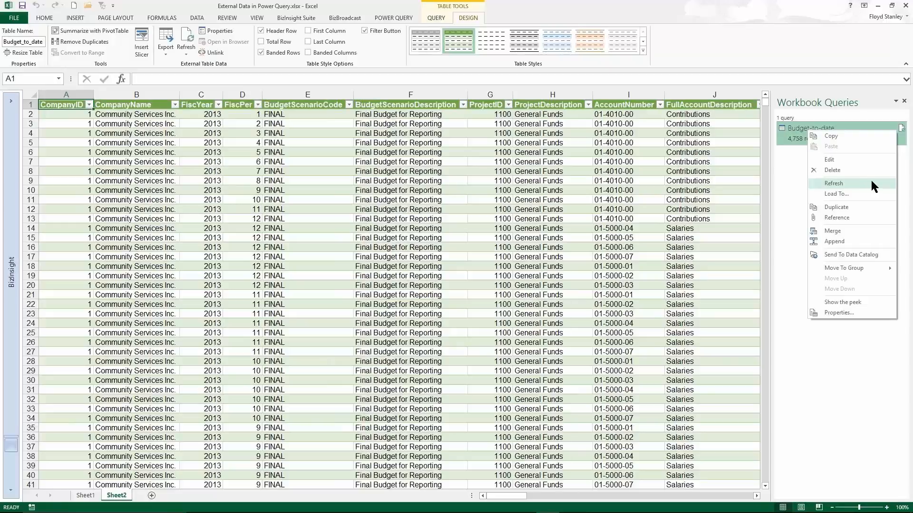
left_click(784, 136)
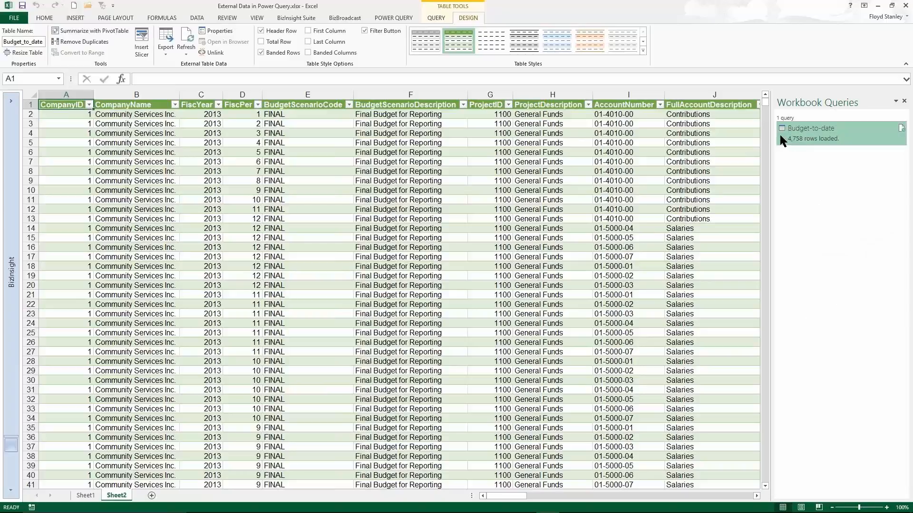
left_click(201, 17)
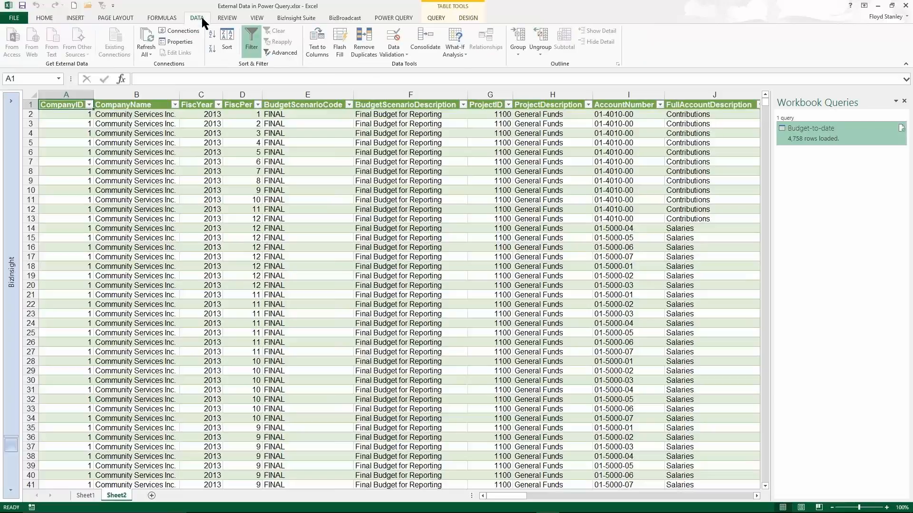
left_click(176, 30)
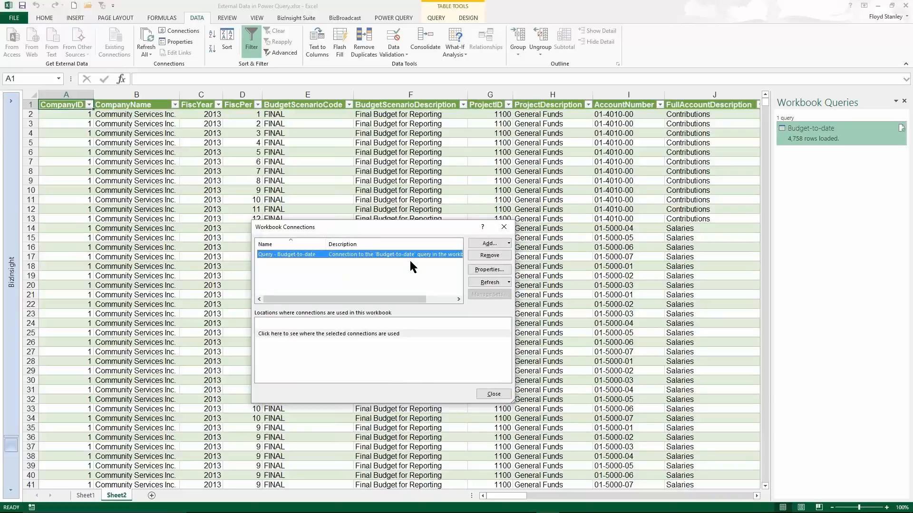
left_click(494, 394)
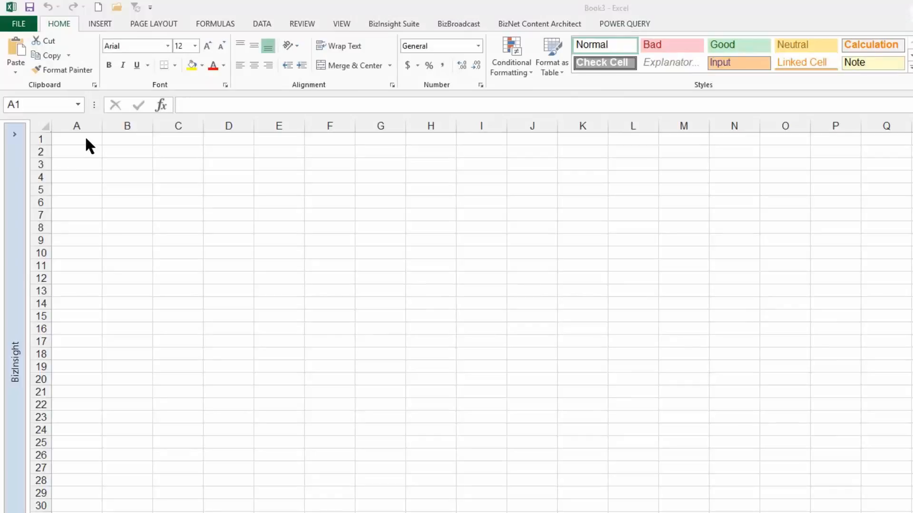
Connect Power Query to a SQL Server database, entering the PC's server name and sbodemous as the database.
mouse_move(78, 431)
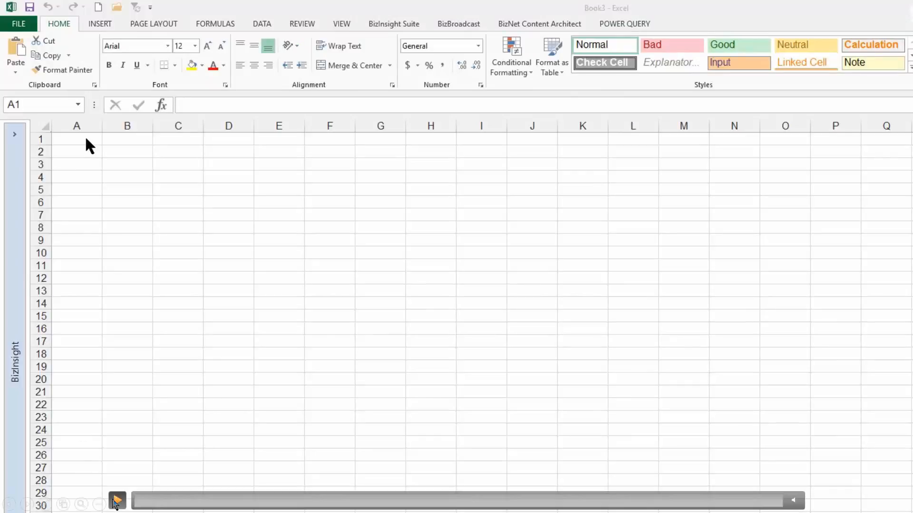
left_click(115, 501)
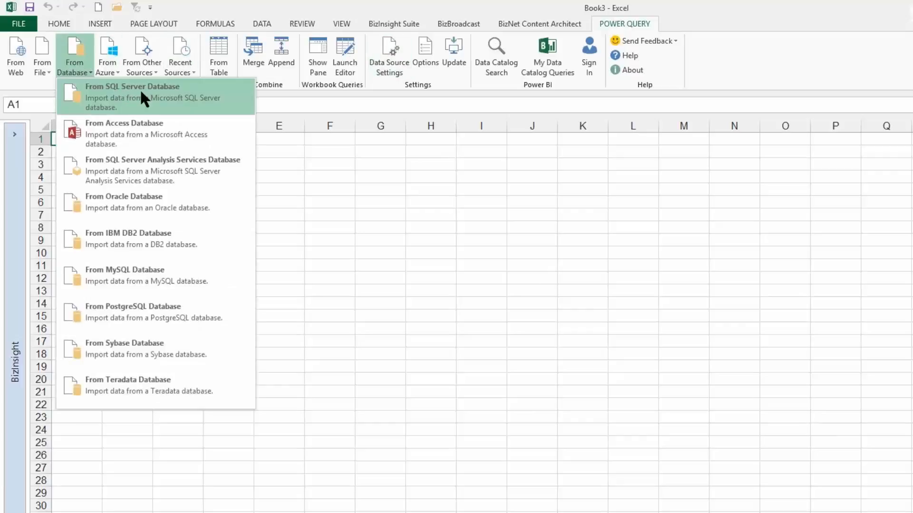
left_click(150, 91)
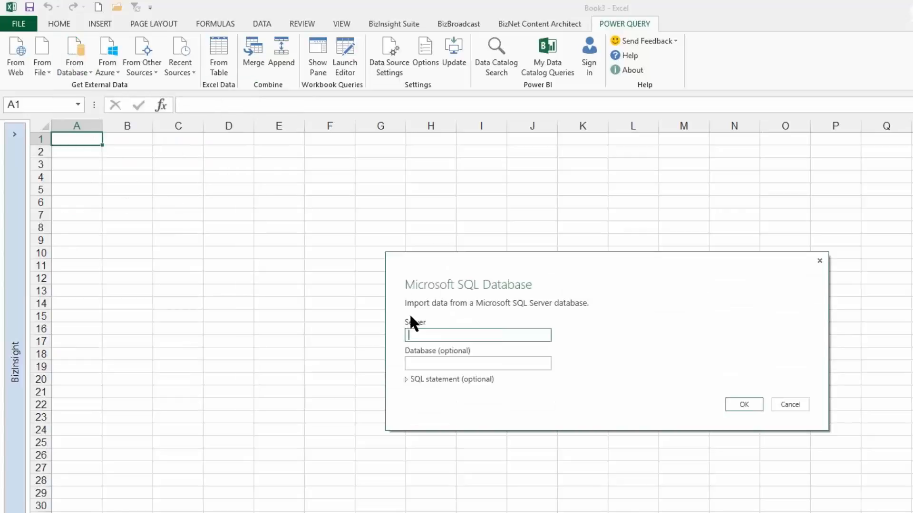
type("fstanleypc")
key("Tab")
type("s")
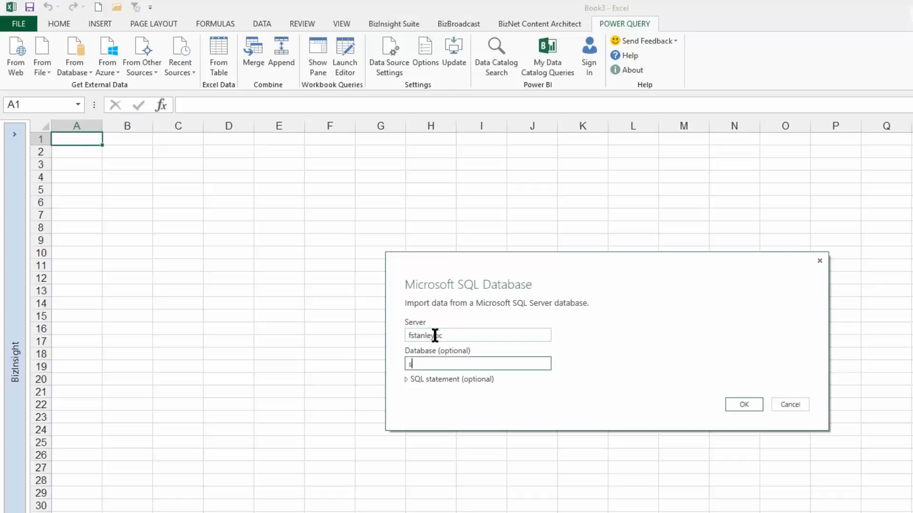
type("bodemous")
left_click(742, 403)
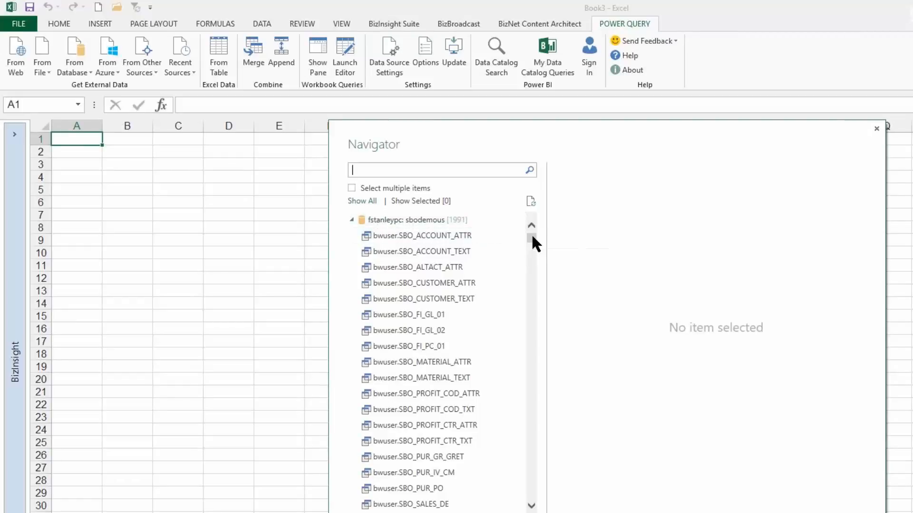
Find the OINV table by searching for "oinv" and load it into the worksheet through the Query Editor.
mouse_move(531, 240)
left_mouse_down()
mouse_move(519, 330)
mouse_move(538, 233)
left_mouse_up()
left_click(419, 172)
type("oinv")
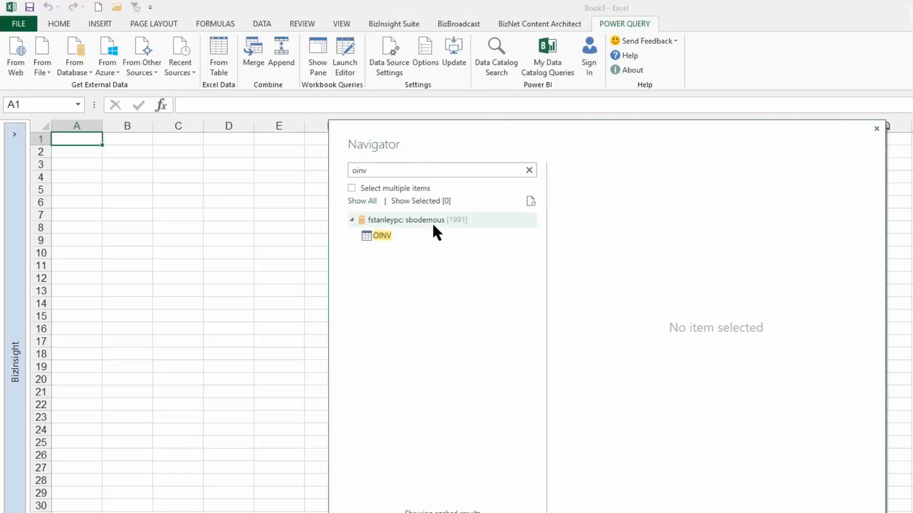
left_click(386, 235)
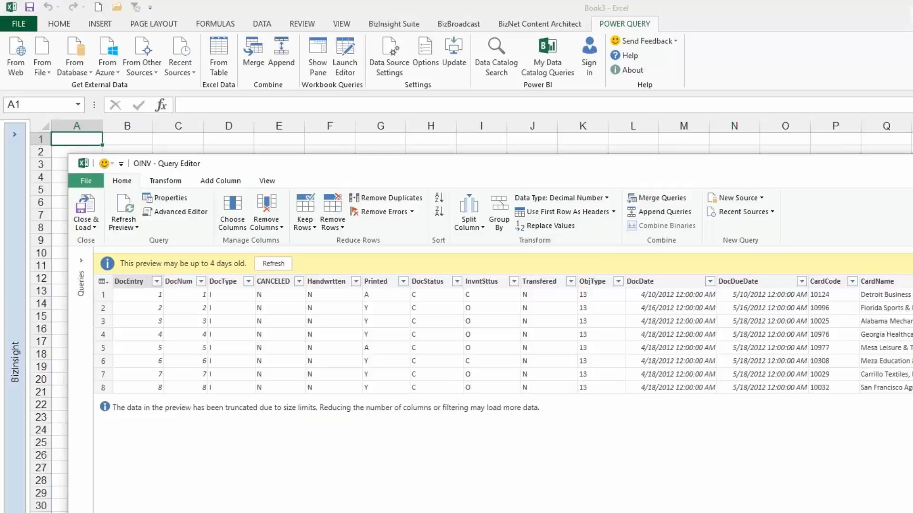
left_click(85, 208)
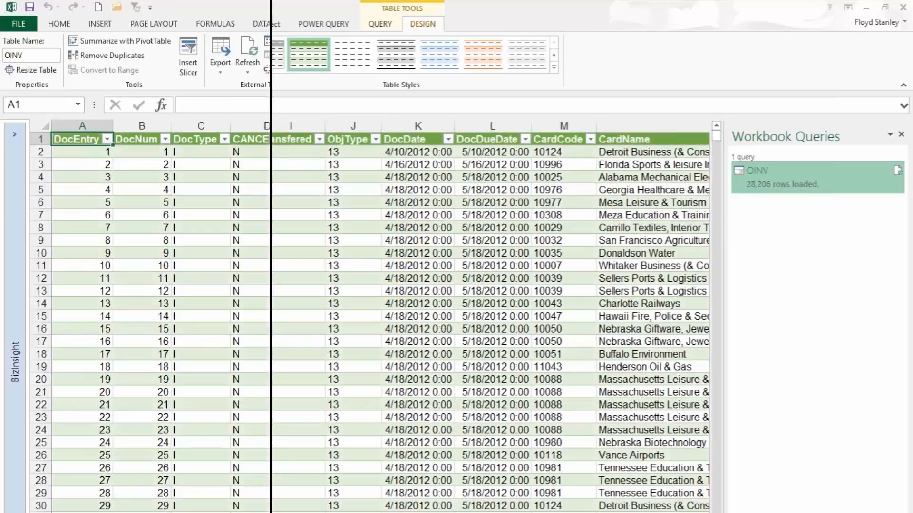
mouse_move(821, 193)
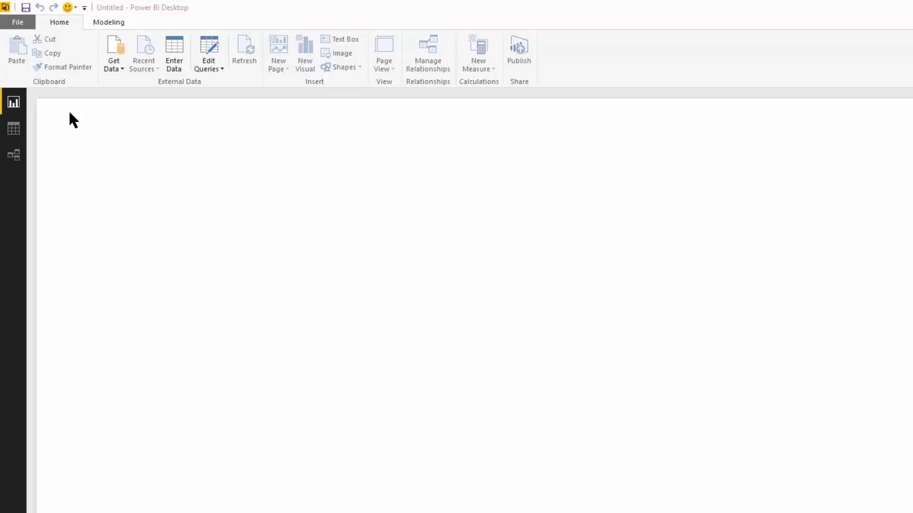
Switch to Power BI Desktop and start a Google Analytics online service connection, turning off further third-party warnings for this connector.
mouse_move(54, 445)
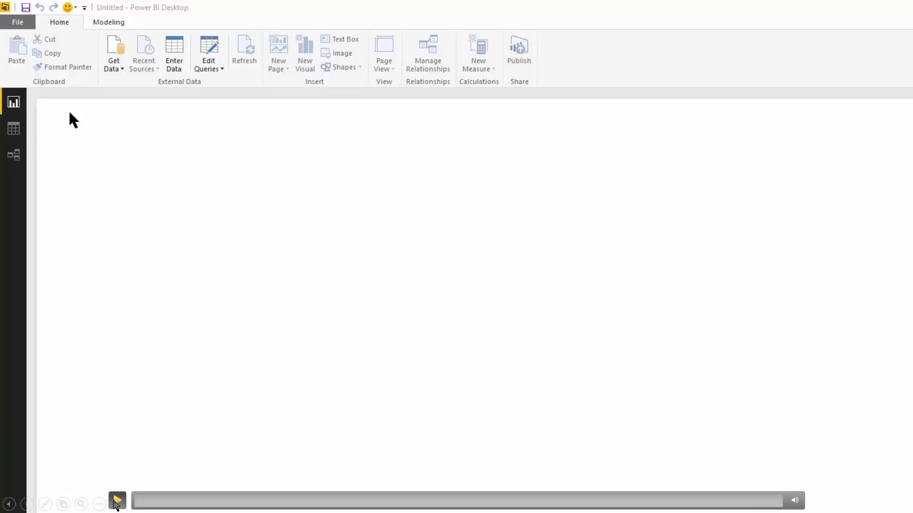
left_click(117, 501)
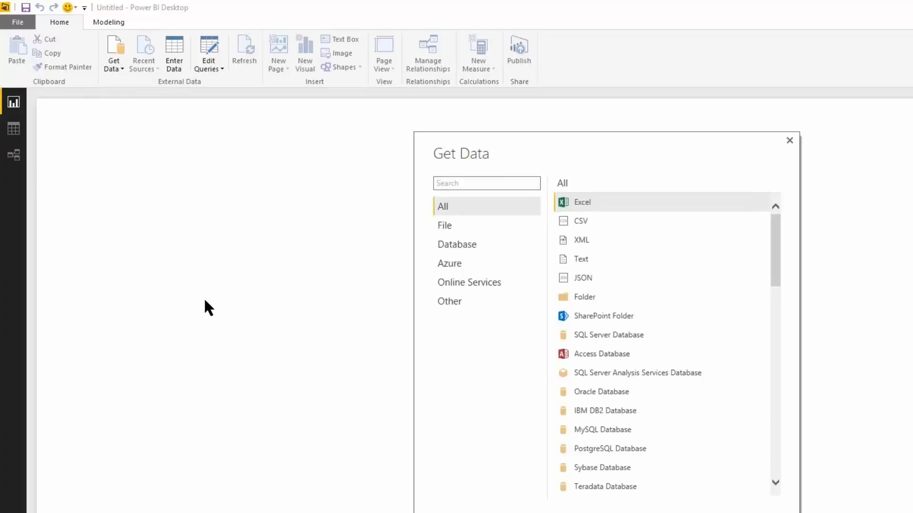
left_click(486, 283)
left_click(592, 280)
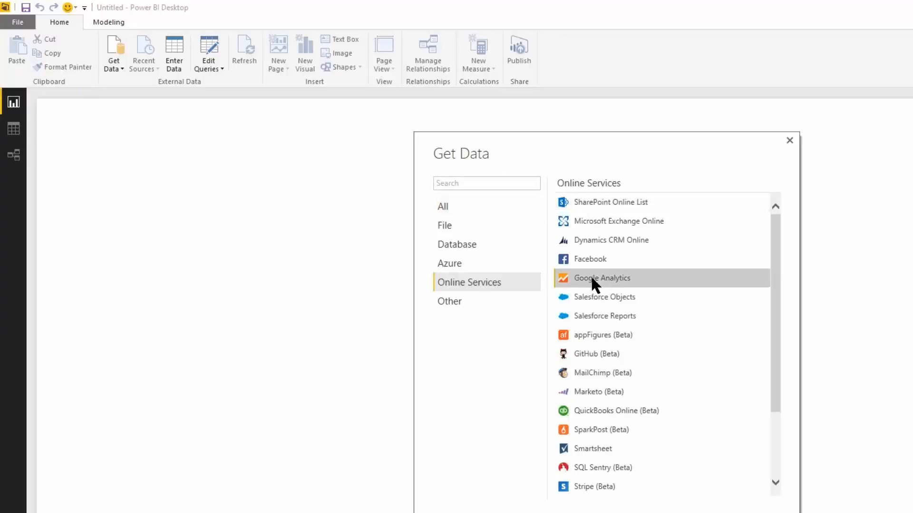
left_click(734, 512)
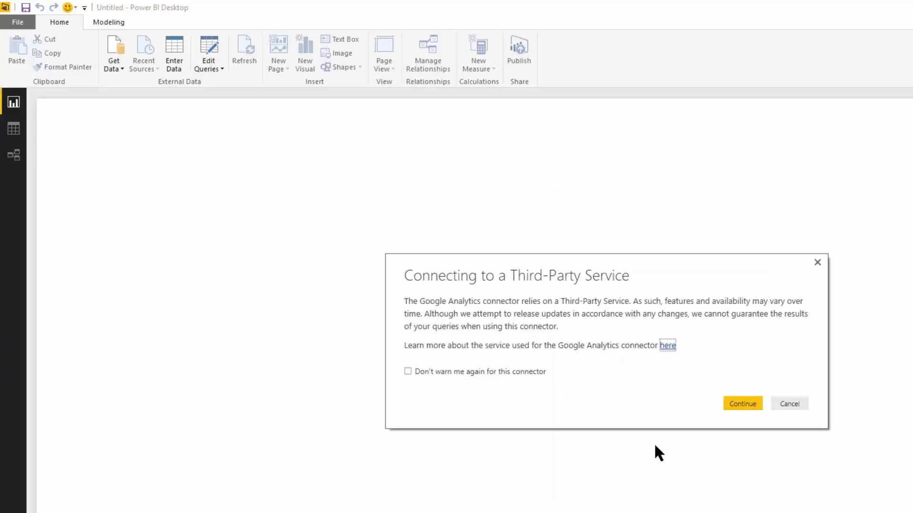
left_click(449, 372)
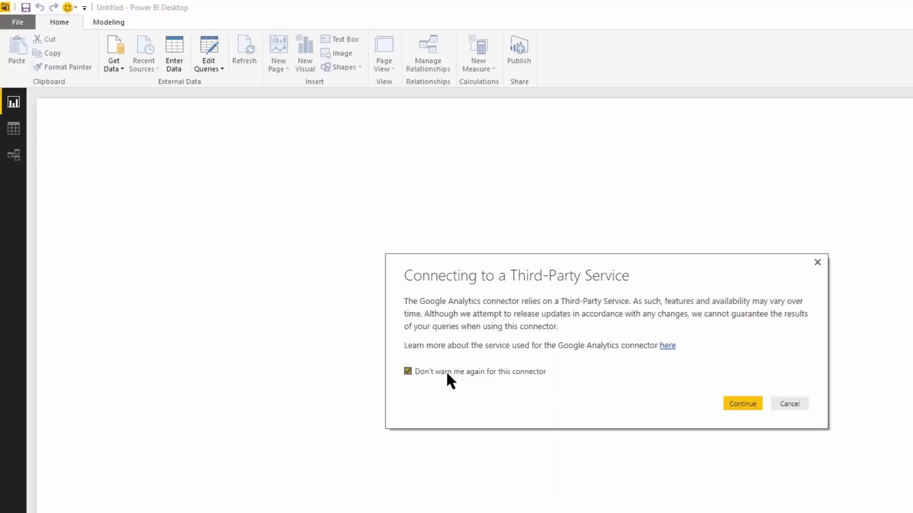
left_click(749, 404)
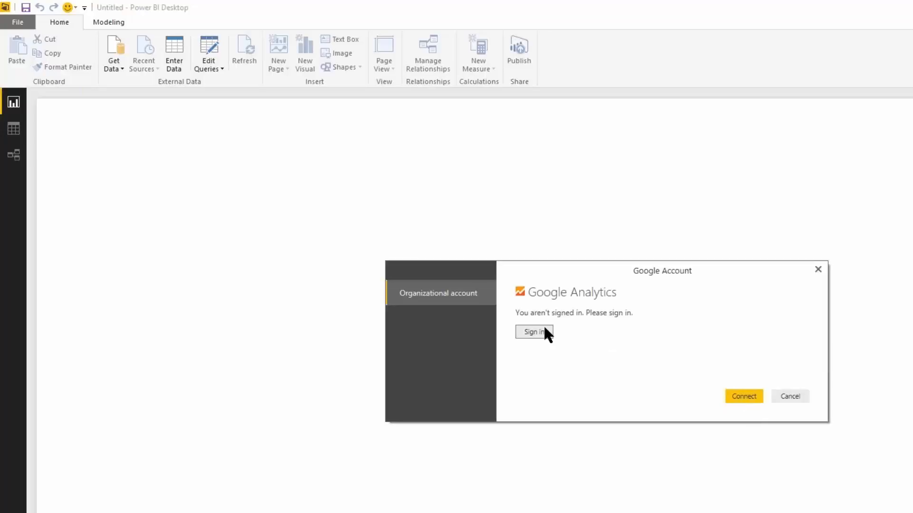
Sign in to the Google account, allow Power BI Designer offline access, and connect to Google Analytics.
left_click(537, 332)
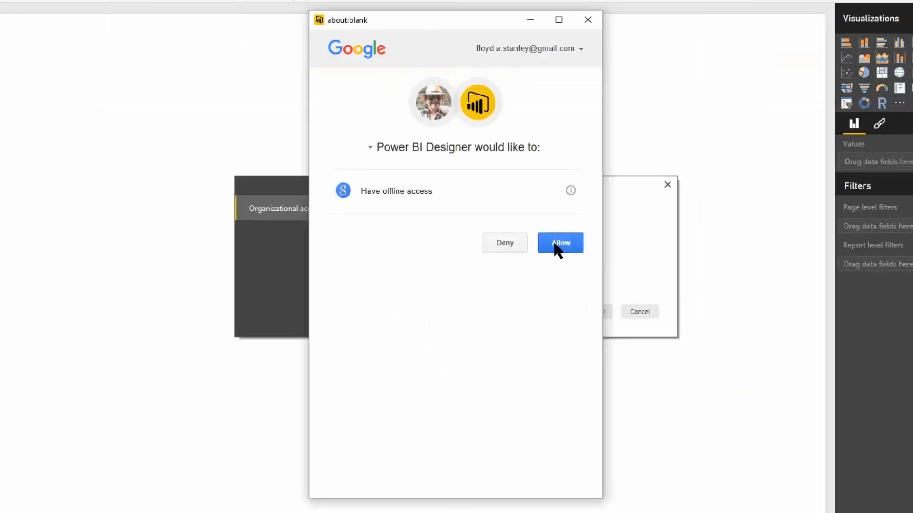
left_click(558, 244)
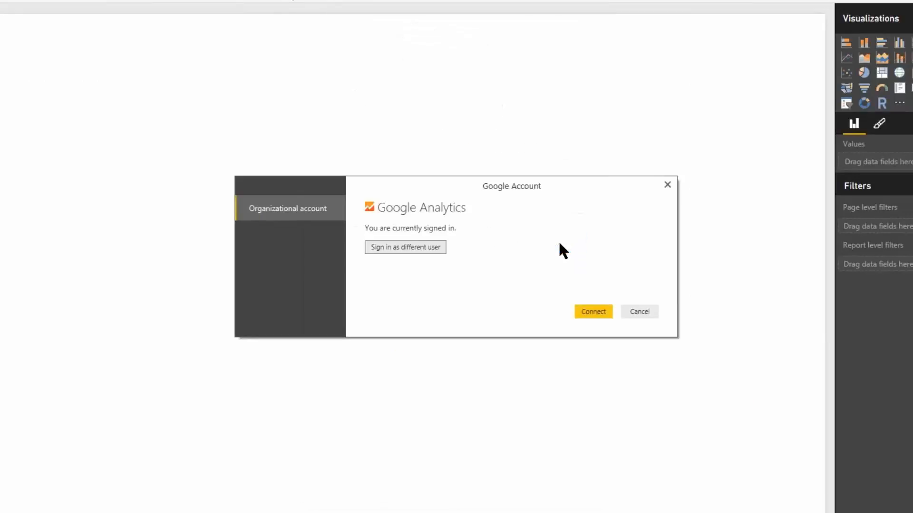
left_click(593, 311)
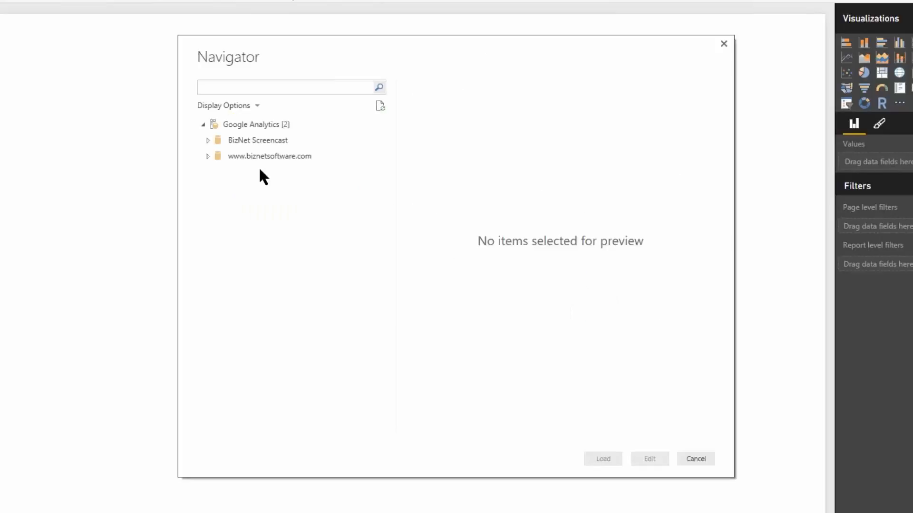
left_click(208, 156)
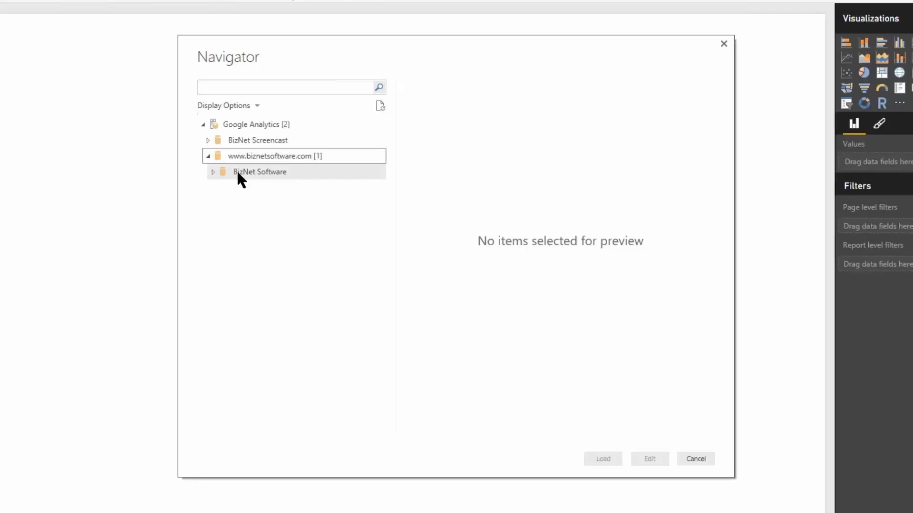
left_click(213, 172)
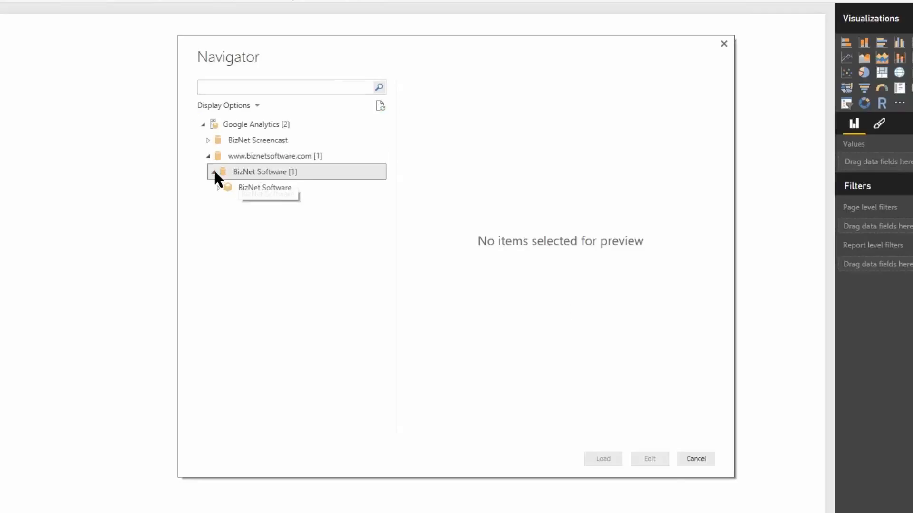
left_click(262, 187)
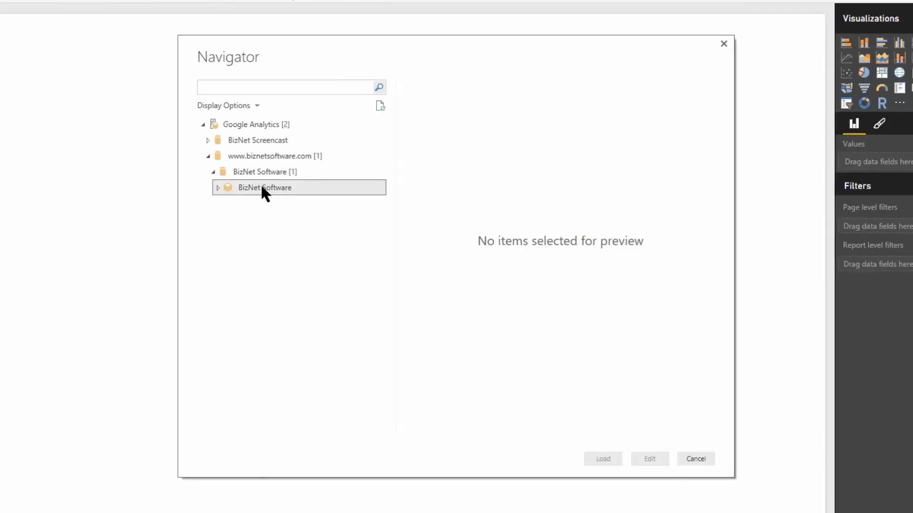
left_click(217, 187)
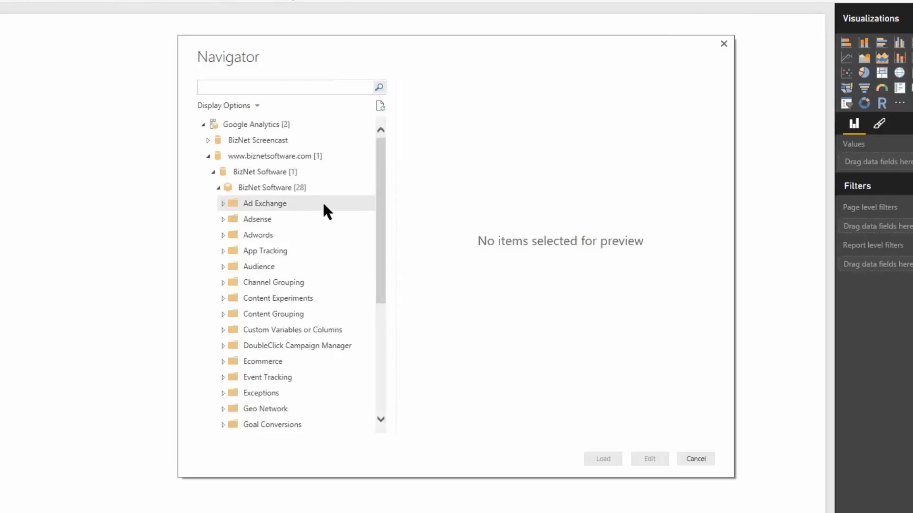
left_click_drag(379, 198, 379, 309)
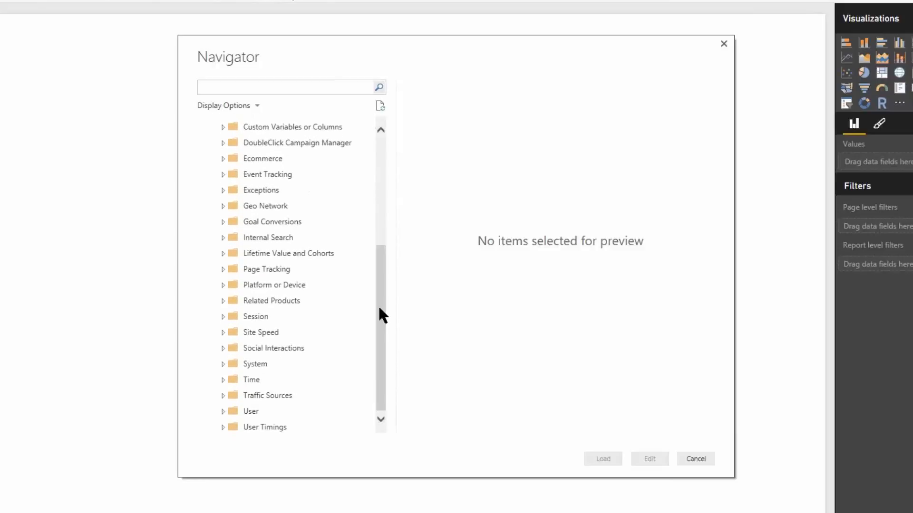
left_click(223, 269)
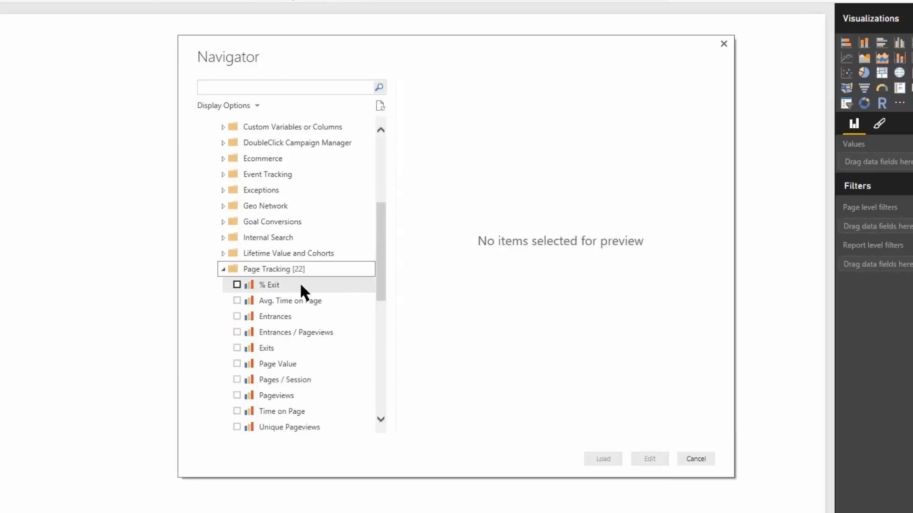
Select the Page Tracking measures Entrances, Entrances / Pageviews, Avg. Time on Page and Pages / Session for import.
left_click_drag(379, 278, 379, 297)
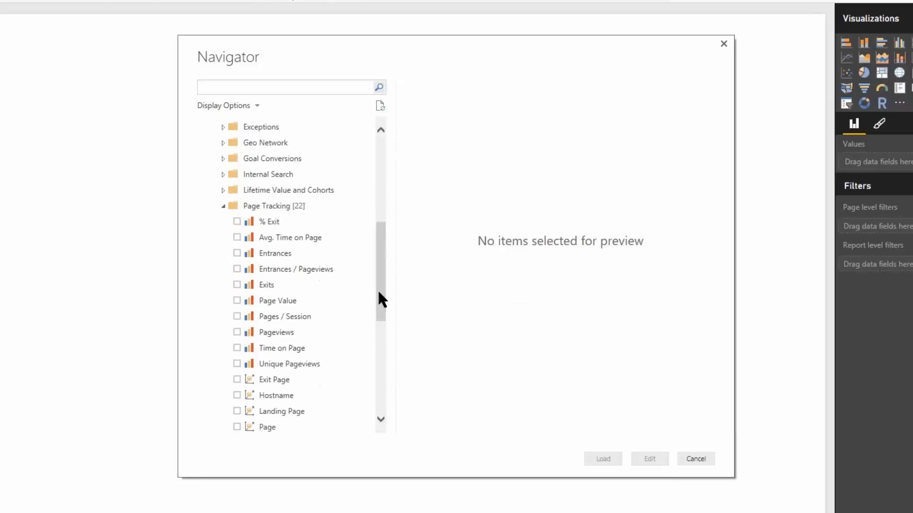
left_click(237, 252)
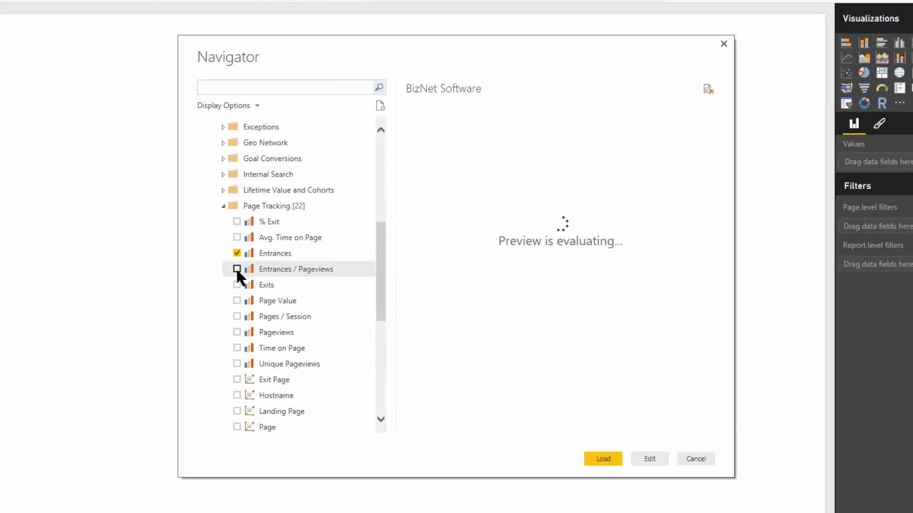
left_click(237, 269)
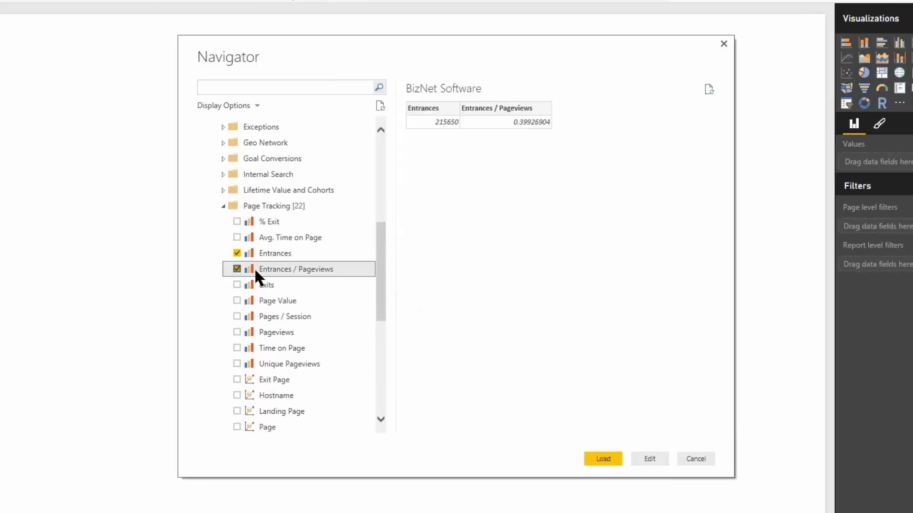
left_click(236, 236)
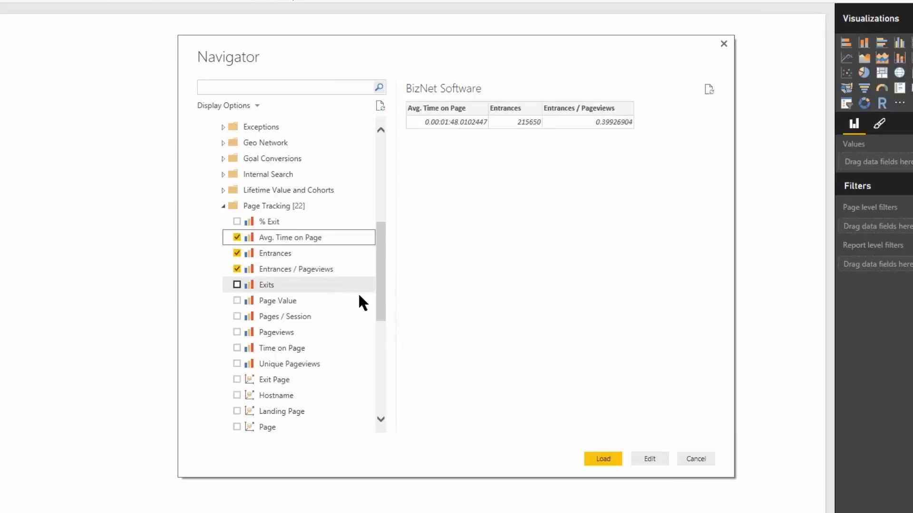
left_click(237, 316)
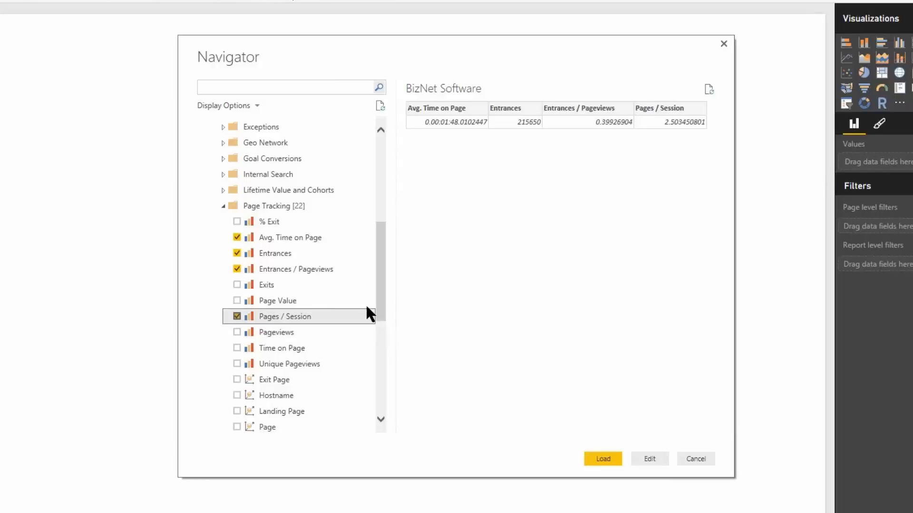
Add the Page dimension to the selected Page Tracking measures and look through the page rows in the preview.
left_click_drag(382, 307, 381, 336)
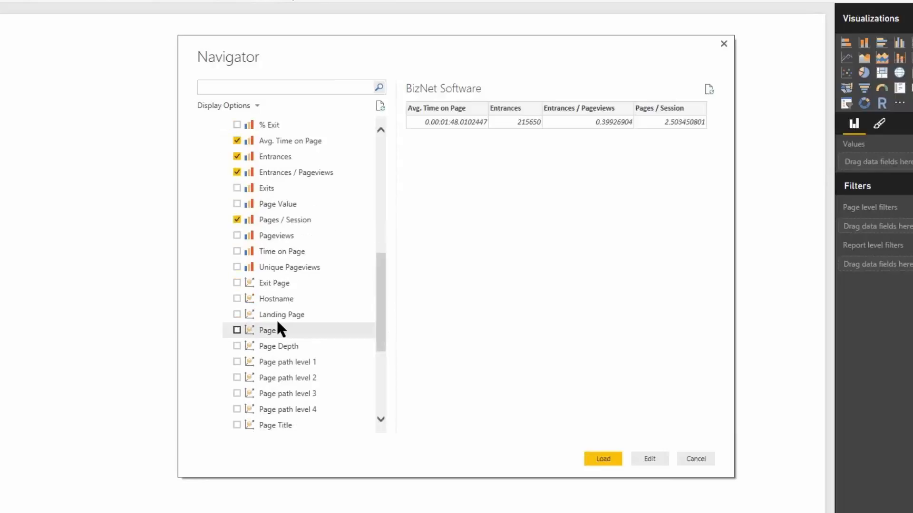
left_click(237, 328)
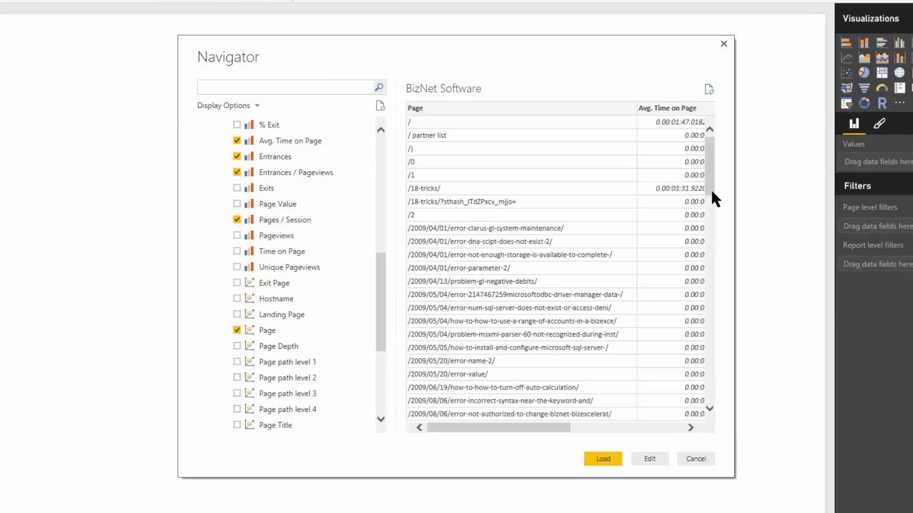
left_click_drag(711, 178, 717, 281)
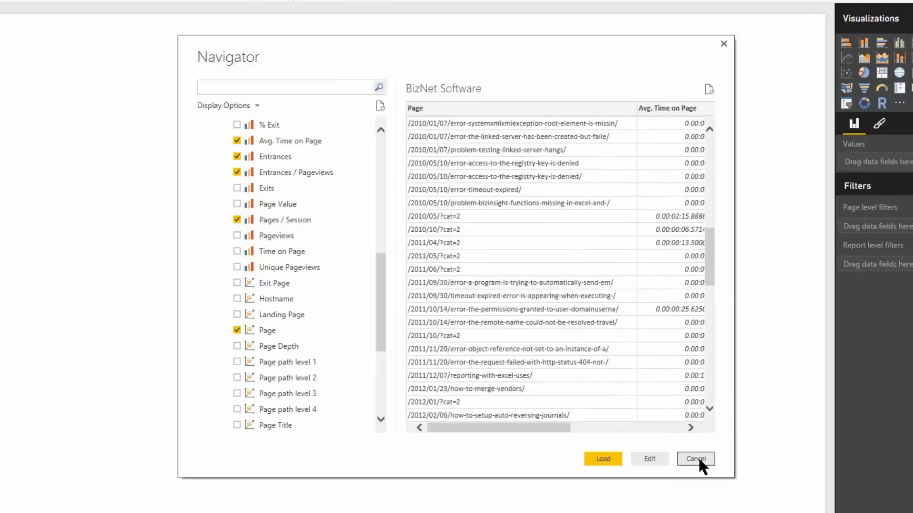
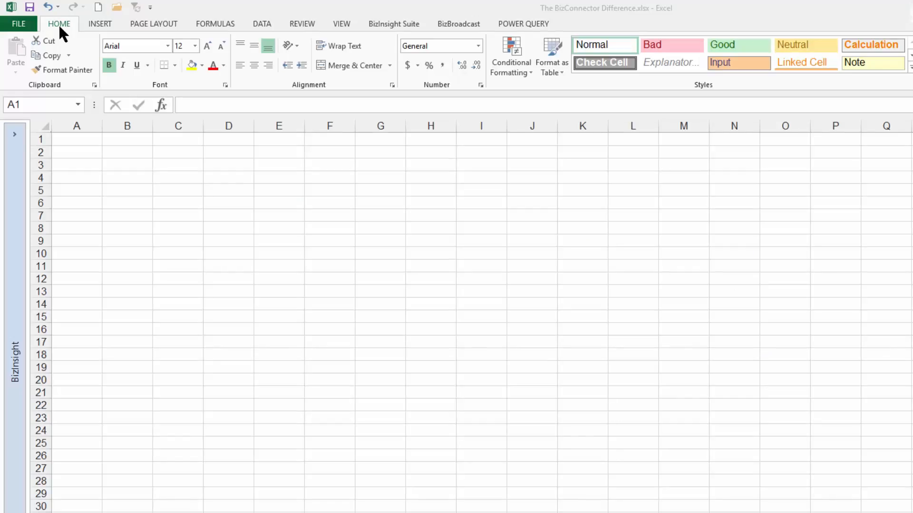
Open the BizInsight tree and expand SAP Business One System through Accounts Receivable to the Transaction Payment Detail entries.
left_click(402, 23)
left_click(403, 22)
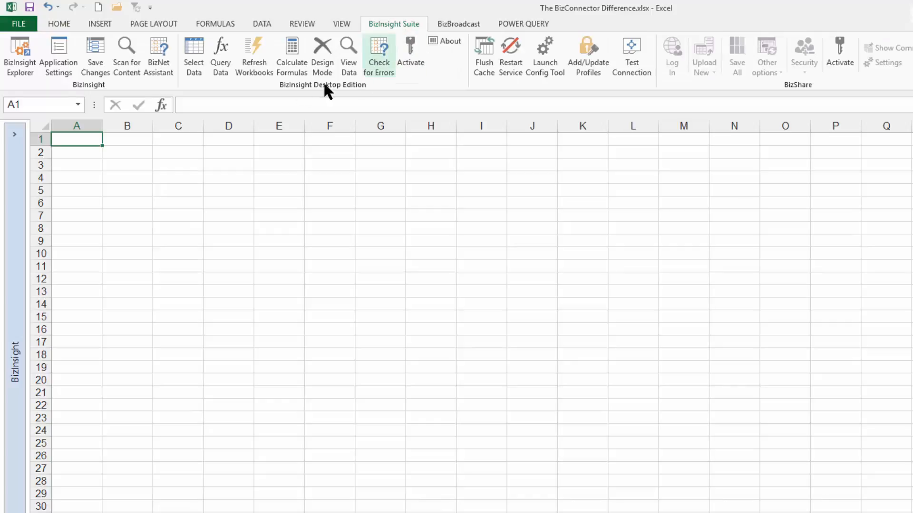
left_click(14, 134)
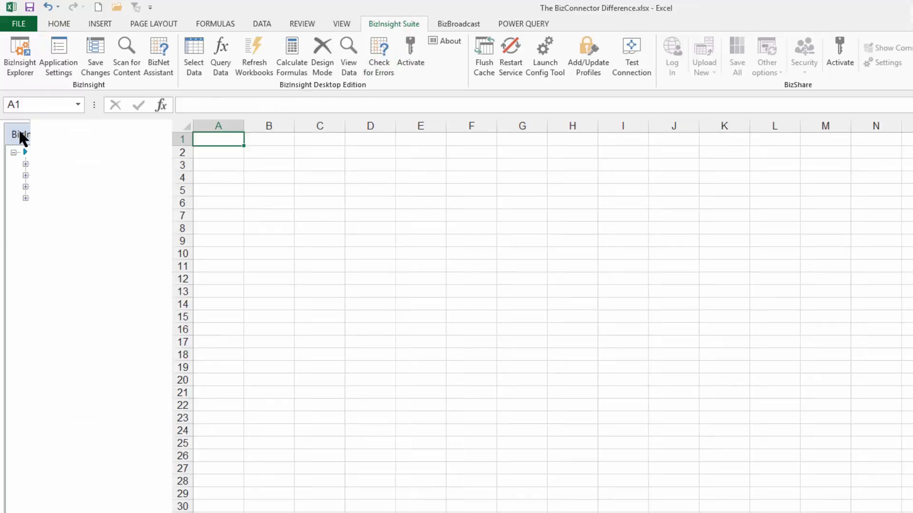
left_click(25, 185)
left_click(37, 209)
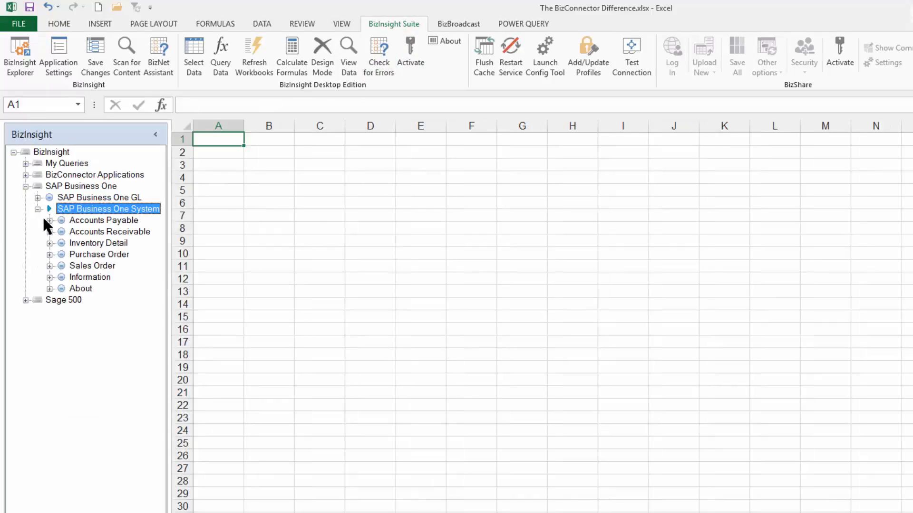
left_click(50, 232)
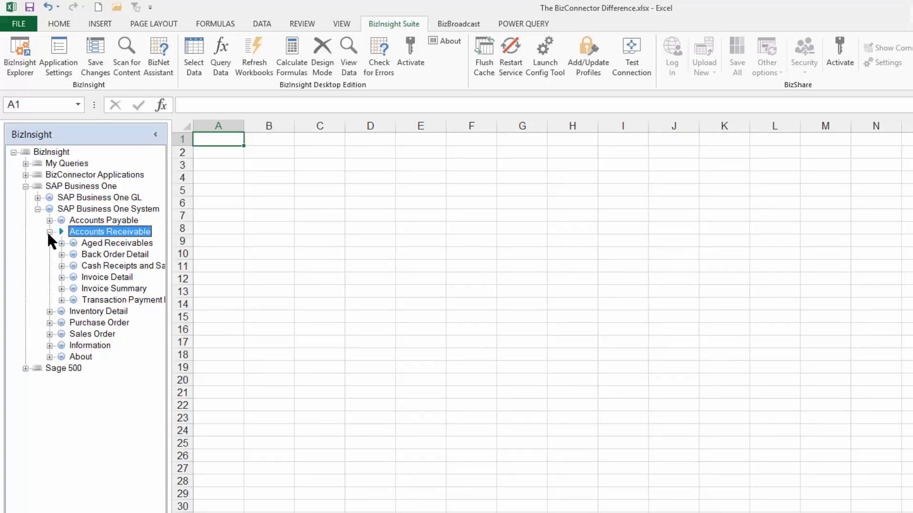
left_click(61, 300)
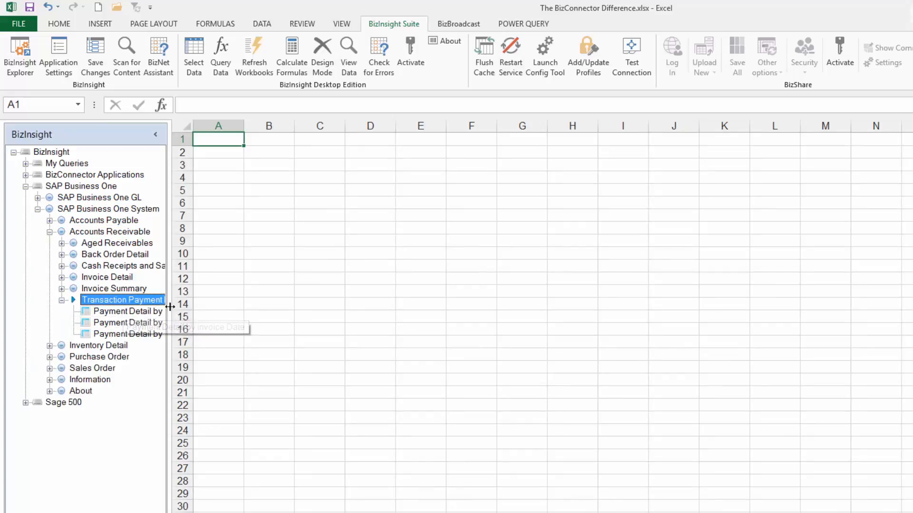
Insert a Payment Detail by Invoice Date table at Sheet1 cell A1 for company SBODEMOUS, start date 1/1/2000, end date 12/31/2015.
left_click_drag(170, 306, 291, 142)
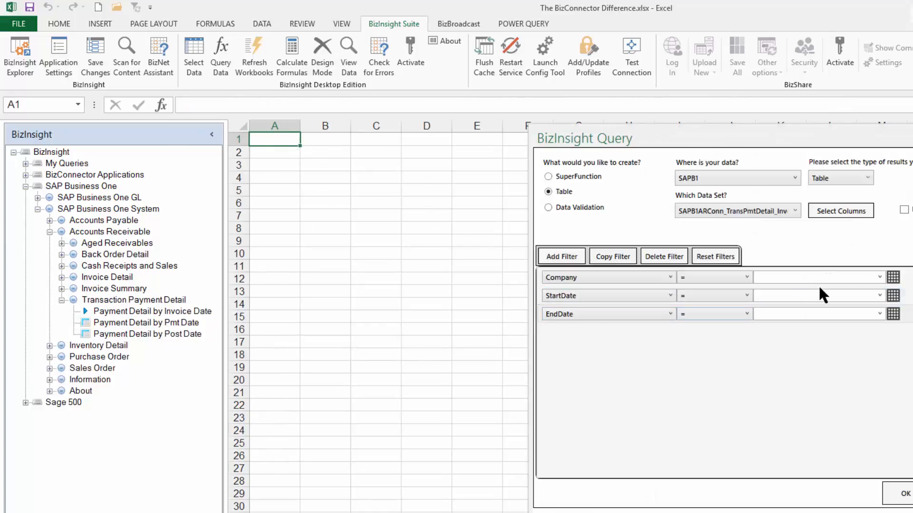
left_click(880, 277)
left_click(833, 291)
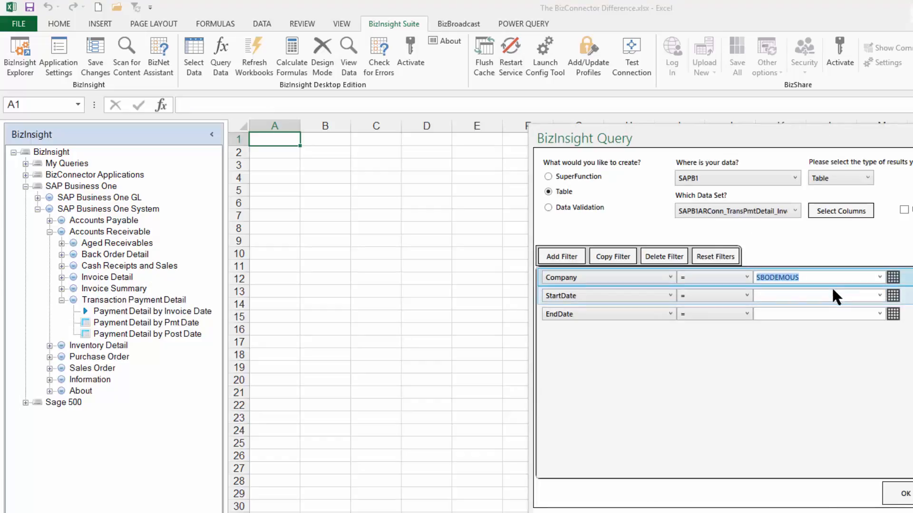
left_click(828, 295)
type("1")
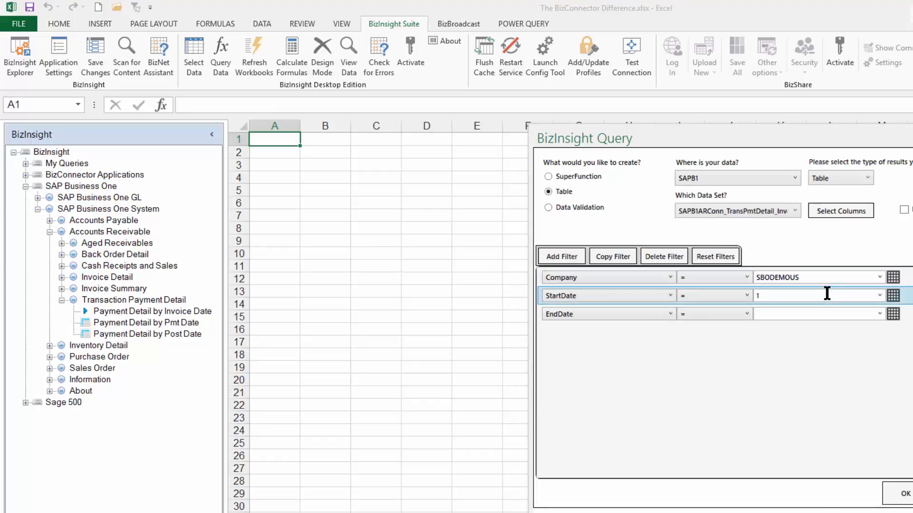
type("/1/2000")
left_click(800, 314)
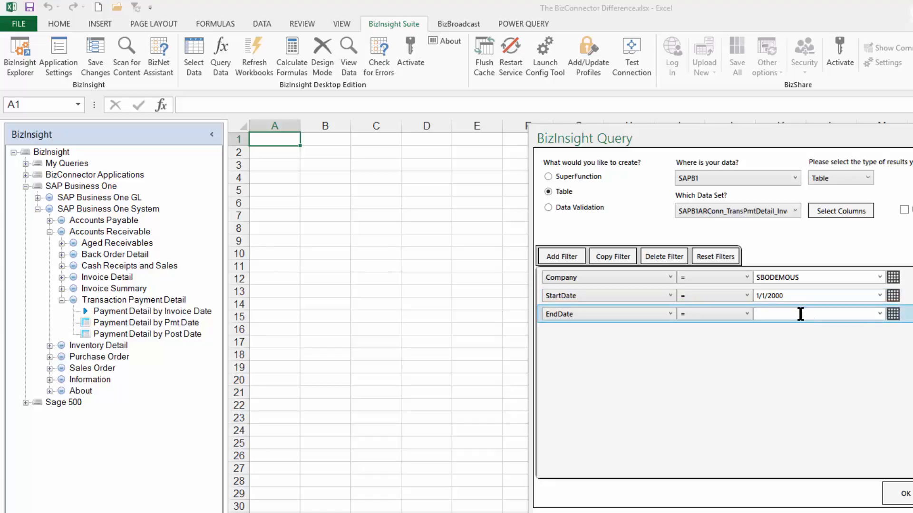
type("12/31/2")
type("016")
left_click(905, 495)
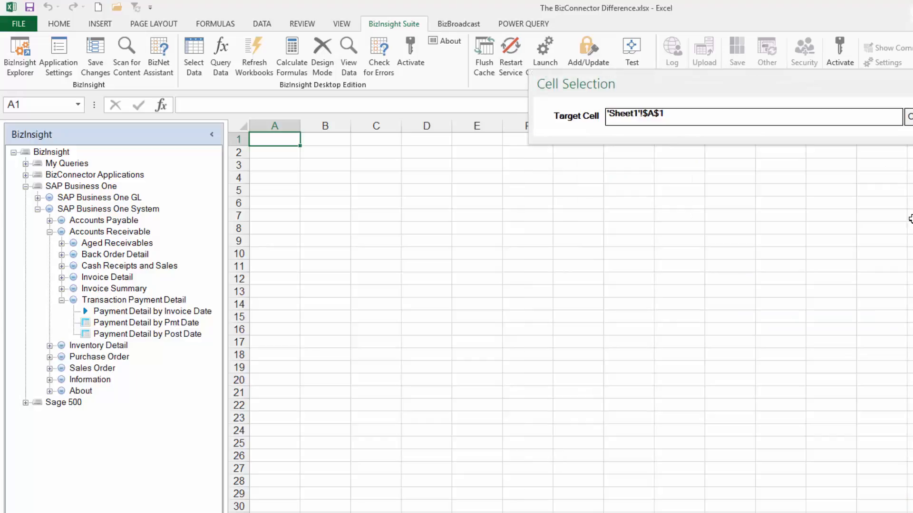
left_click(909, 119)
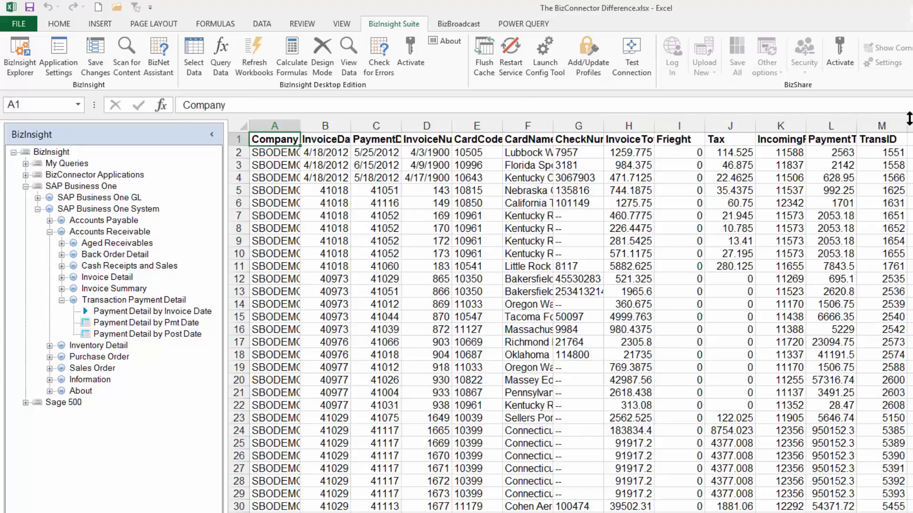
Check how many rows the query returned by counting the entries in the Company column.
left_click(273, 127)
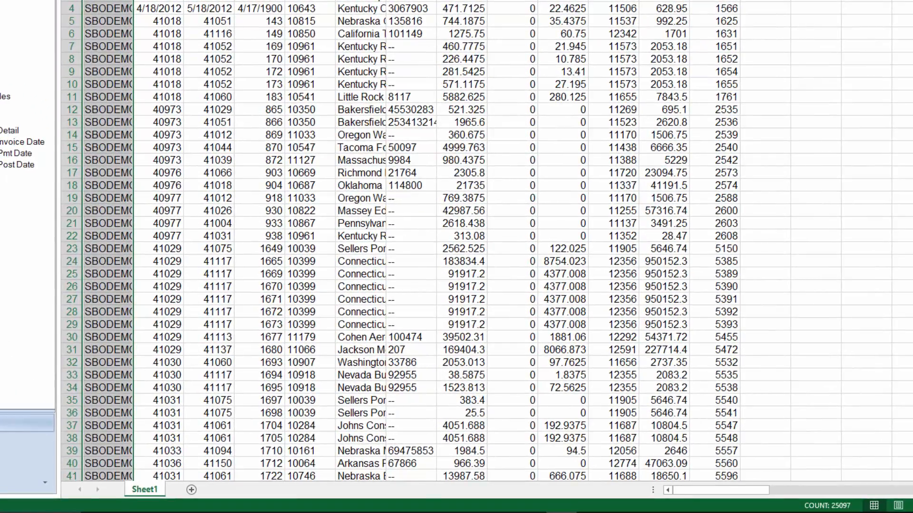
left_click(175, 54)
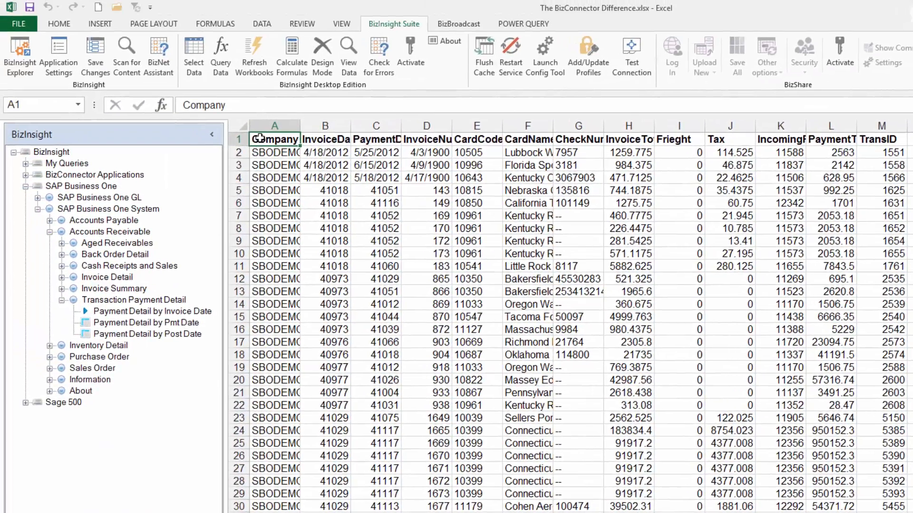
Open the payment table's BizInsight query for editing and review its selectable columns and the available data sets.
right_click(260, 138)
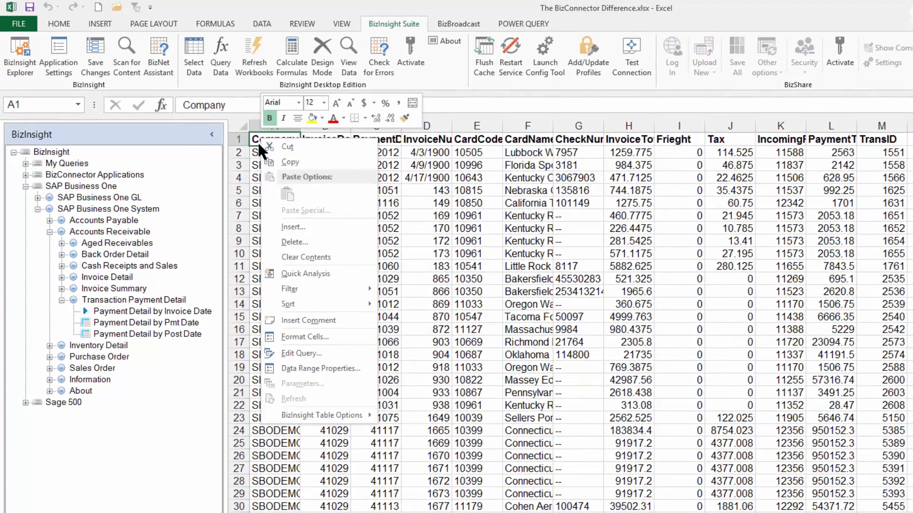
mouse_move(313, 410)
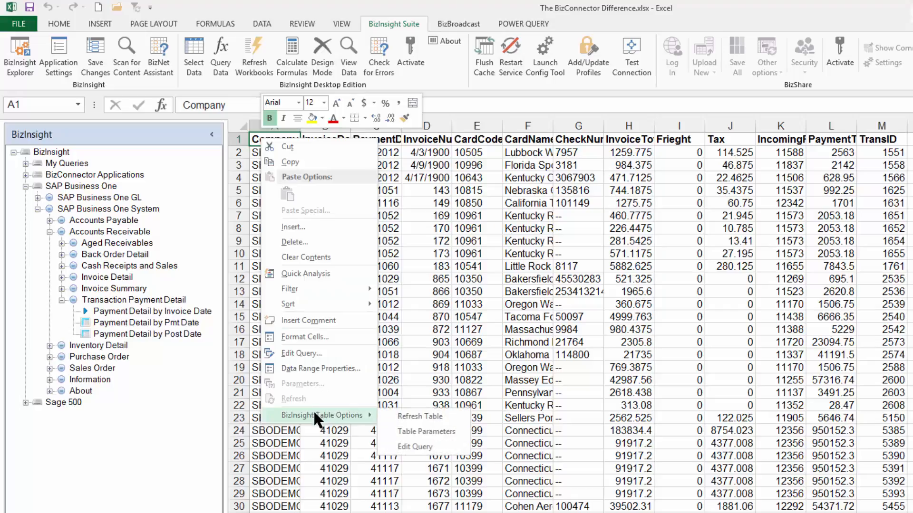
left_click(433, 446)
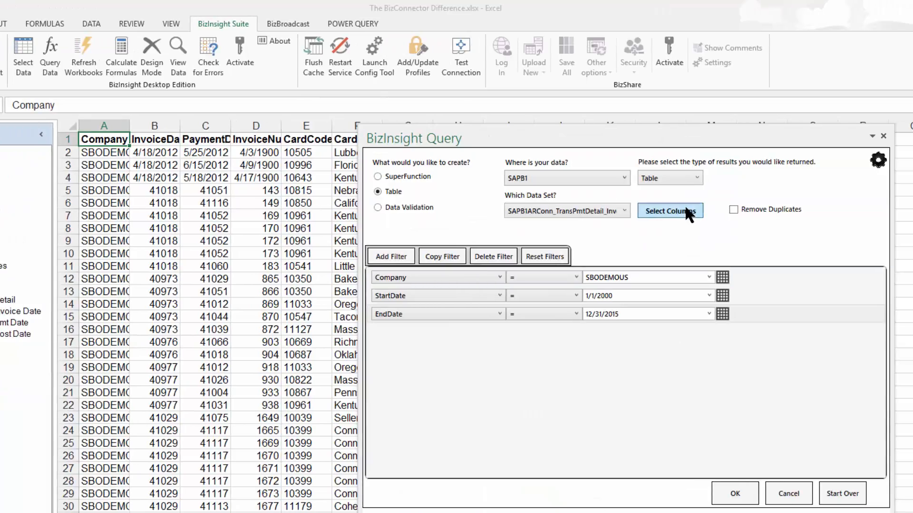
left_click(686, 209)
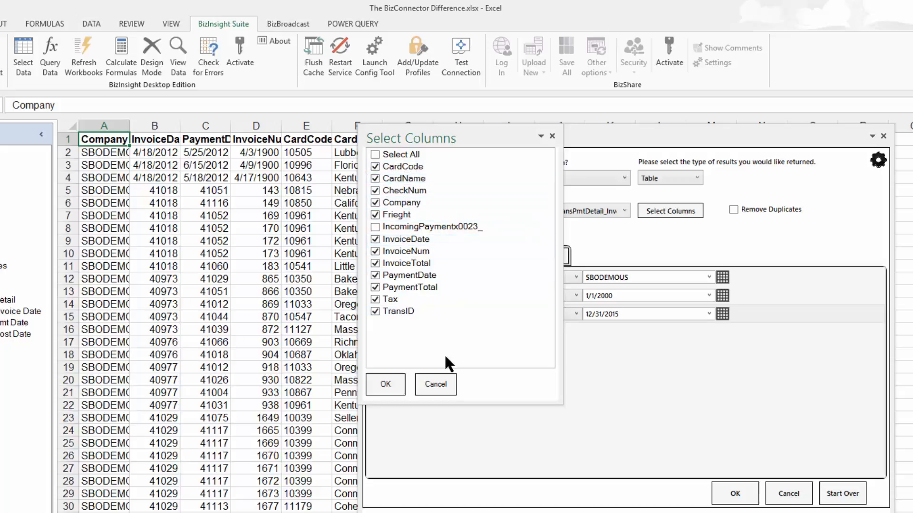
left_click(436, 384)
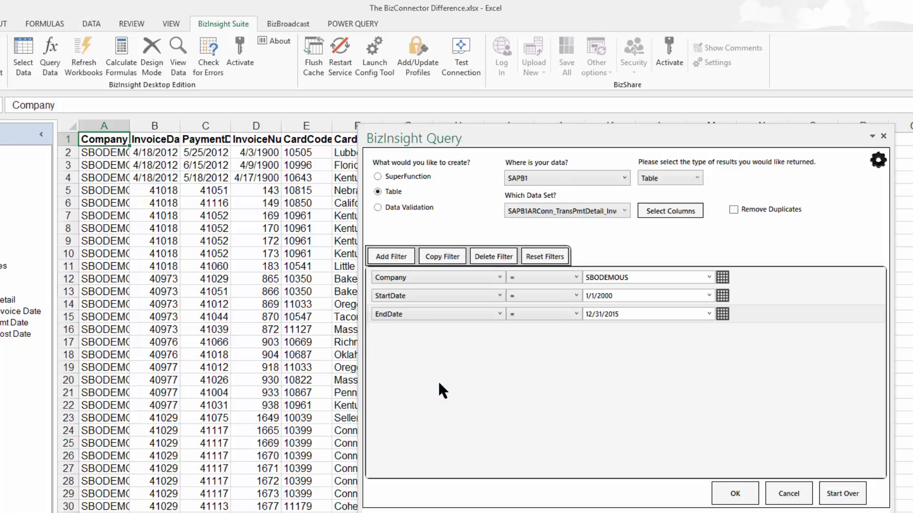
left_click(623, 209)
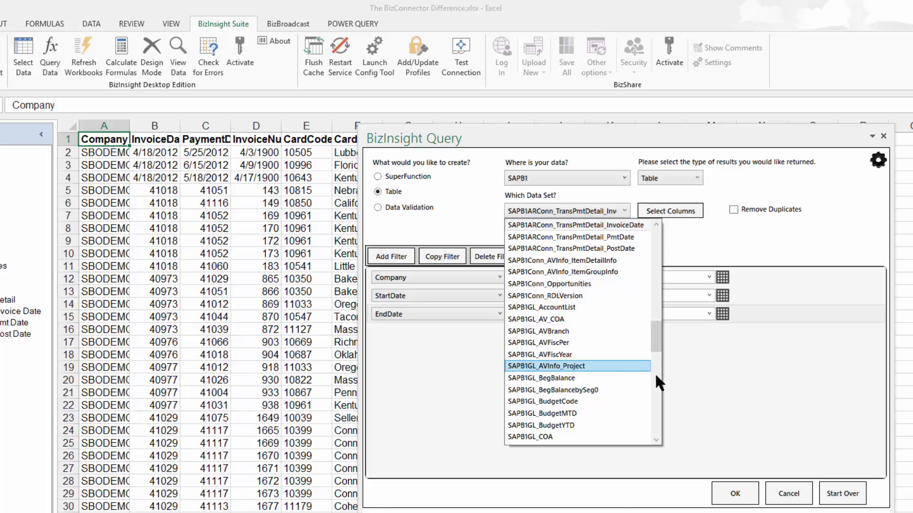
left_click(787, 494)
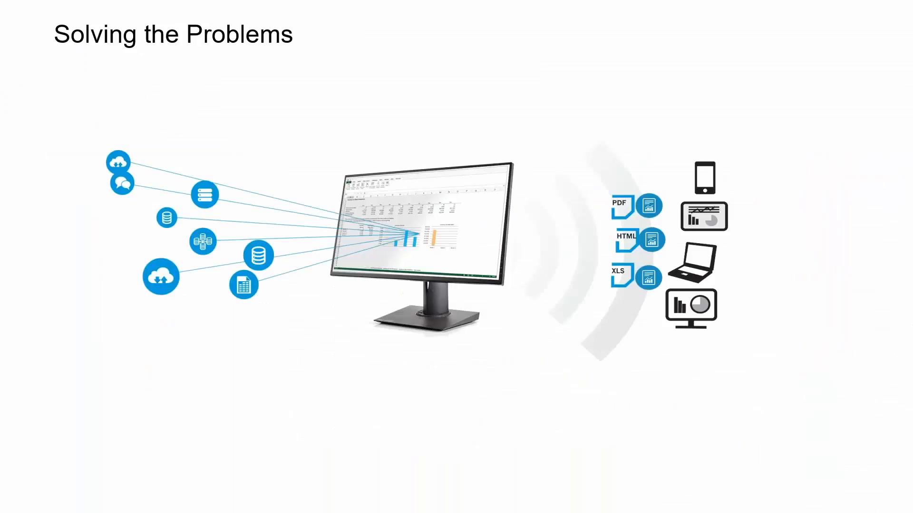
Switch to the Budget Final workbook in Excel and select the CompanyID header in cell A1.
key("alt+Tab")
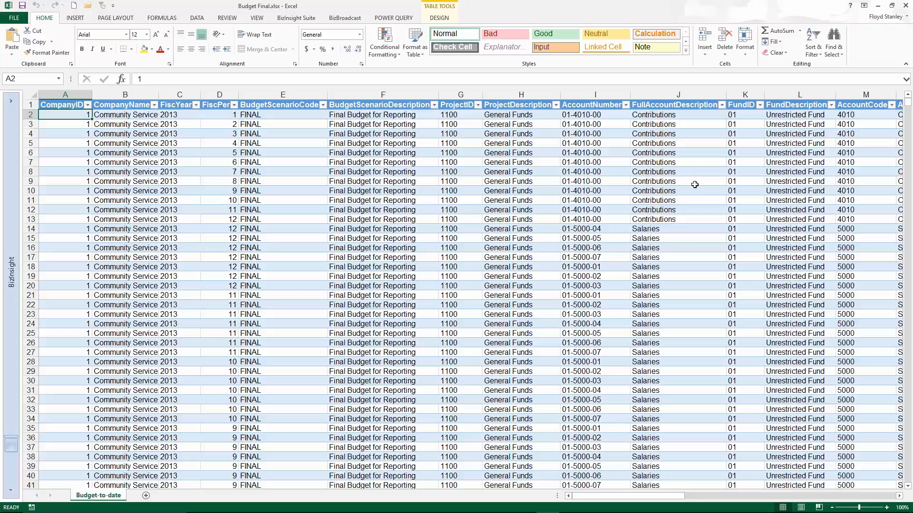
right_click(281, 141)
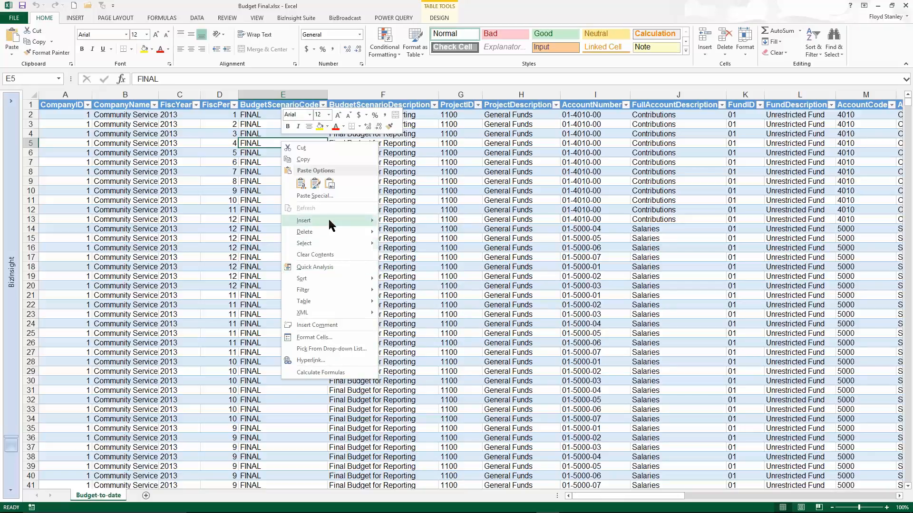
mouse_move(333, 243)
left_click(66, 106)
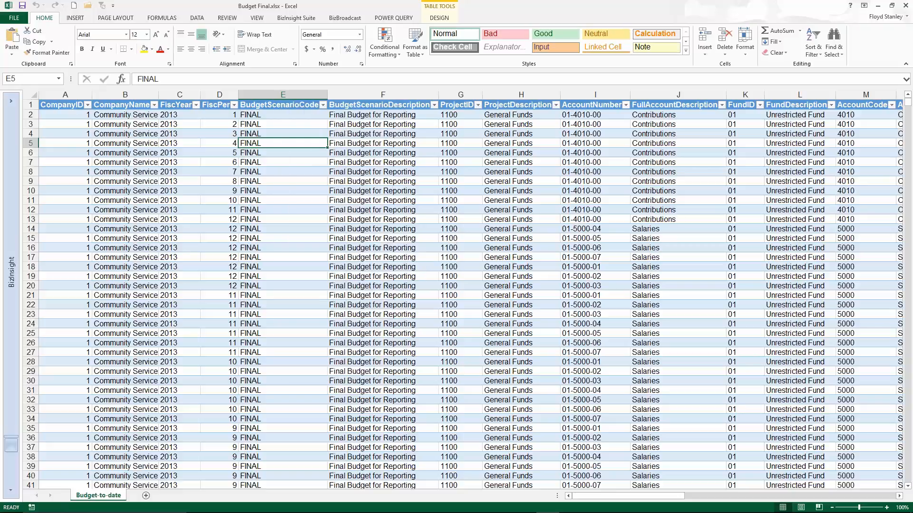
left_click(64, 106)
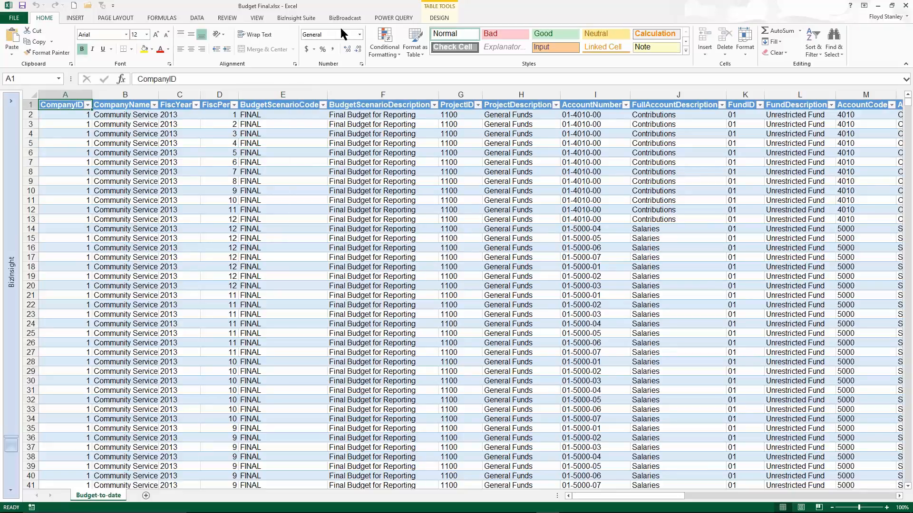
Load the existing table Budget_Final as a BizInsight data set, keeping the proposed column formats.
left_click(299, 17)
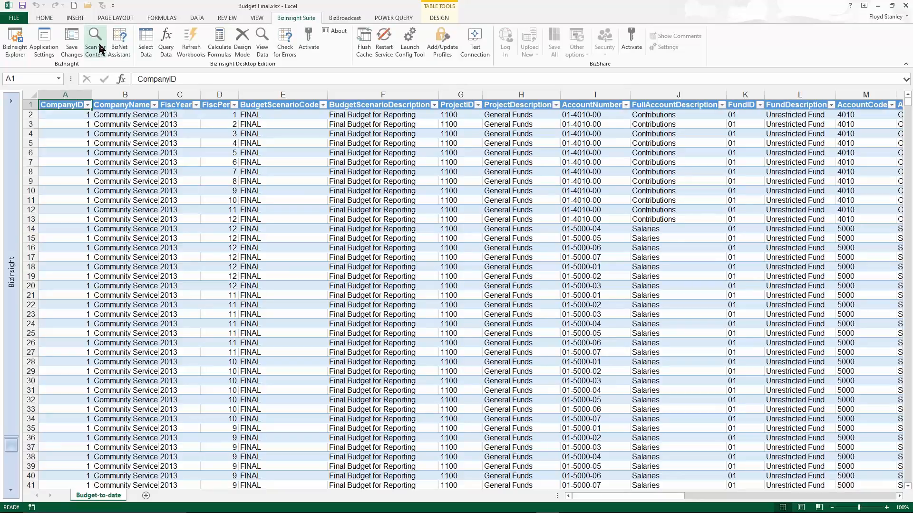
left_click(149, 49)
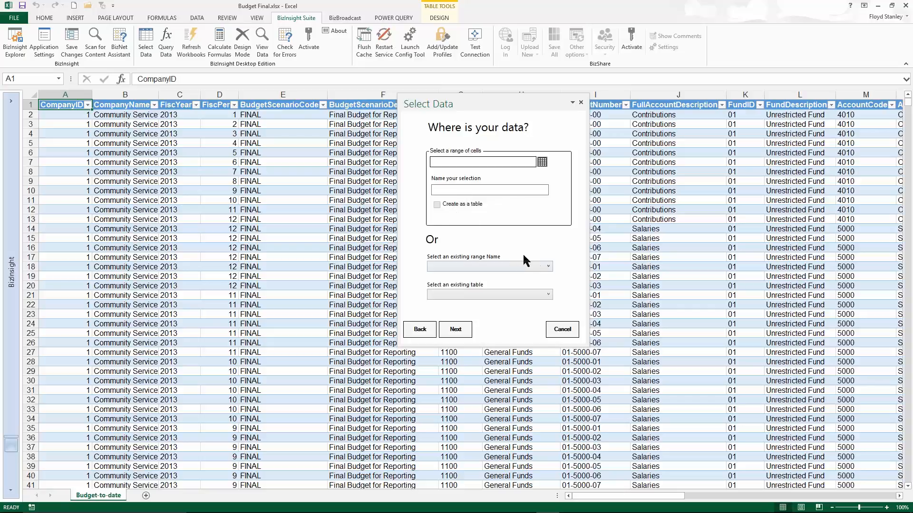
left_click(548, 294)
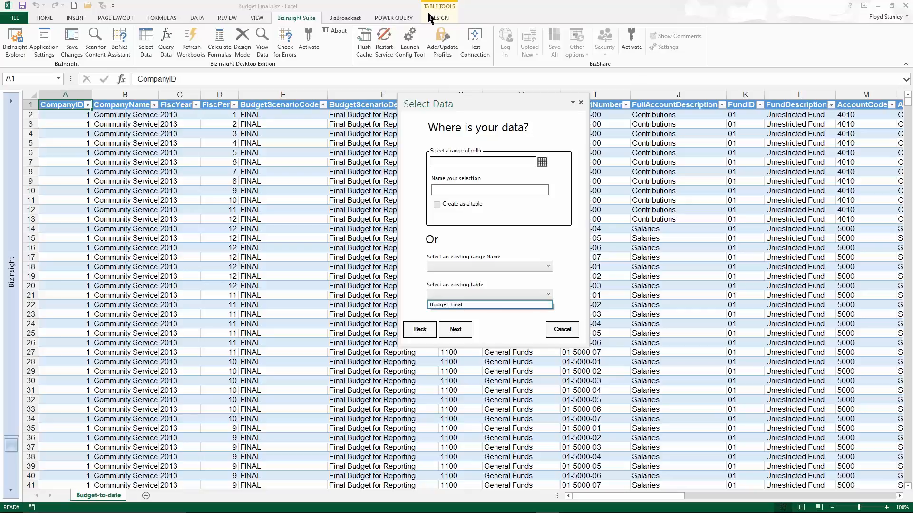
left_click(485, 305)
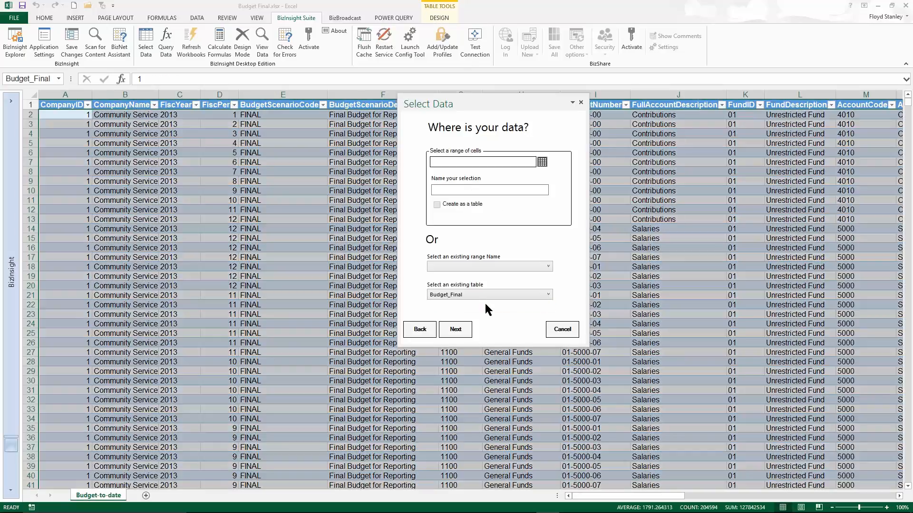
left_click(458, 331)
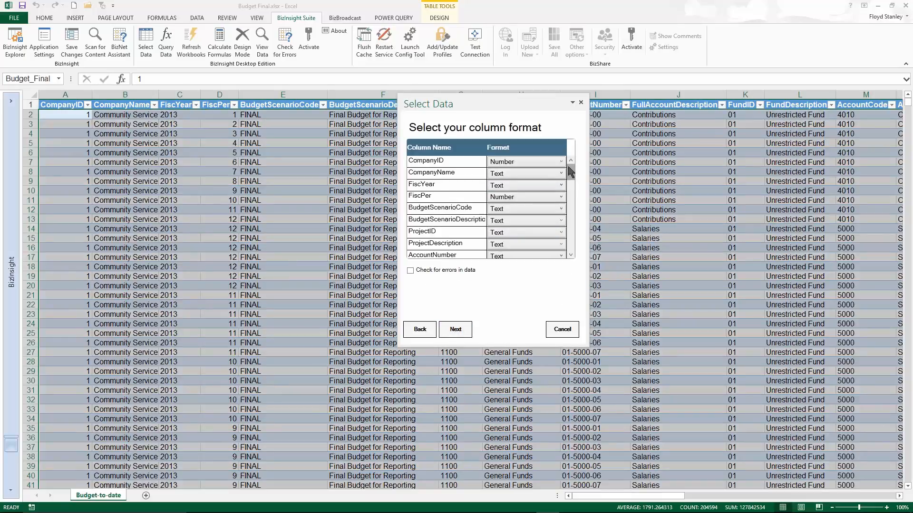
left_click_drag(571, 172, 572, 256)
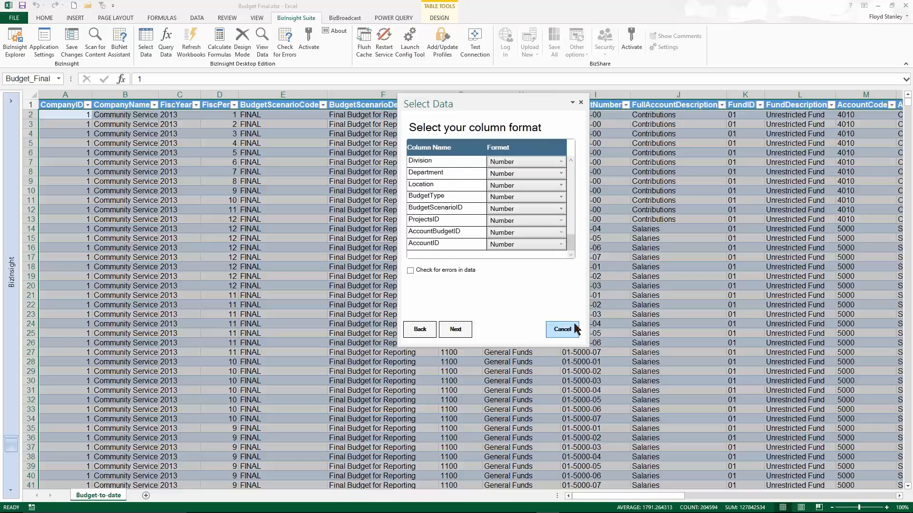
left_click(455, 330)
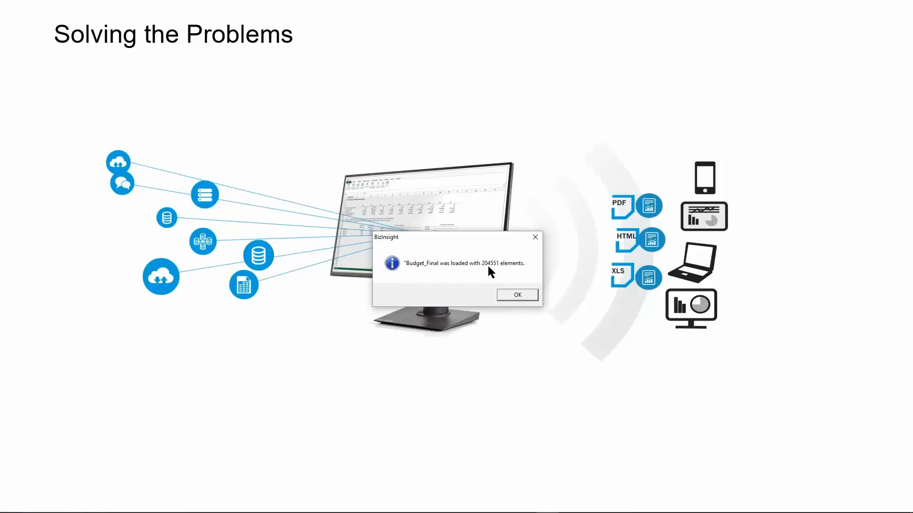
left_click(518, 295)
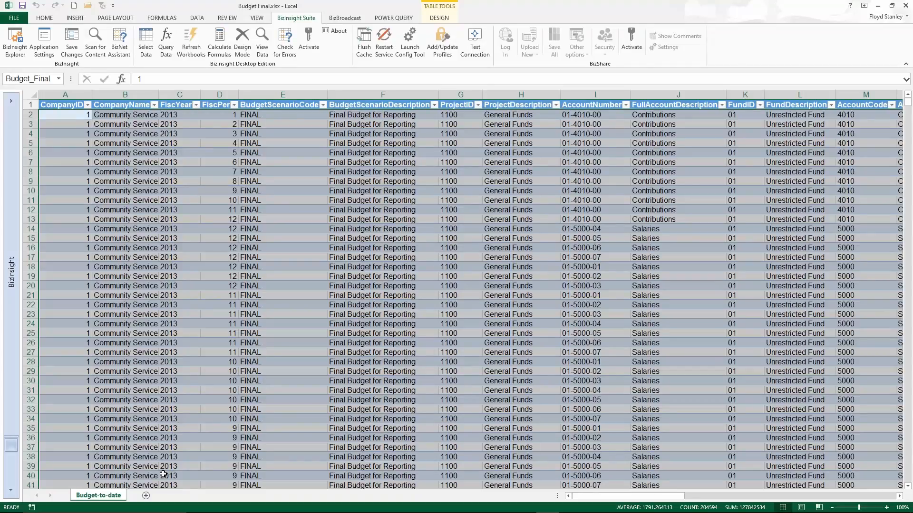
Add a new worksheet and start a BizInsight query of type Table on the Excel data set Budget_Final.
left_click(145, 496)
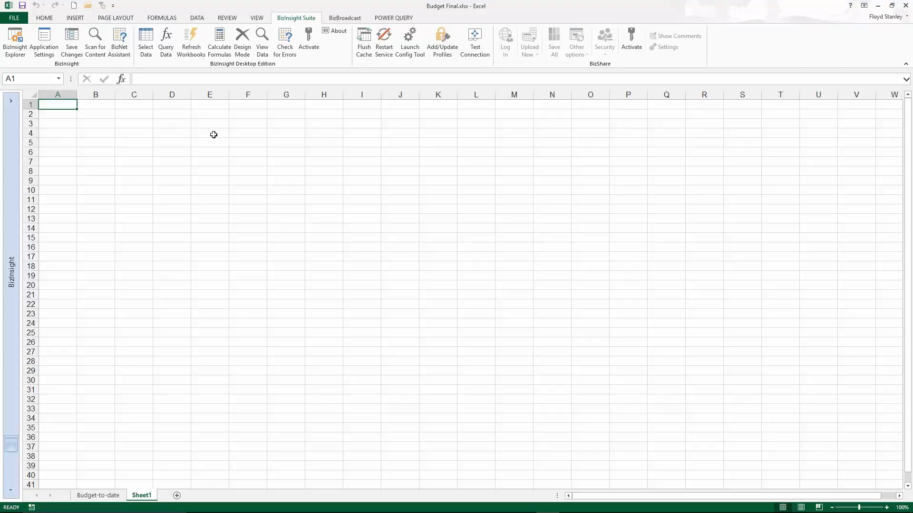
left_click(166, 47)
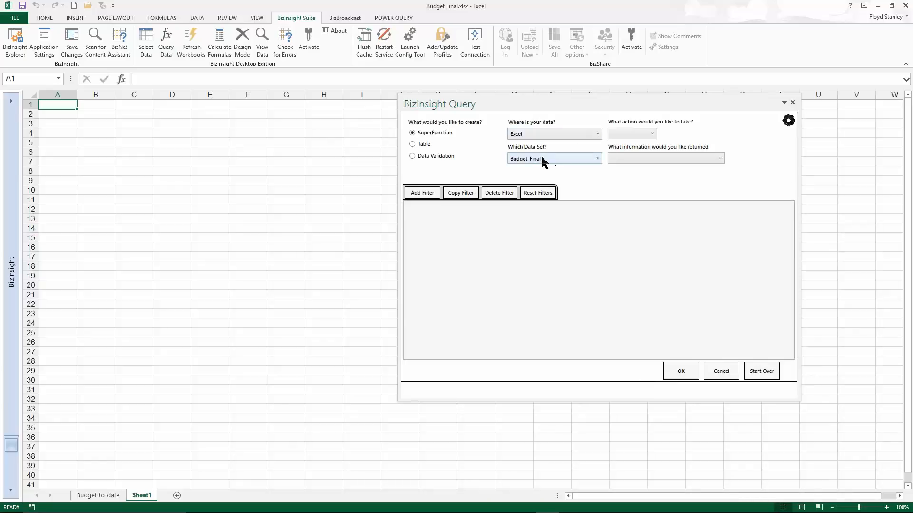
left_click(650, 133)
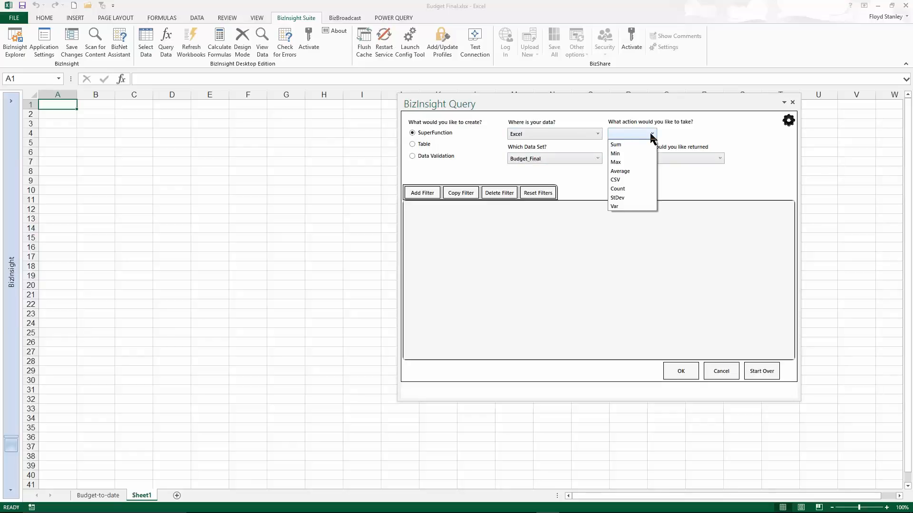
left_click(415, 147)
left_click(415, 148)
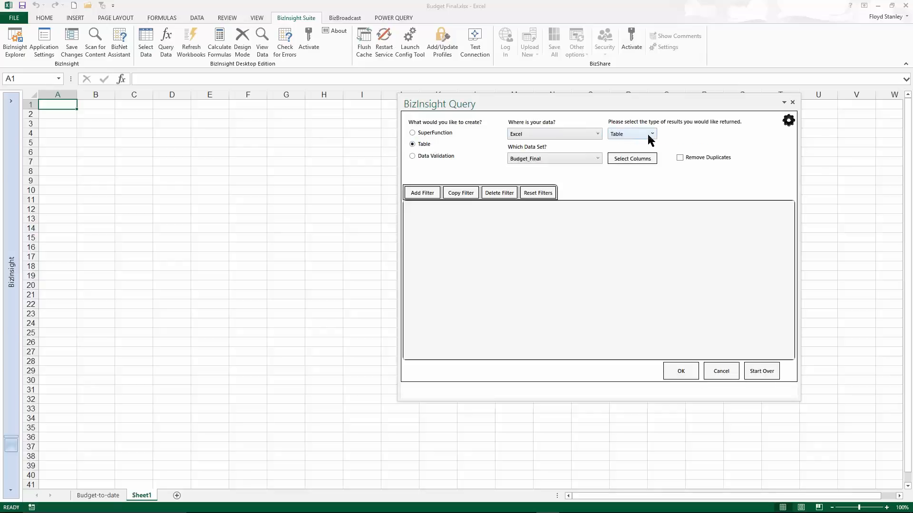
Choose Segment3 and Segment3Description as the columns the table query returns.
left_click(643, 162)
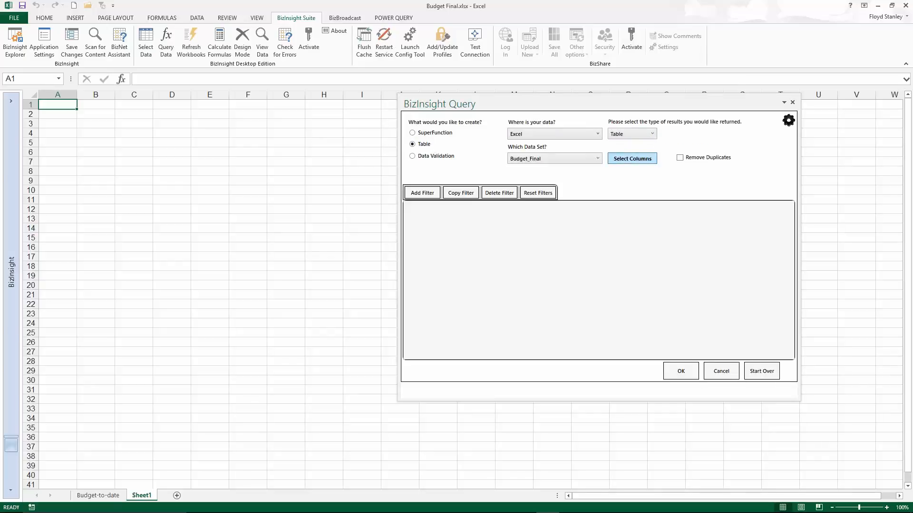
left_click(411, 116)
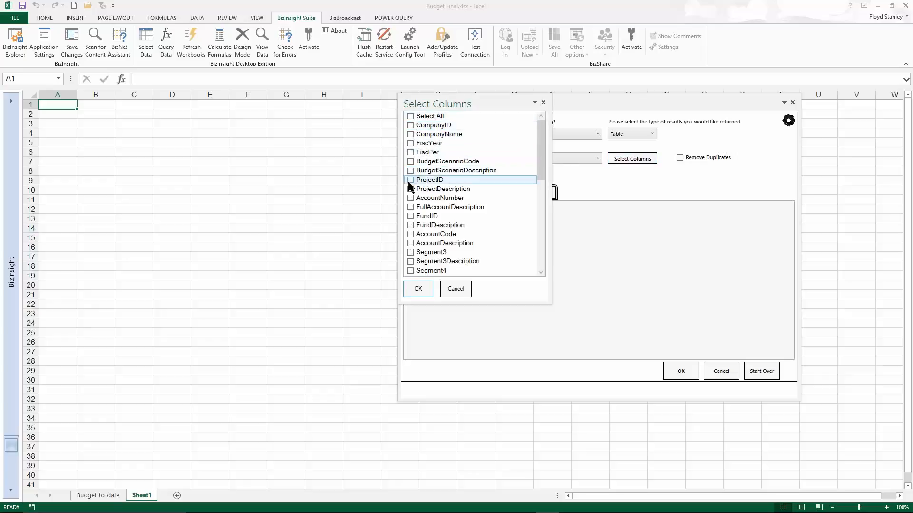
left_click(410, 252)
left_click(410, 261)
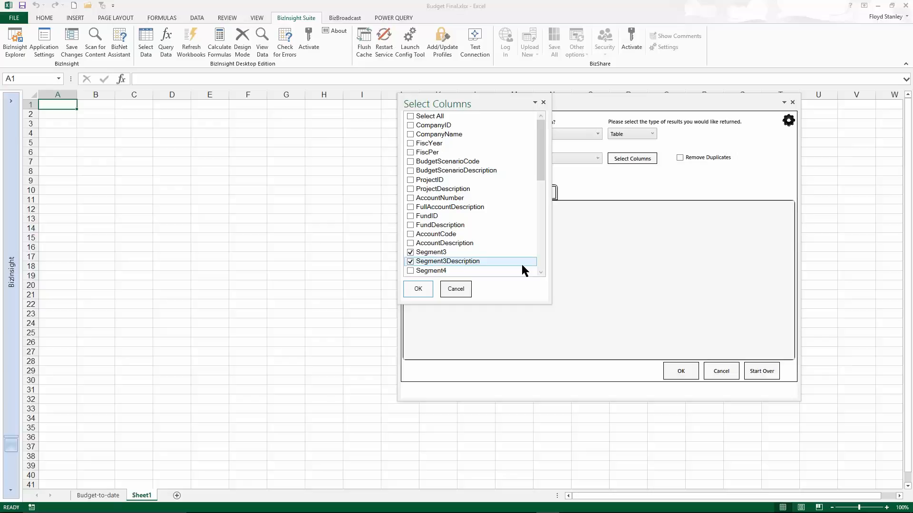
left_click(418, 291)
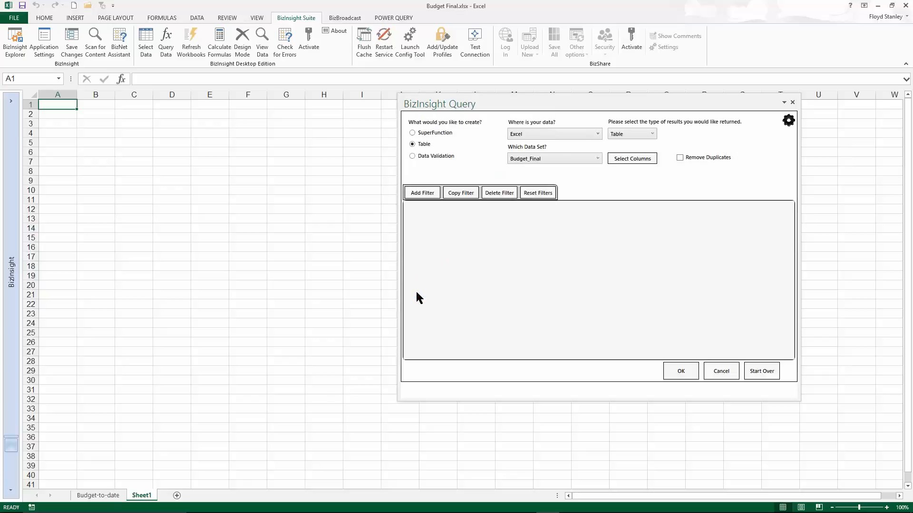
Run the table query and place its results on Sheet1 starting at cell A4.
left_click(680, 373)
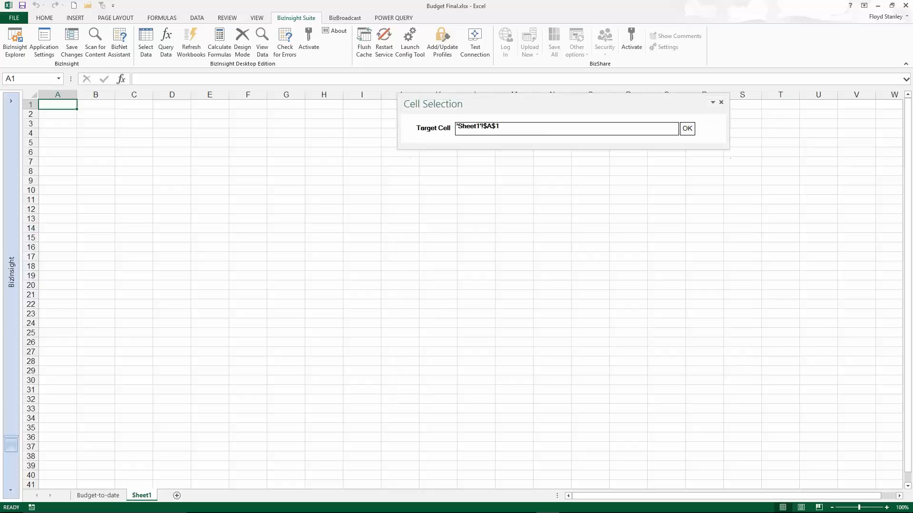
left_click(47, 132)
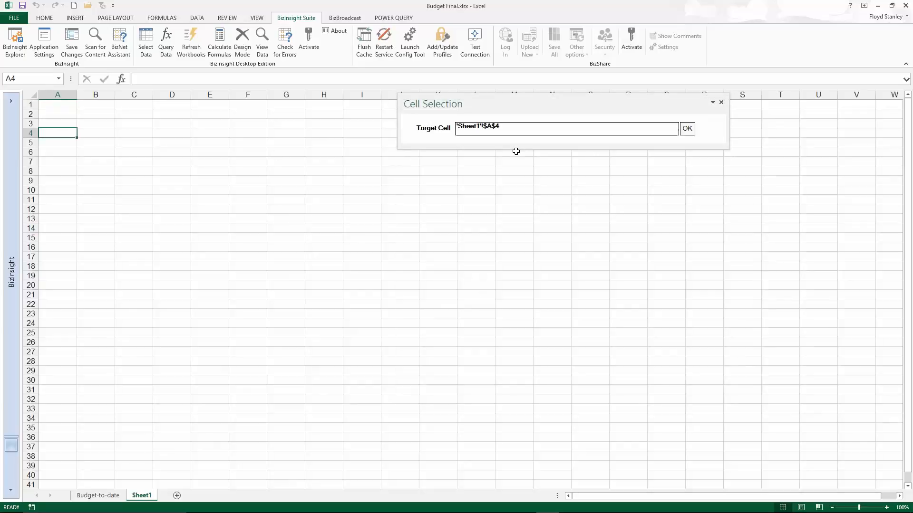
left_click(688, 129)
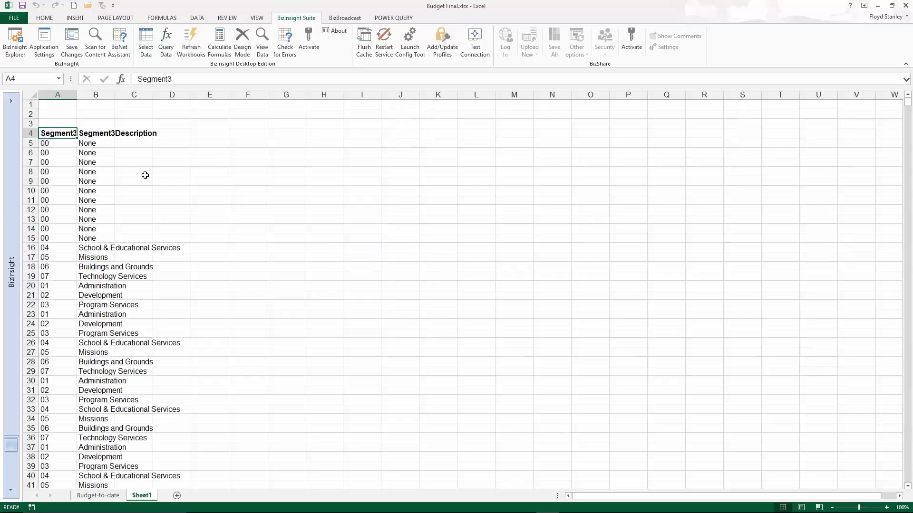
Edit the Segment3 table's BizInsight query to remove duplicates, keeping target cell A4, and autofit column B to its contents.
right_click(50, 132)
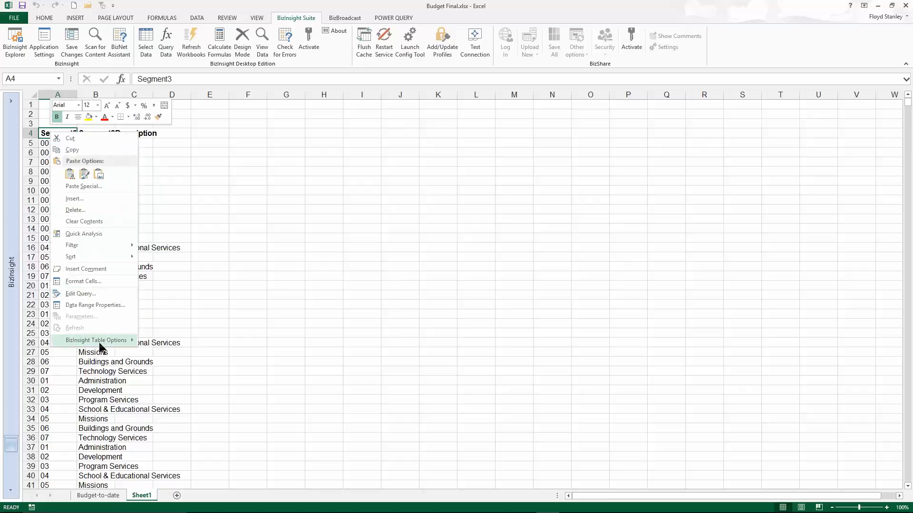
mouse_move(103, 344)
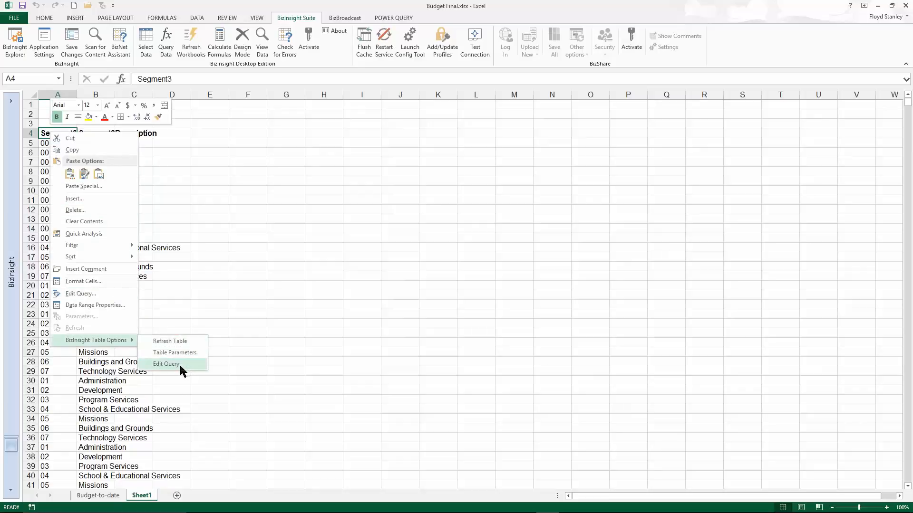
left_click(167, 364)
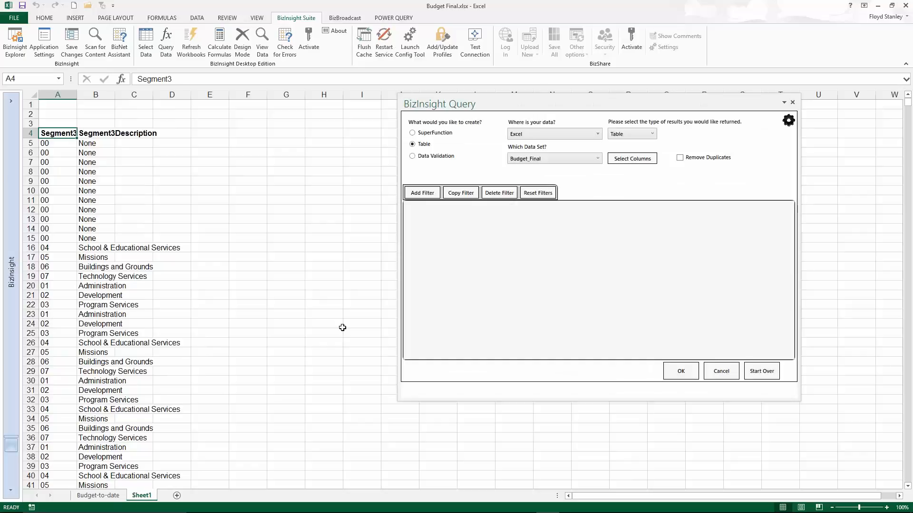
left_click(679, 158)
left_click(681, 371)
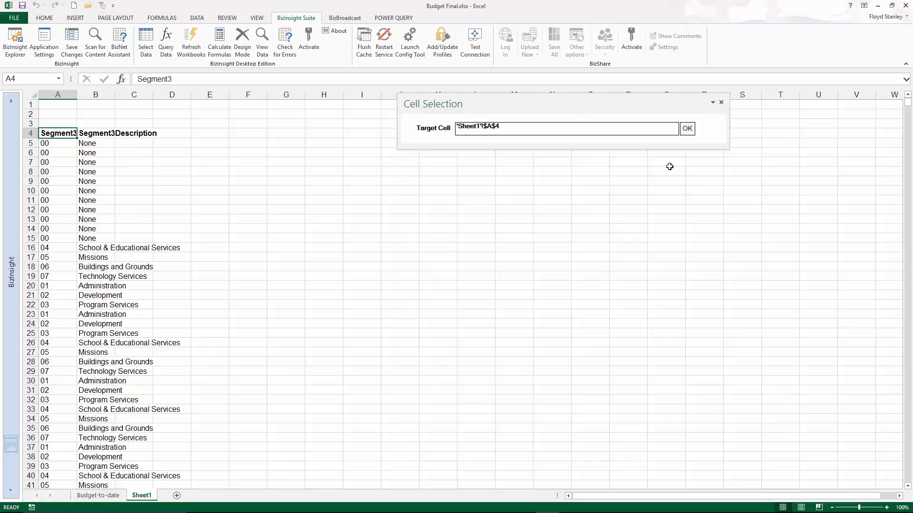
left_click(684, 129)
left_click(453, 288)
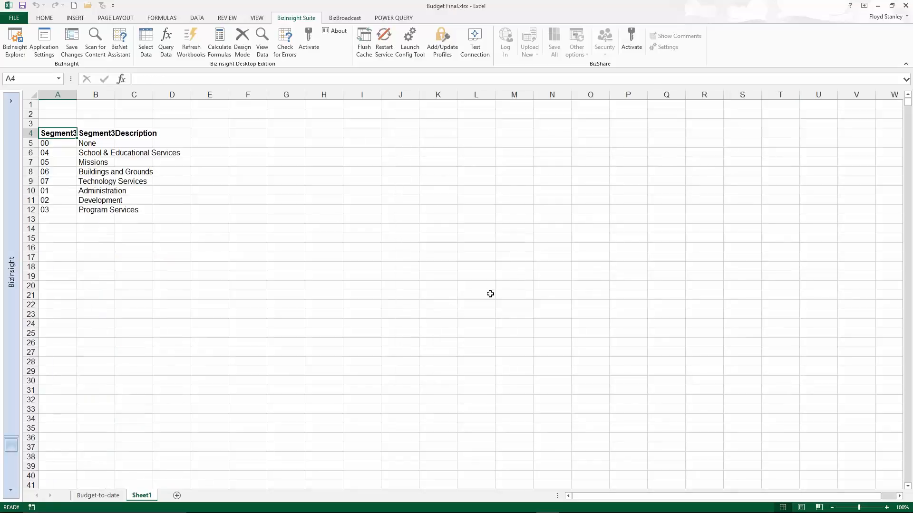
double_click(113, 94)
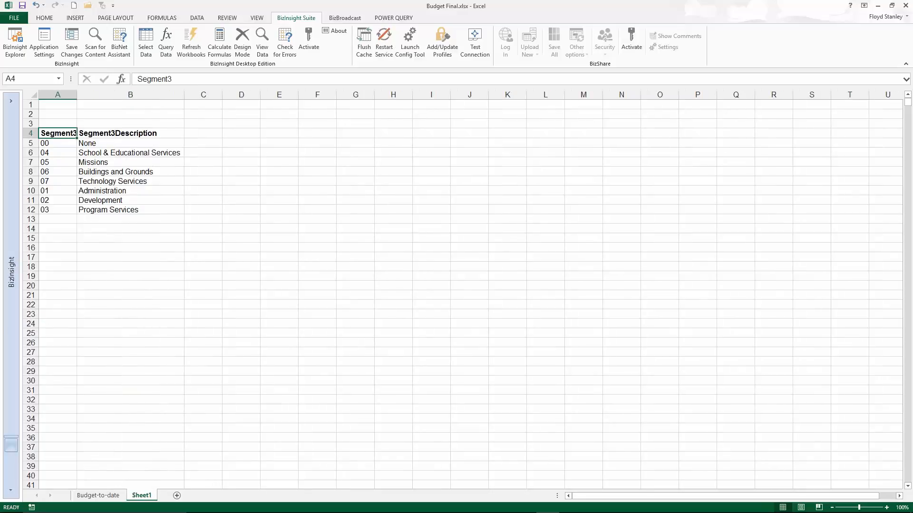
Create a BizInsight data validation list in cell D1 from Budget_Final's FiscPer column, with duplicates removed.
left_click(239, 106)
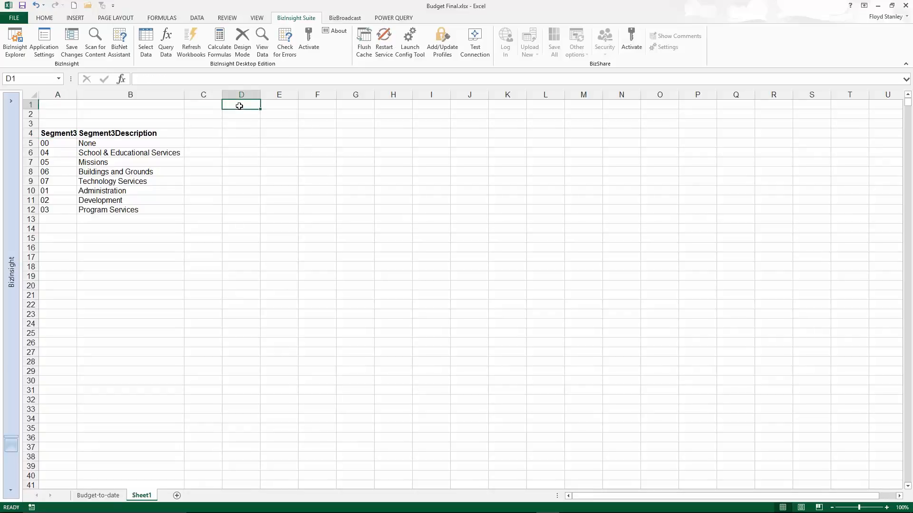
left_click(166, 54)
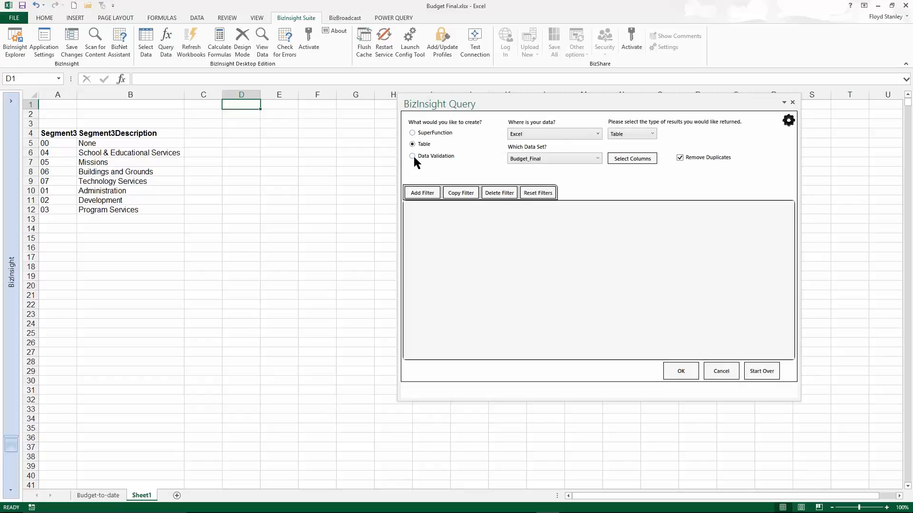
left_click(413, 157)
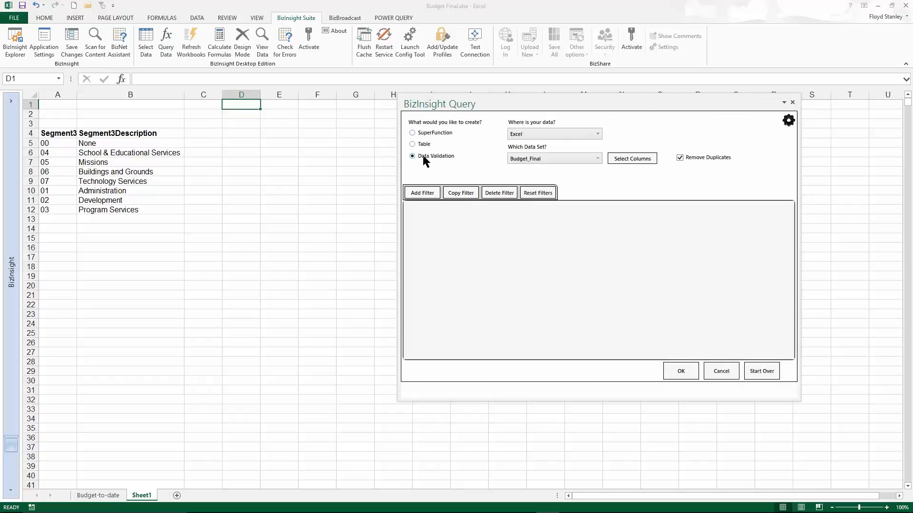
left_click(623, 160)
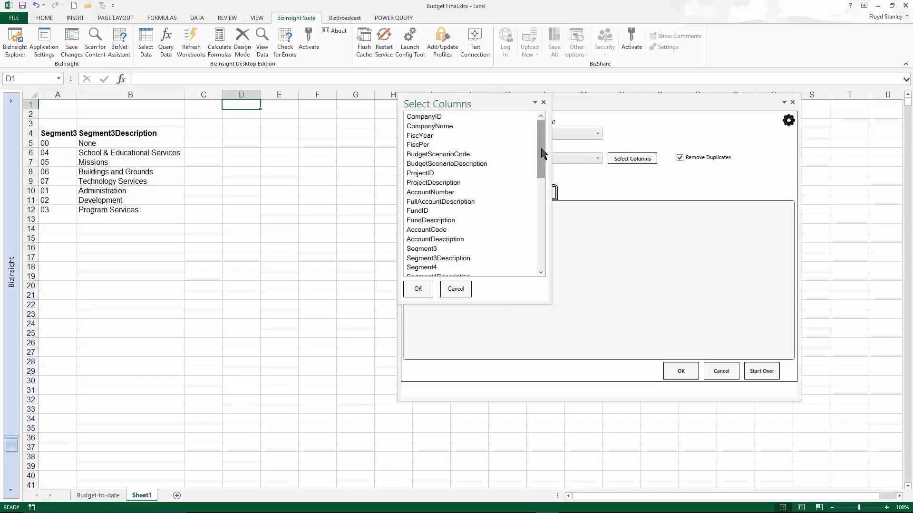
left_click(428, 146)
left_click(418, 289)
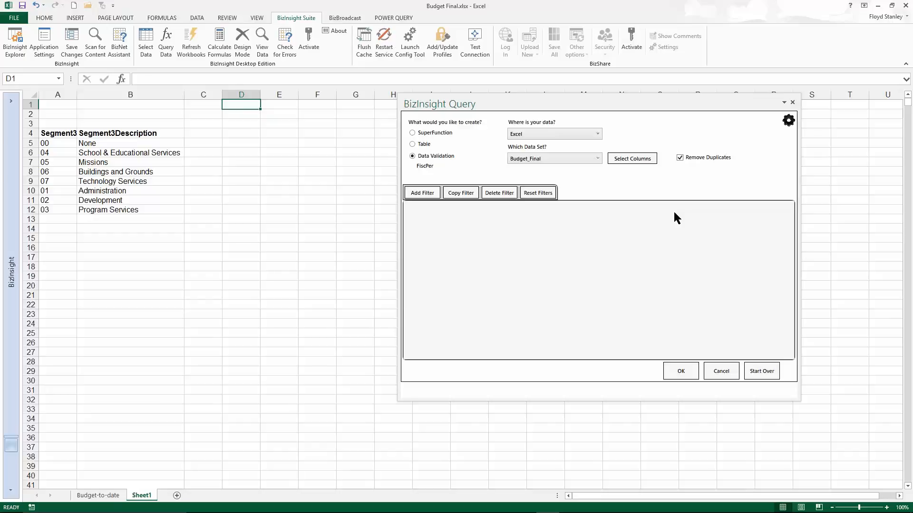
left_click(689, 371)
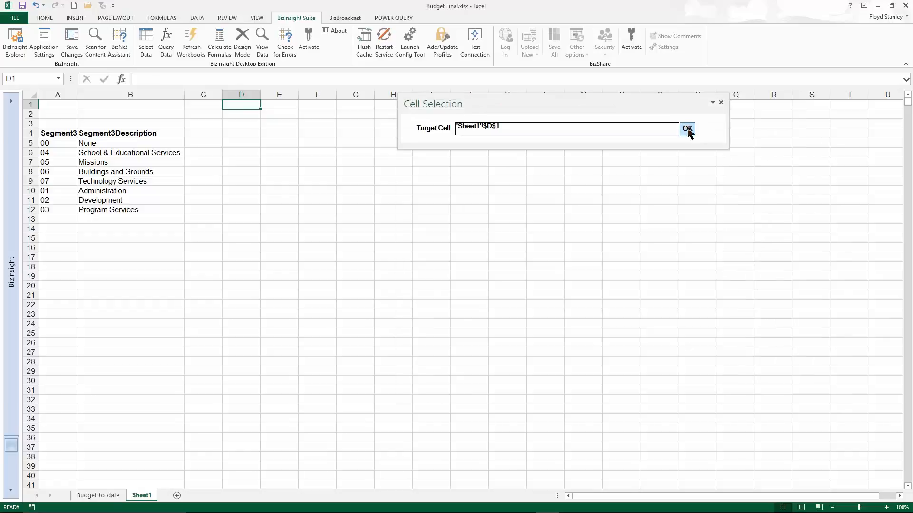
left_click(688, 129)
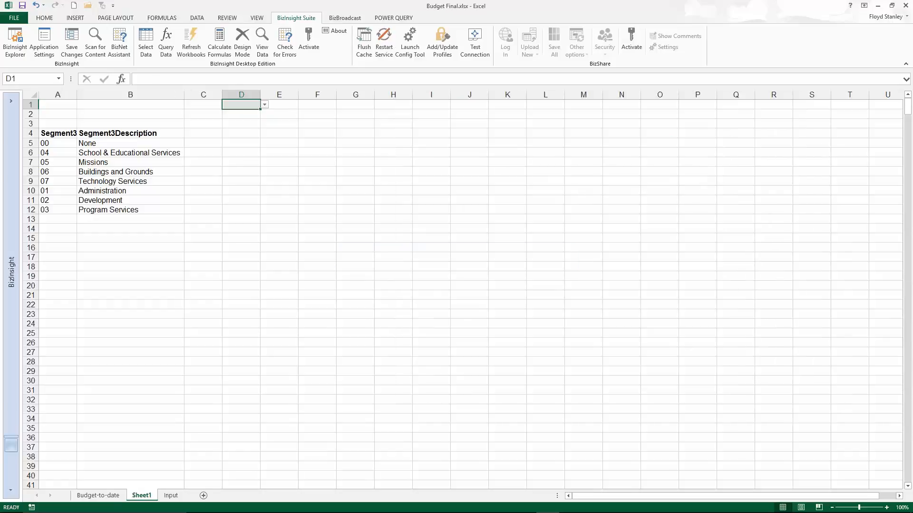
Review the fiscal periods offered by the validation list in cell D1 without choosing one.
left_click(265, 106)
mouse_move(265, 130)
left_mouse_down()
mouse_move(266, 114)
mouse_move(261, 134)
left_mouse_up()
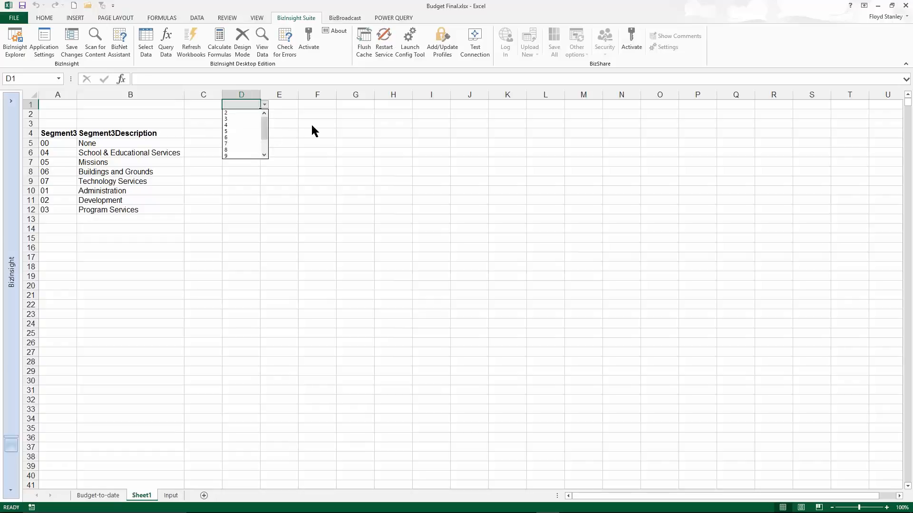
key("Escape")
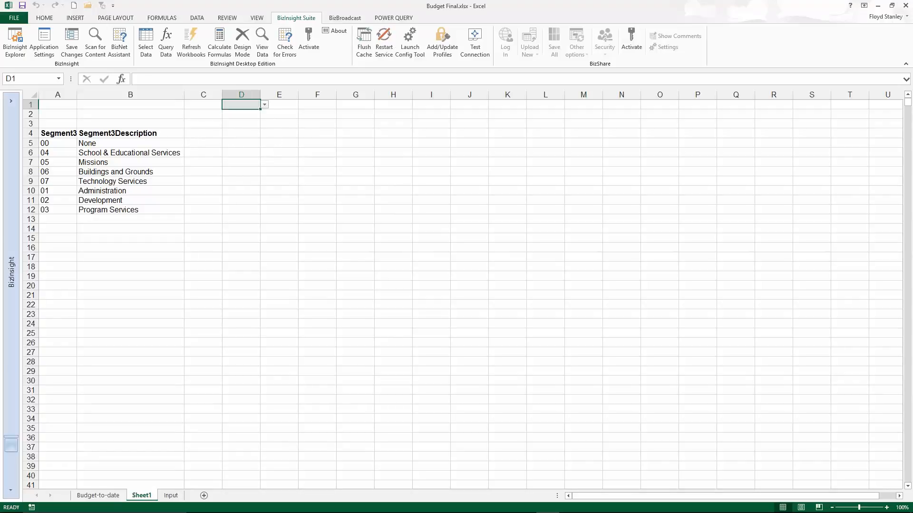
Set up a BizInsight SuperFunction query for cell C5 that returns the Sum of YTDAmount from Budget_Final.
left_click(192, 142)
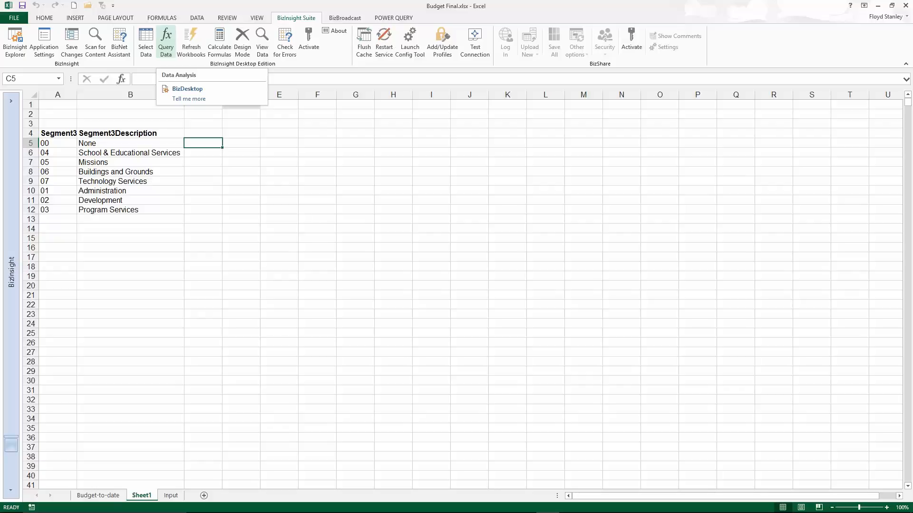
left_click(166, 54)
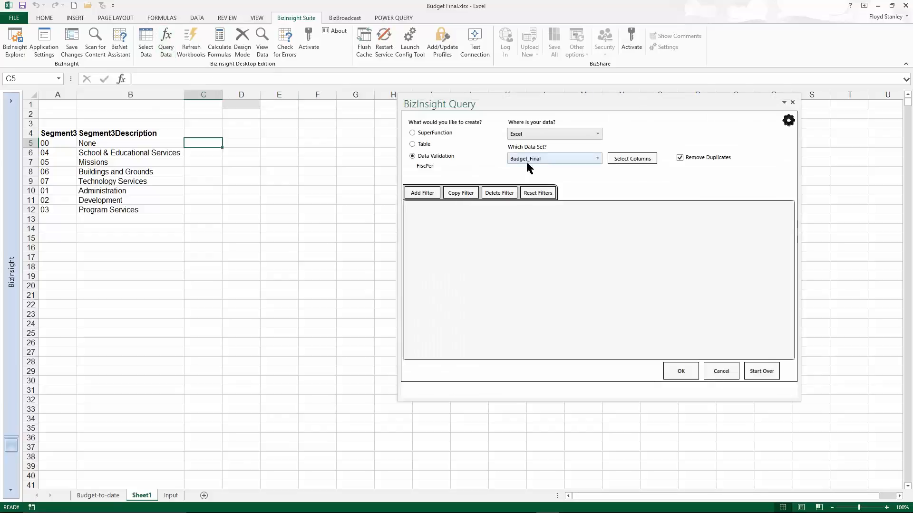
left_click(429, 134)
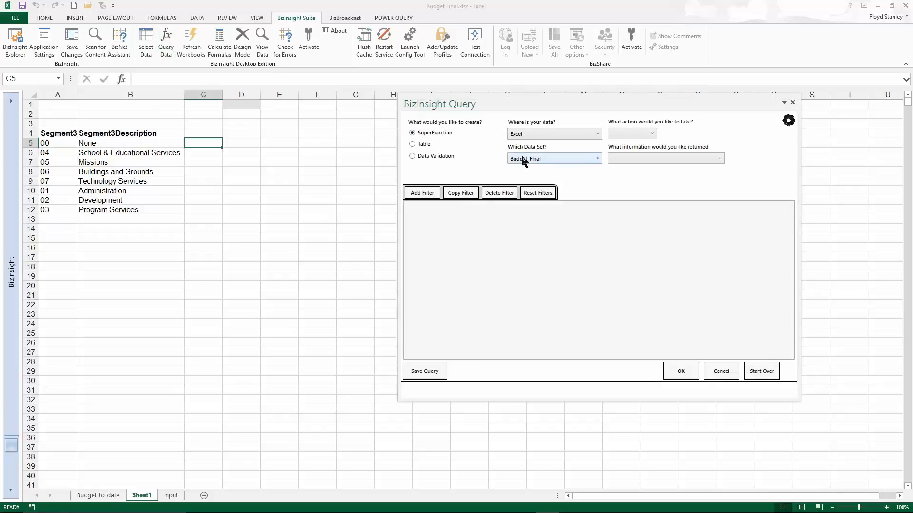
left_click(653, 137)
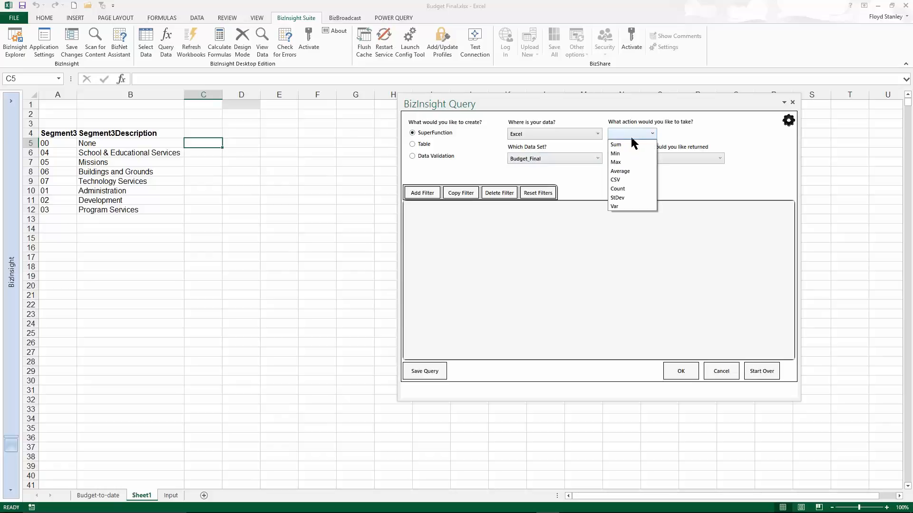
left_click(627, 144)
left_click(719, 158)
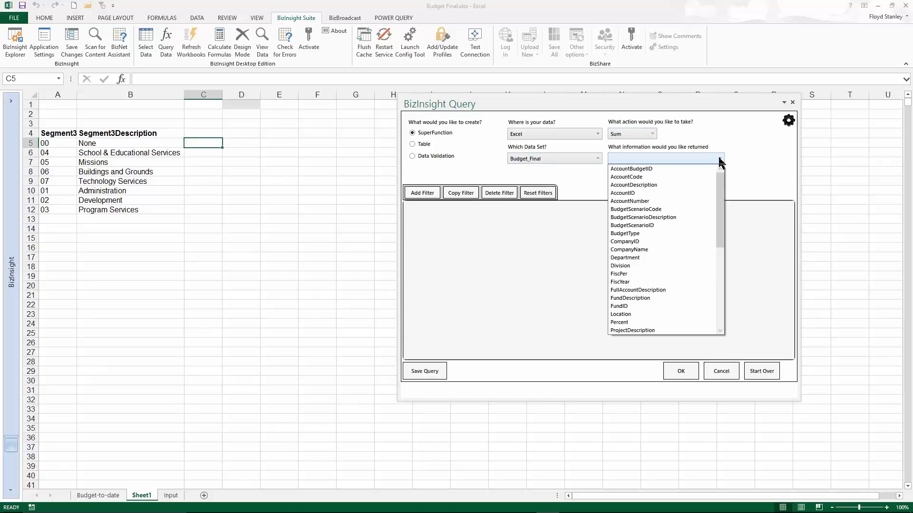
left_click_drag(720, 265, 719, 328)
left_click(650, 331)
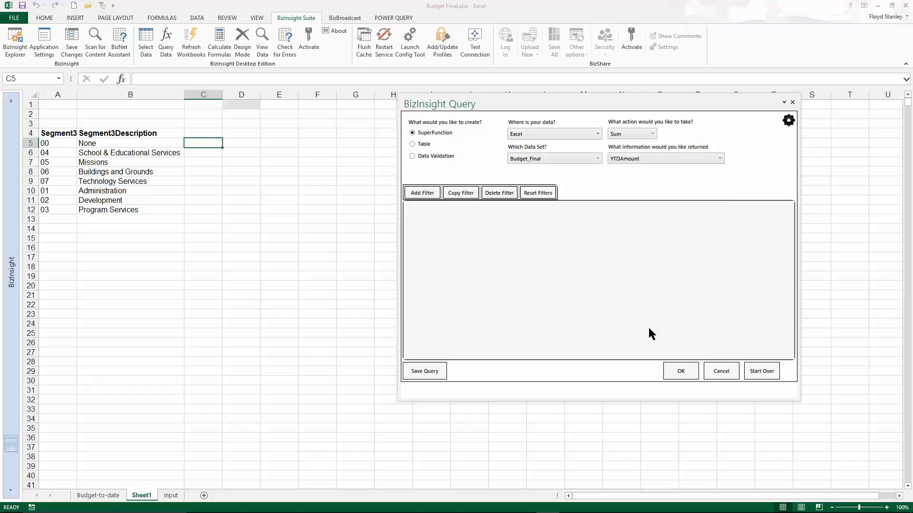
Add a filter on the Segment3 field to the SuperFunction query.
left_click(417, 194)
left_click(504, 209)
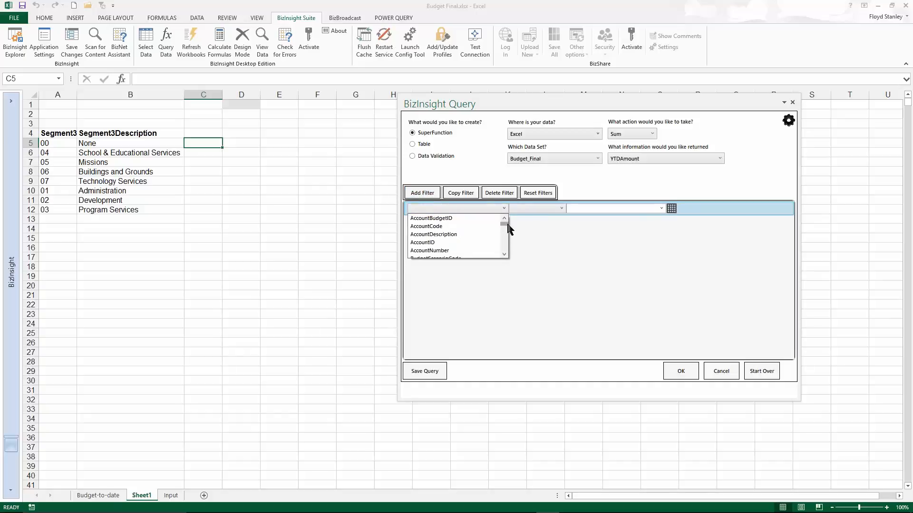
left_click_drag(505, 226, 505, 241)
left_click(424, 242)
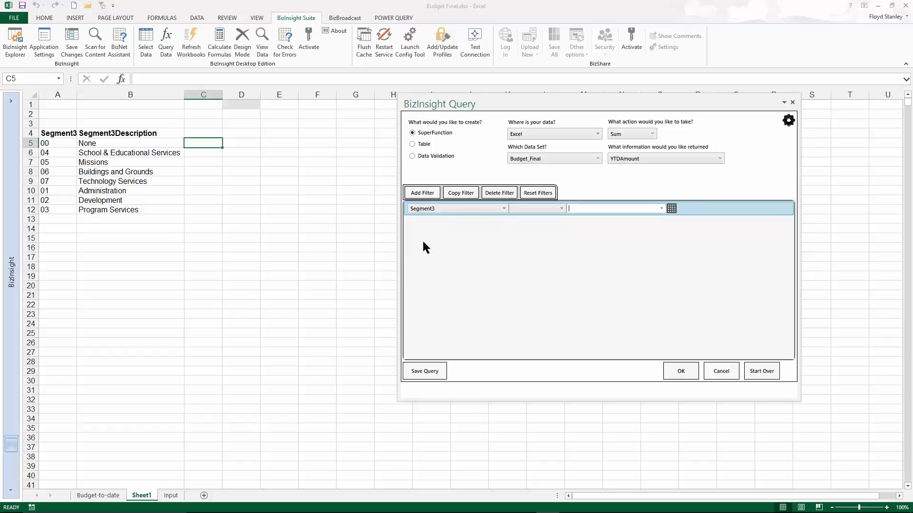
Try the IN operator for the Segment3 filter, browse its selectable values and review the other comparison operators.
left_click(561, 210)
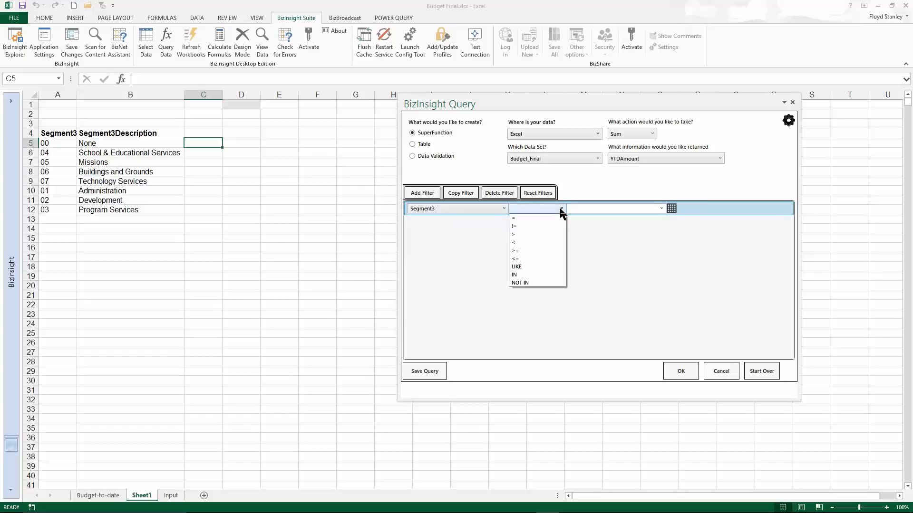
left_click(531, 276)
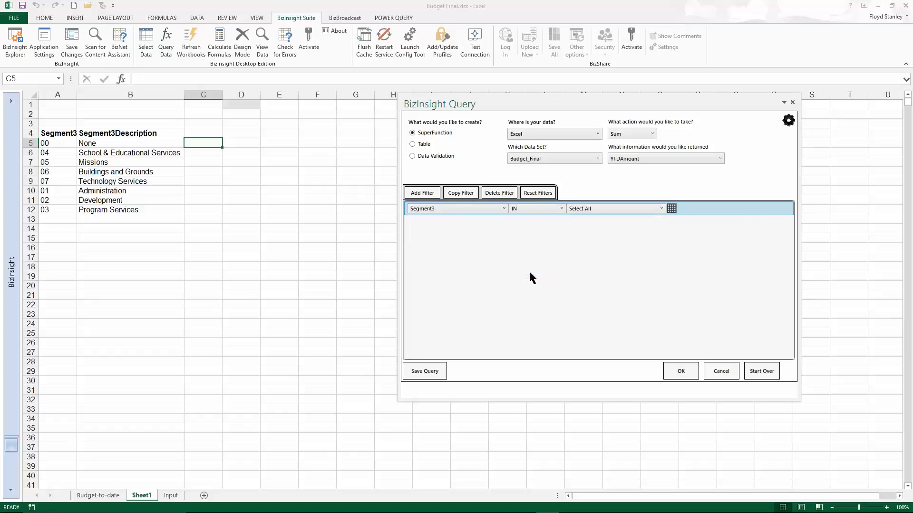
left_click(660, 209)
mouse_move(663, 234)
left_mouse_down()
mouse_move(663, 247)
mouse_move(665, 219)
left_mouse_up()
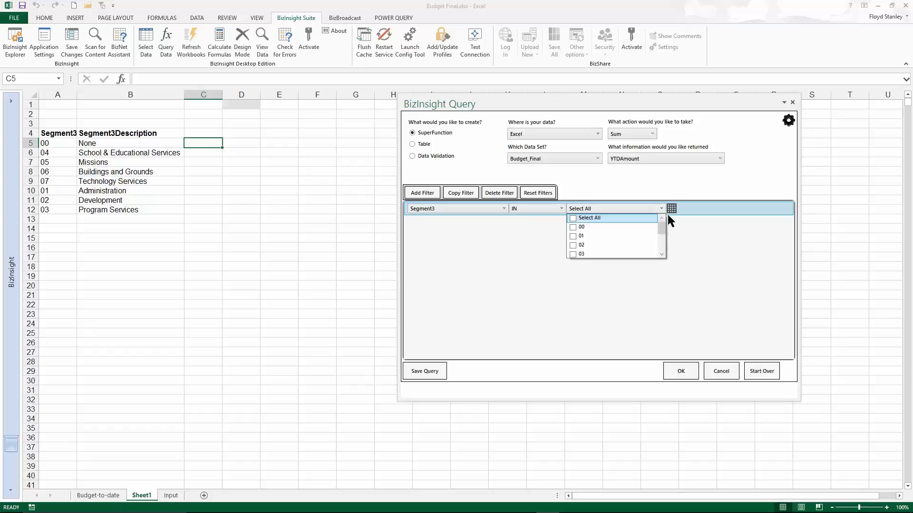
left_click(561, 211)
left_click(563, 207)
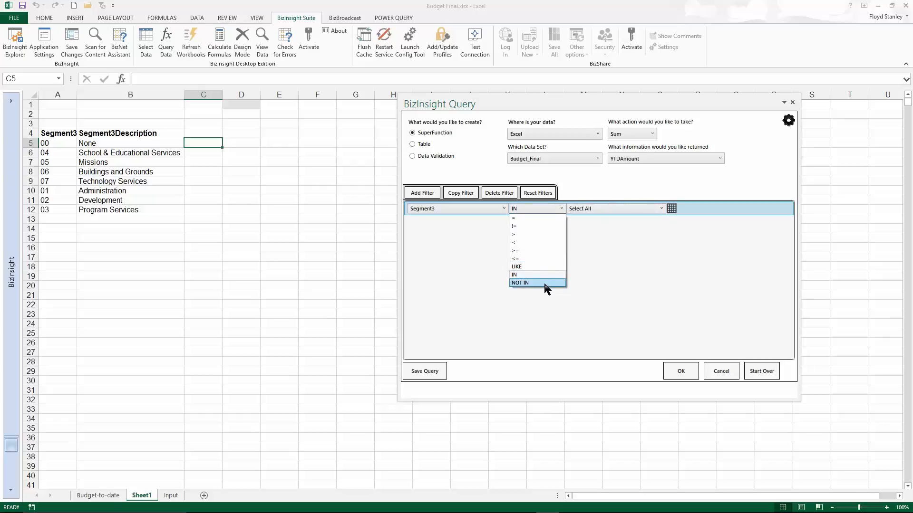
Make the Segment3 filter equal to the cell reference 'Sheet1'!$A5, with the column fixed and the row relative.
left_click(536, 218)
left_click(674, 209)
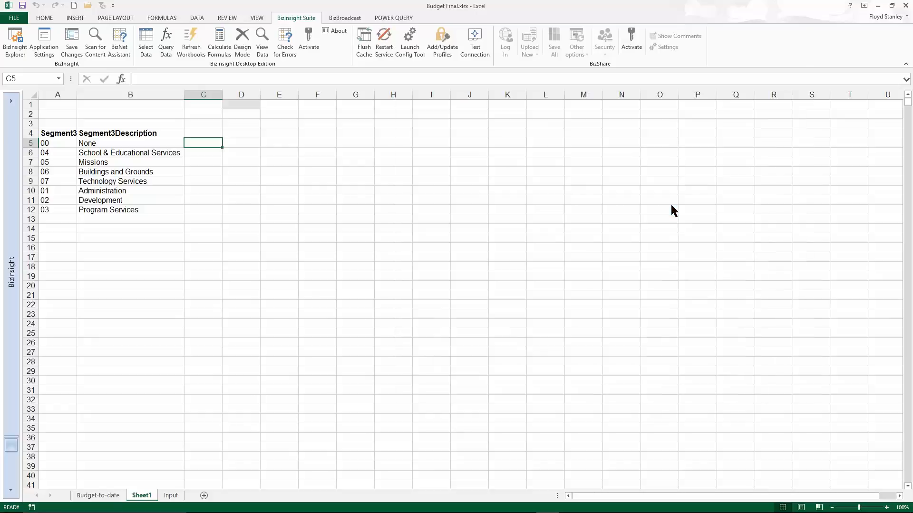
left_click(56, 144)
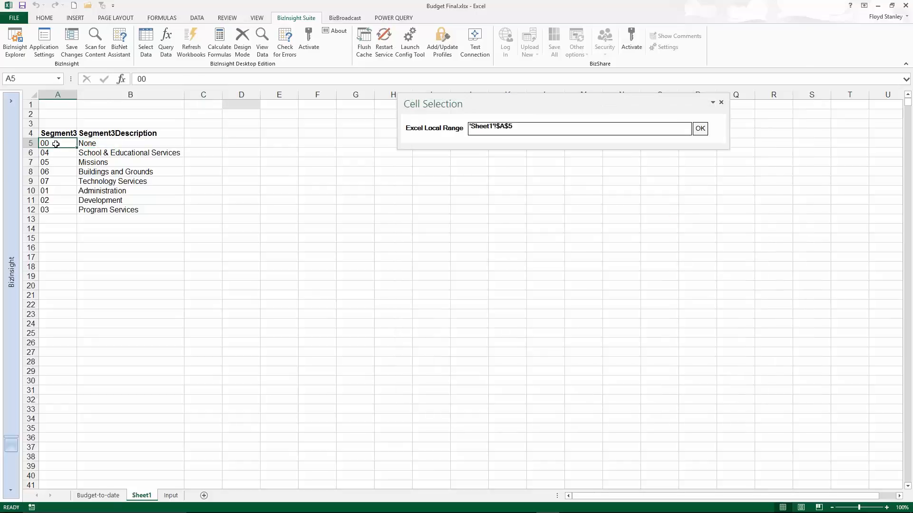
left_click(525, 128)
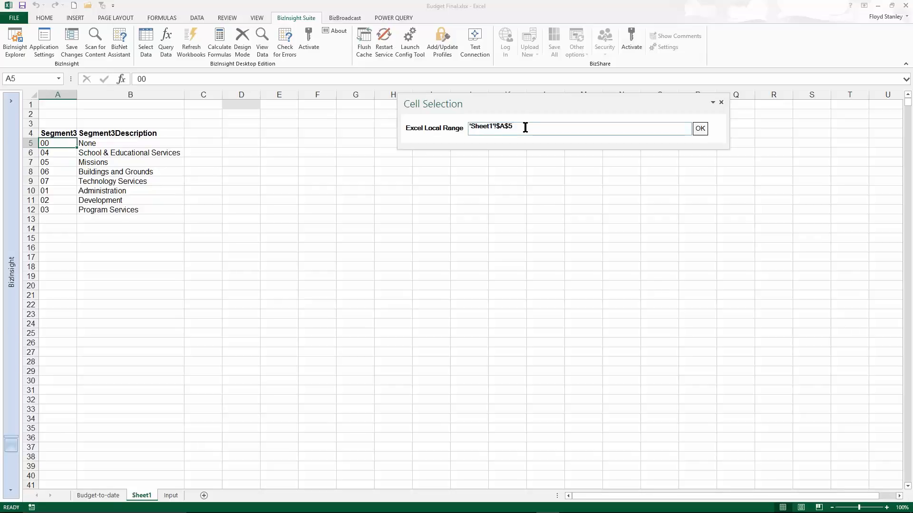
key("F4")
key("F4")
key("F4")
key("F4")
left_click(700, 129)
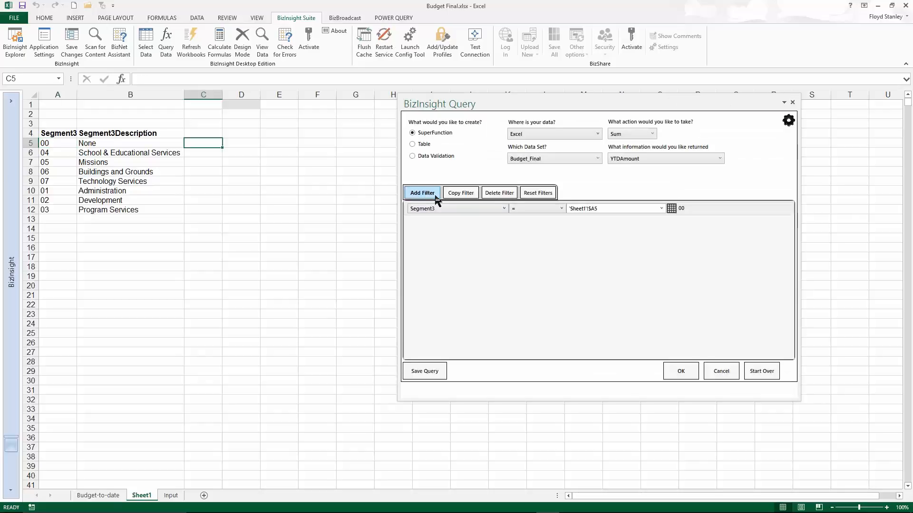
Add a second filter that makes FiscPer equal to the absolute cell reference 'Sheet1'!$D$1.
left_click(427, 195)
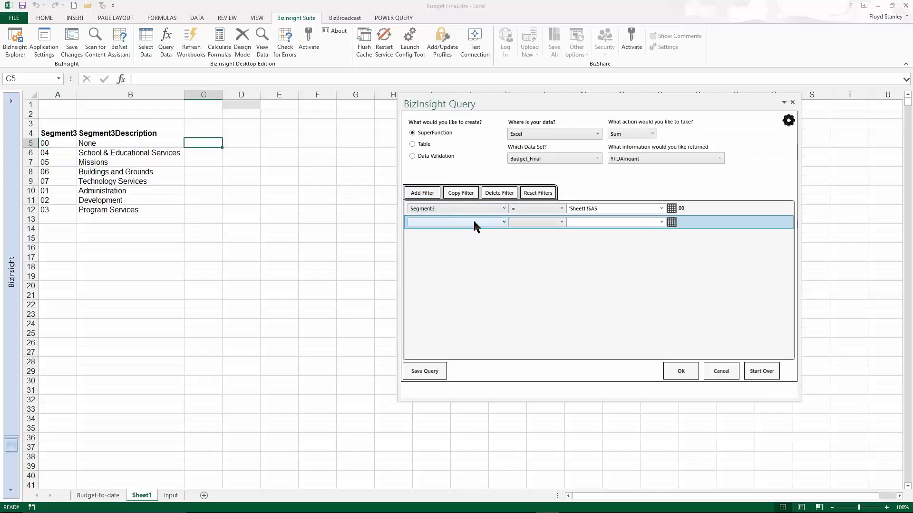
left_click(504, 223)
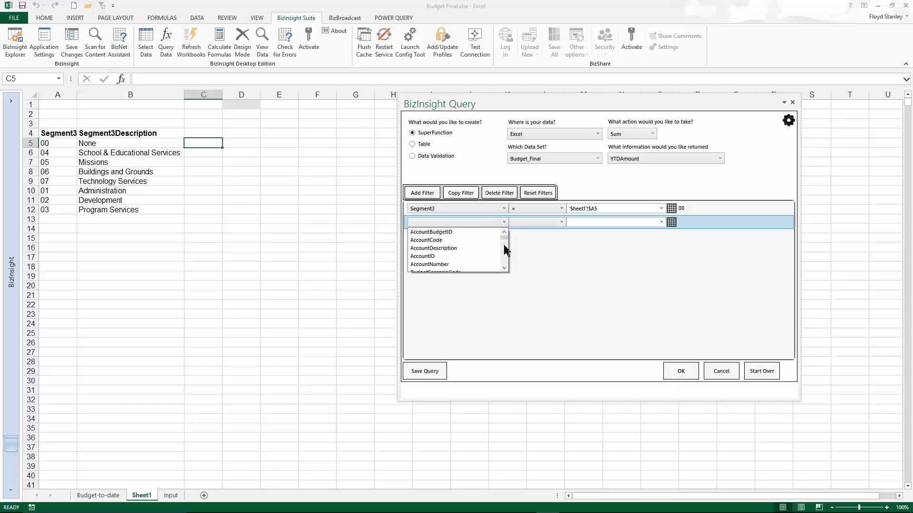
left_click(504, 269)
left_click(505, 268)
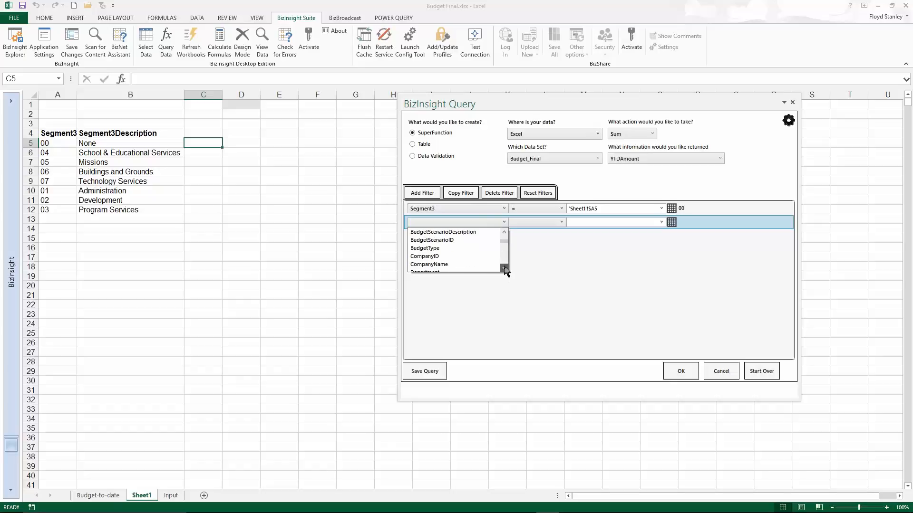
left_click(504, 268)
left_click(505, 232)
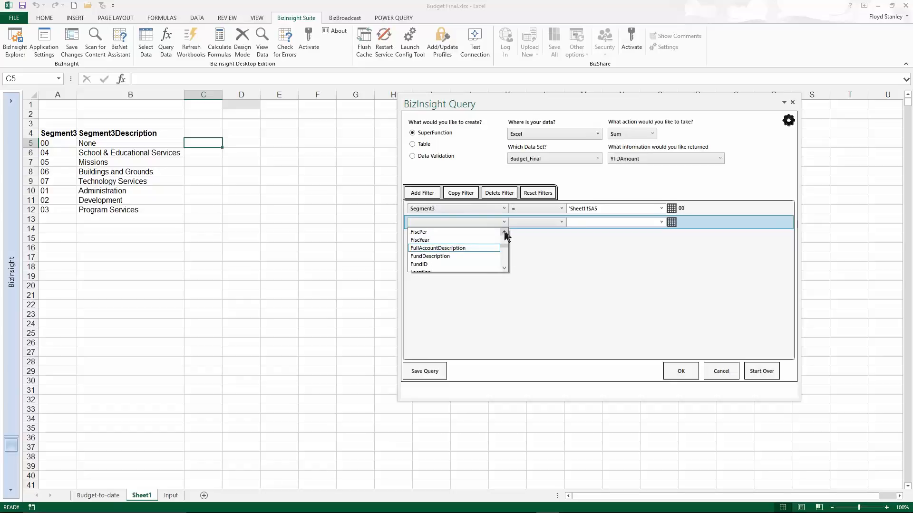
left_click(444, 233)
left_click(540, 227)
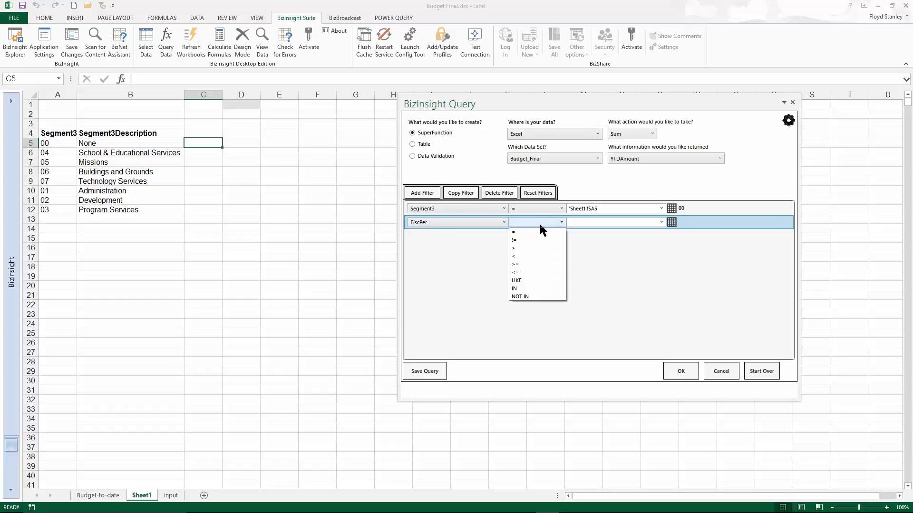
left_click(526, 234)
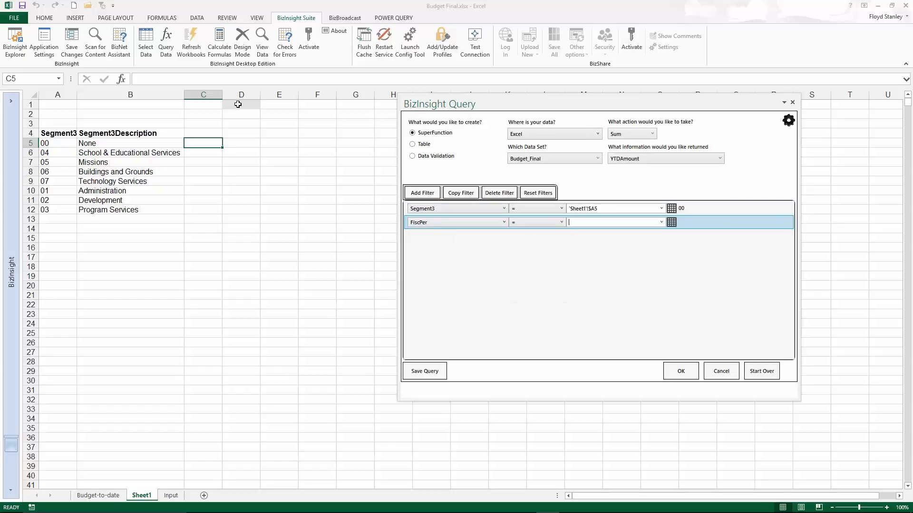
left_click(240, 104)
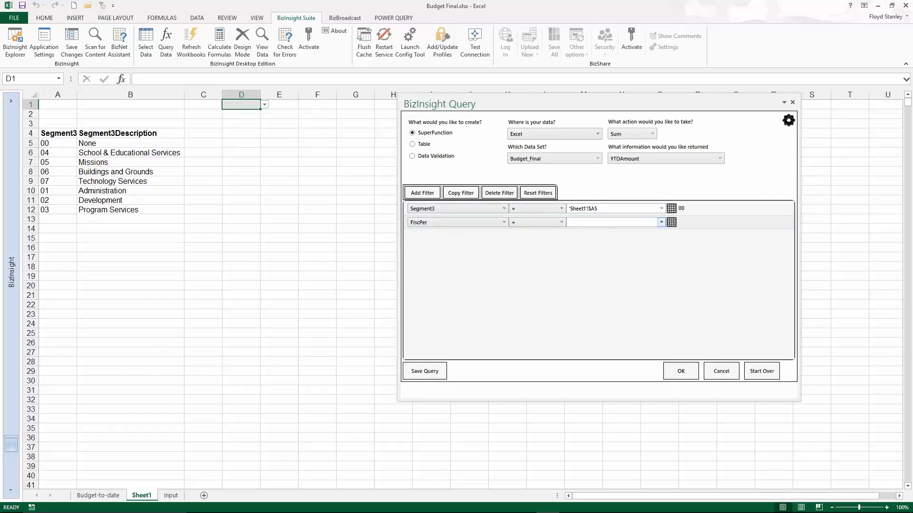
left_click(671, 222)
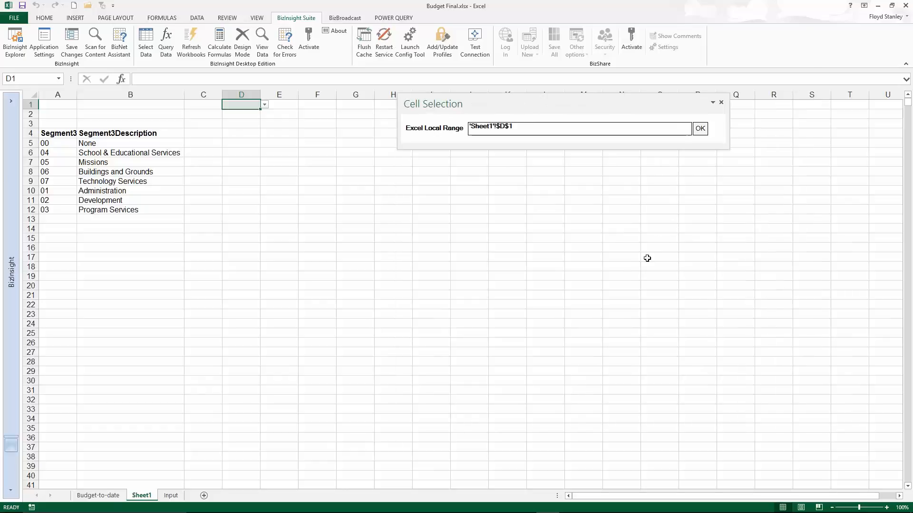
left_click(702, 130)
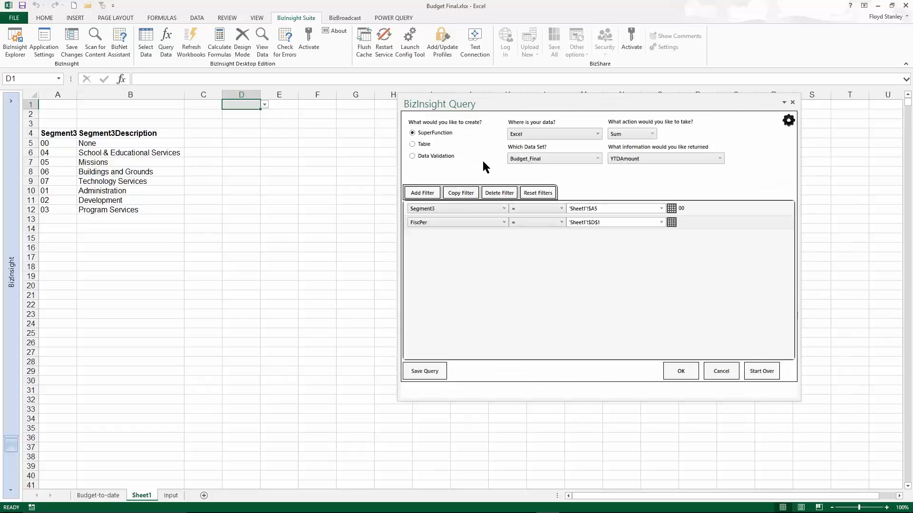
Finish the SuperFunction query and insert its formula into target cell C5 of Sheet1.
left_click(685, 375)
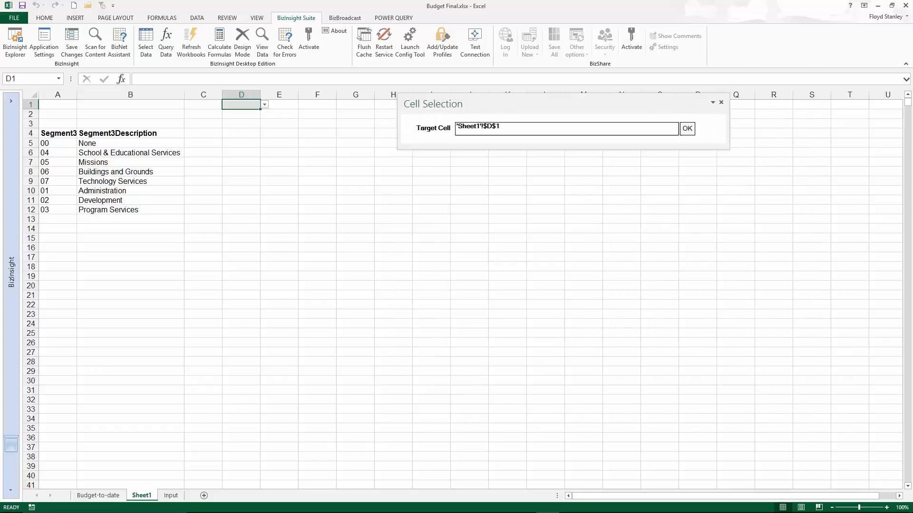
left_click(203, 144)
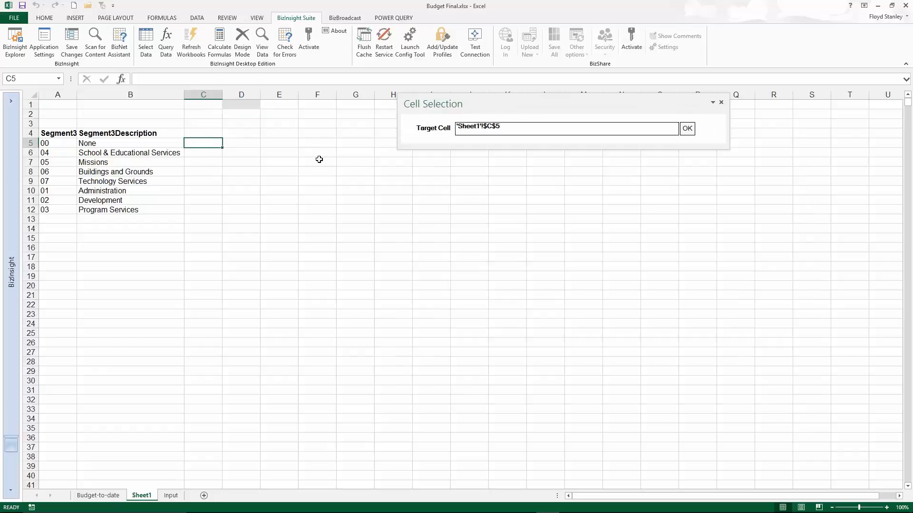
left_click(689, 133)
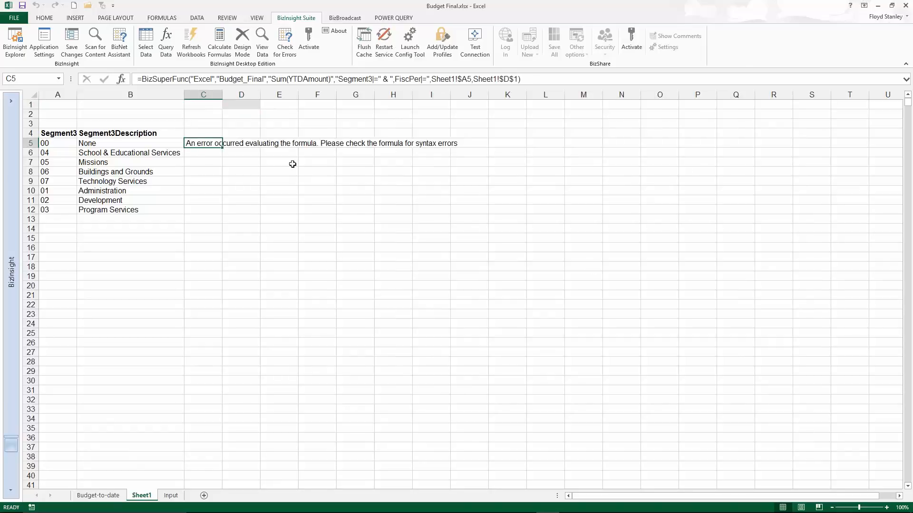
Choose fiscal period 4 in cell D1 and fill the SuperFunction formula in C5 down to C12.
left_click(244, 103)
left_click(265, 105)
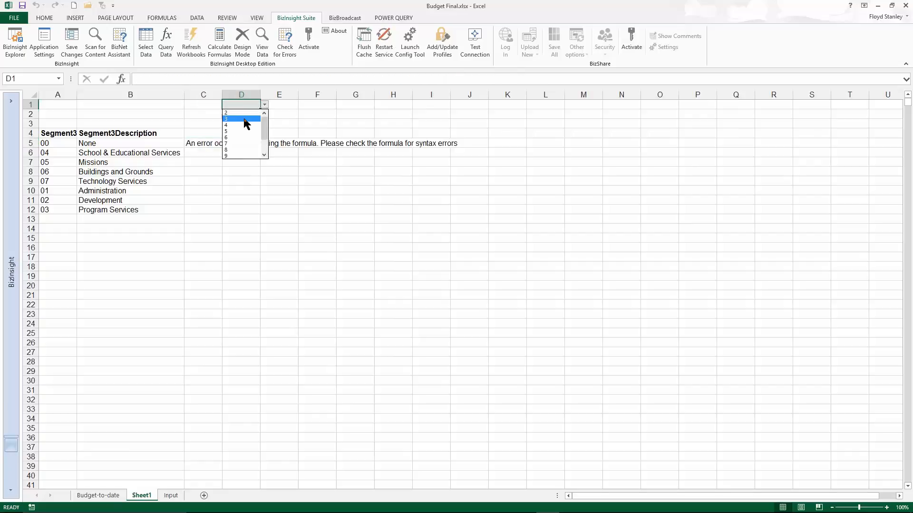
left_click(243, 125)
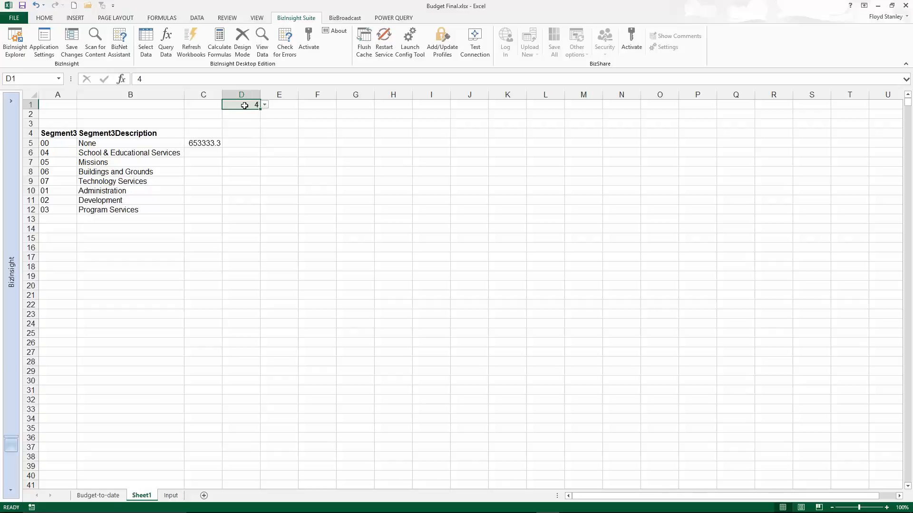
left_click(202, 140)
double_click(221, 147)
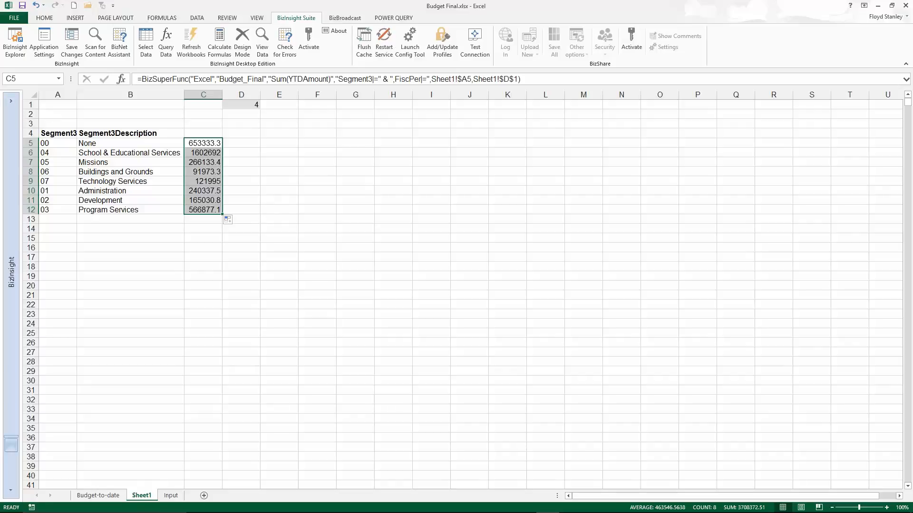
Start a BizInsight query in cell D5 from Blackbaud Financial Edge's GL Transactions YTD data set, under General Ledger's year-to-date transactions.
left_click(10, 101)
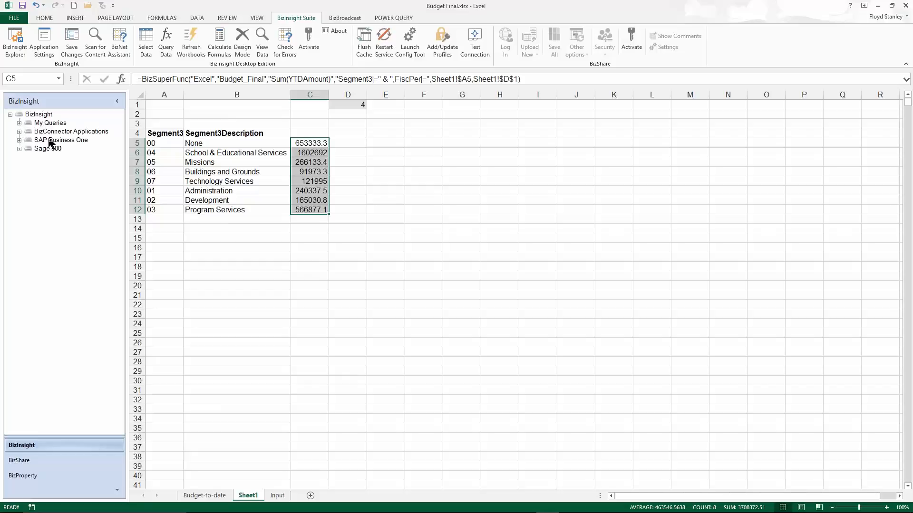
left_click(19, 132)
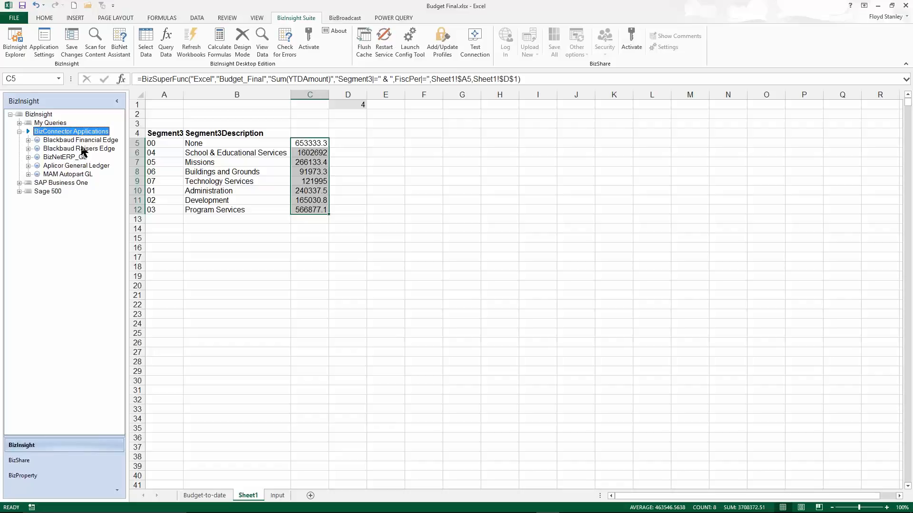
double_click(35, 141)
double_click(39, 175)
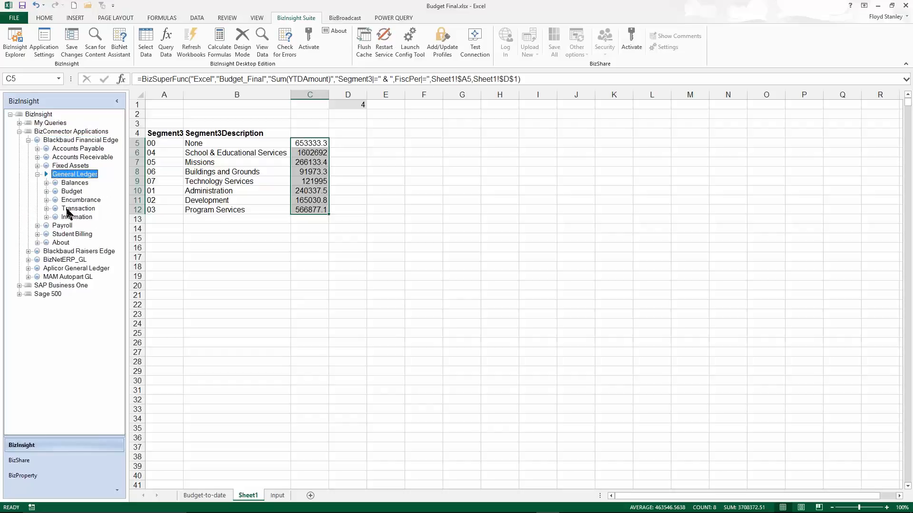
double_click(46, 209)
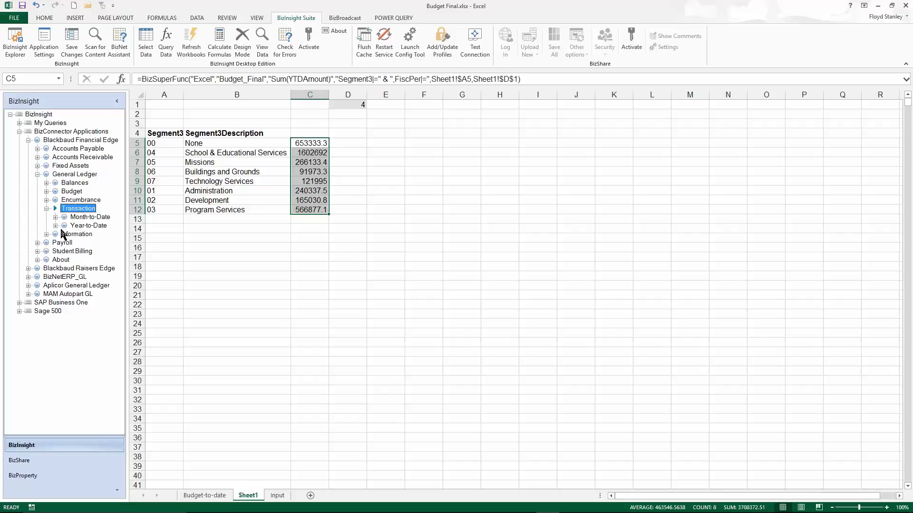
double_click(55, 226)
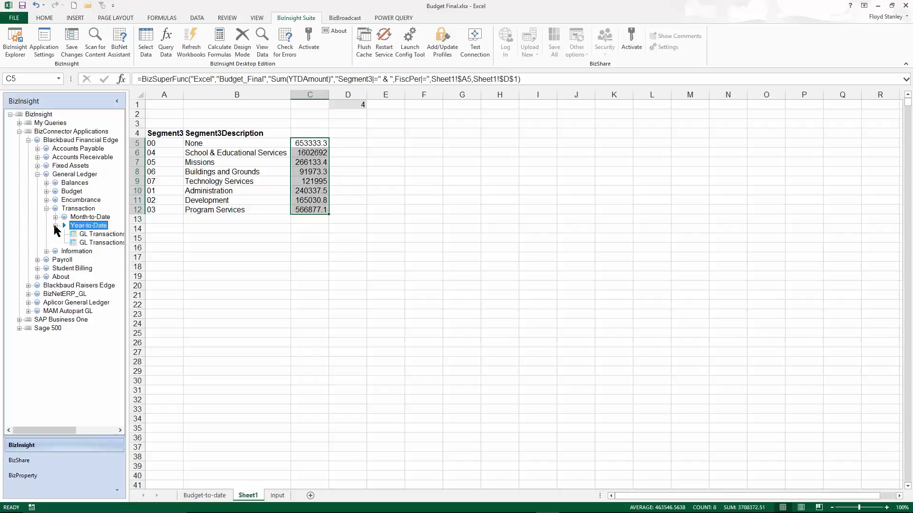
left_click(103, 234)
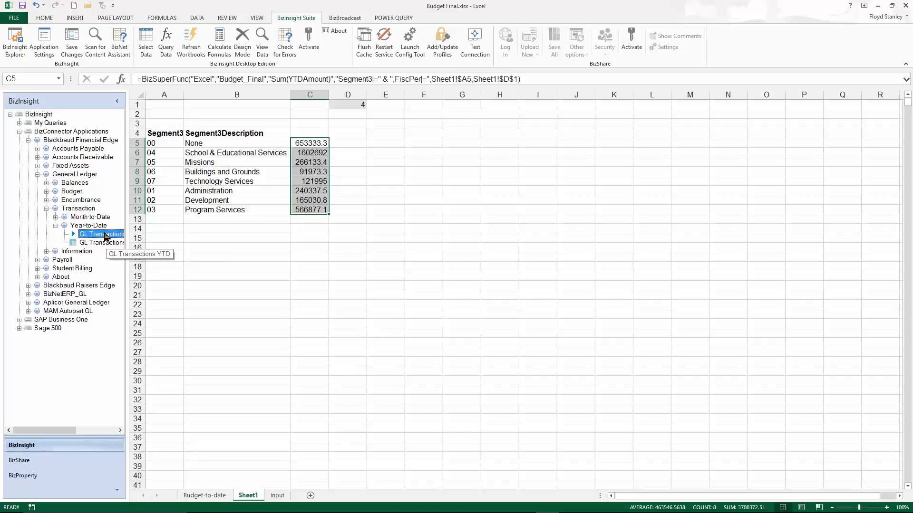
left_click_drag(360, 151, 358, 145)
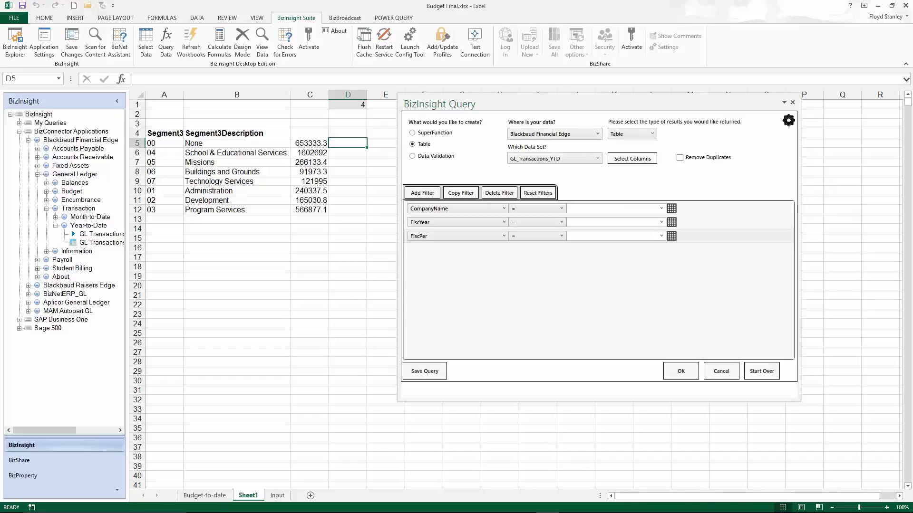
Make the query a SuperFunction that returns the Sum of YTDNet.
left_click(418, 134)
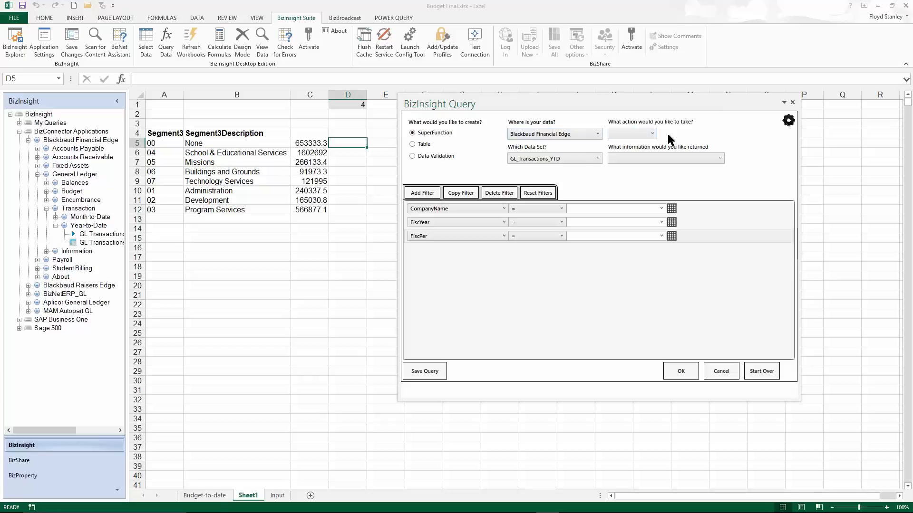
left_click(651, 135)
scroll(649, 143, "up", 1)
left_click(645, 146)
left_click(720, 160)
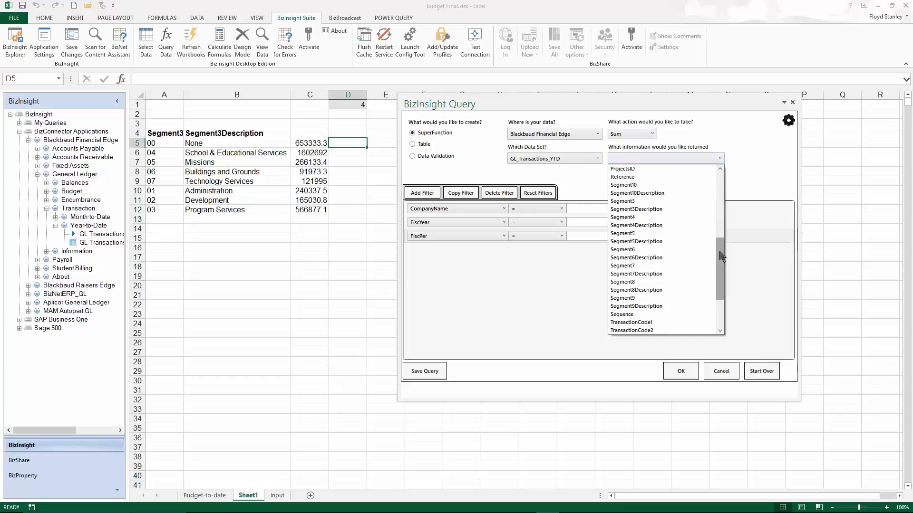
left_click_drag(720, 257, 719, 282)
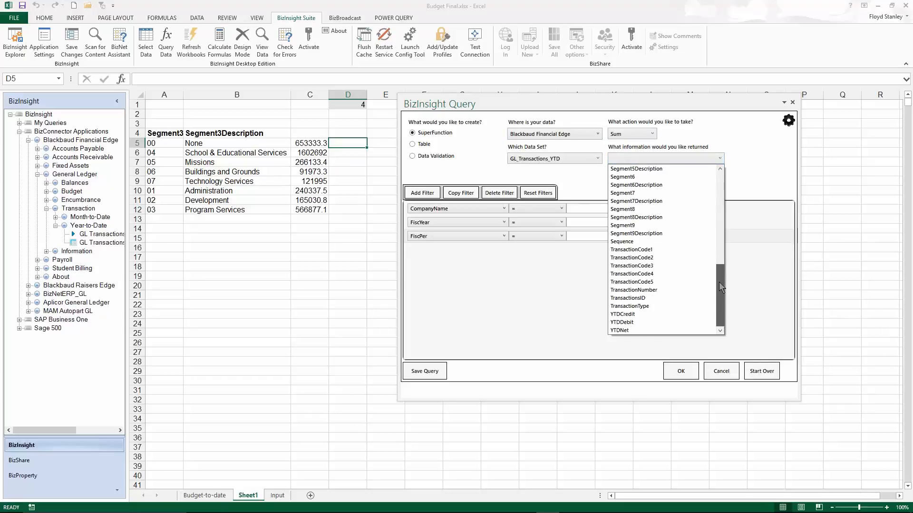
left_click(659, 331)
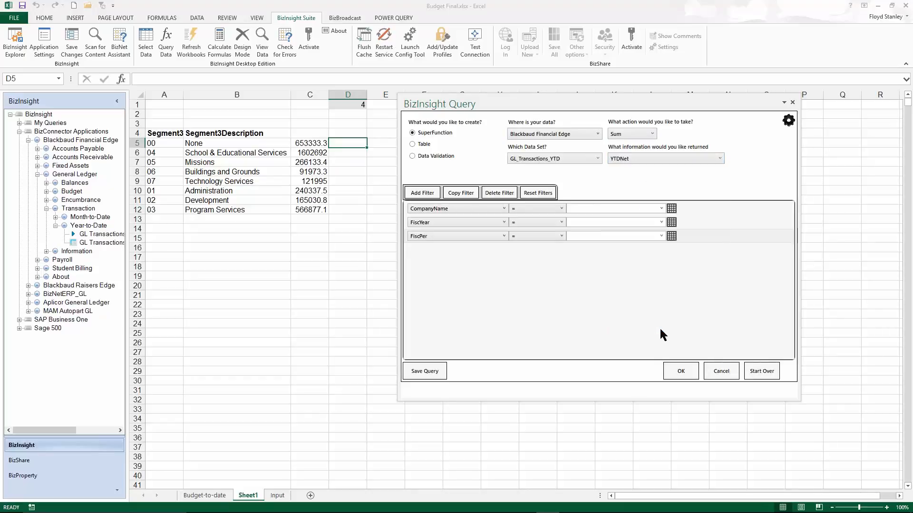
Set the CompanyName filter to Community Services Inc. and the FiscYear filter to 2012.
left_click(661, 208)
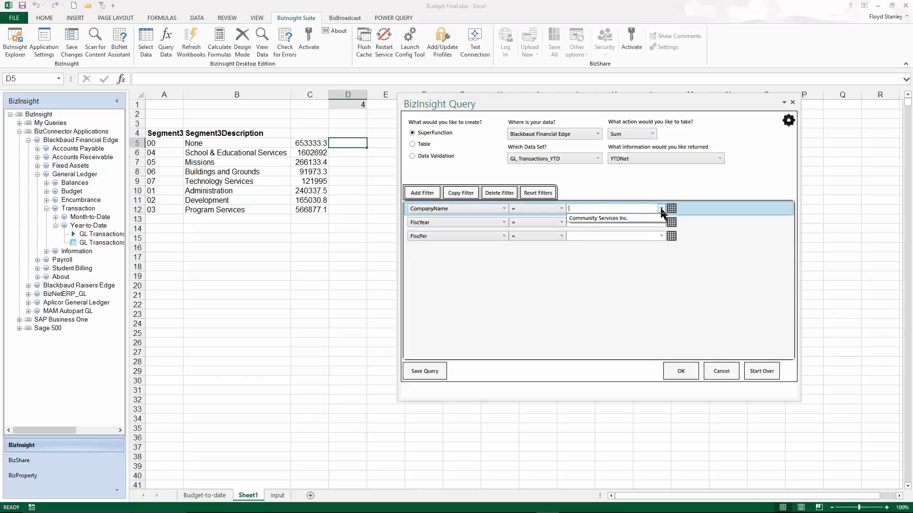
left_click(628, 218)
left_click(596, 224)
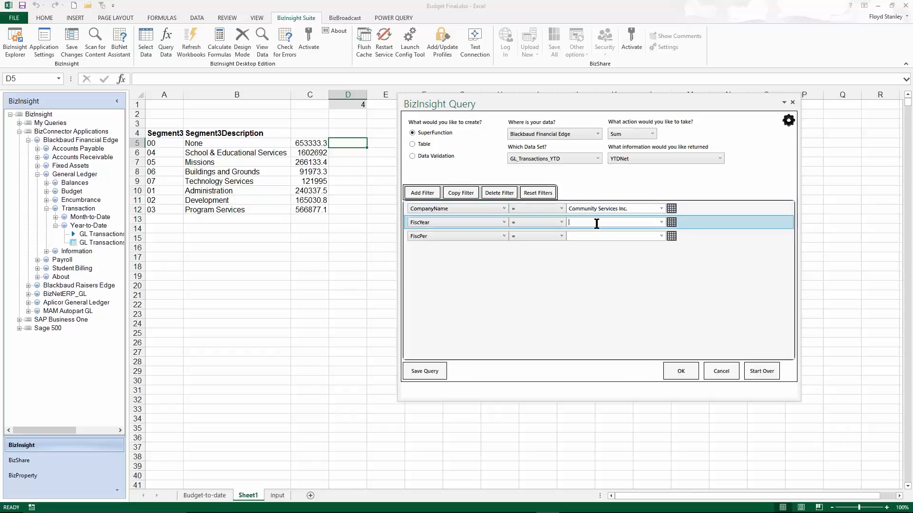
type("2012")
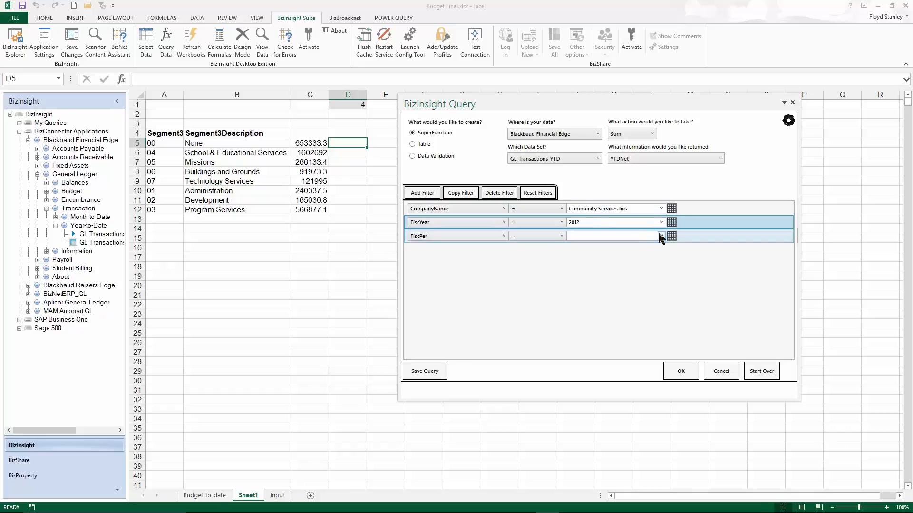
Link the FiscPer filter to the absolute cell reference 'Sheet1'!$D$1.
left_click(672, 236)
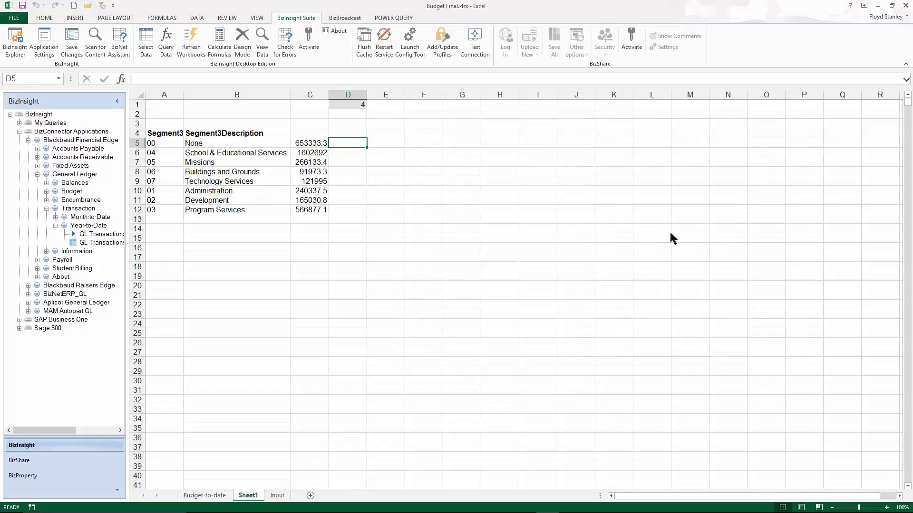
left_click(363, 108)
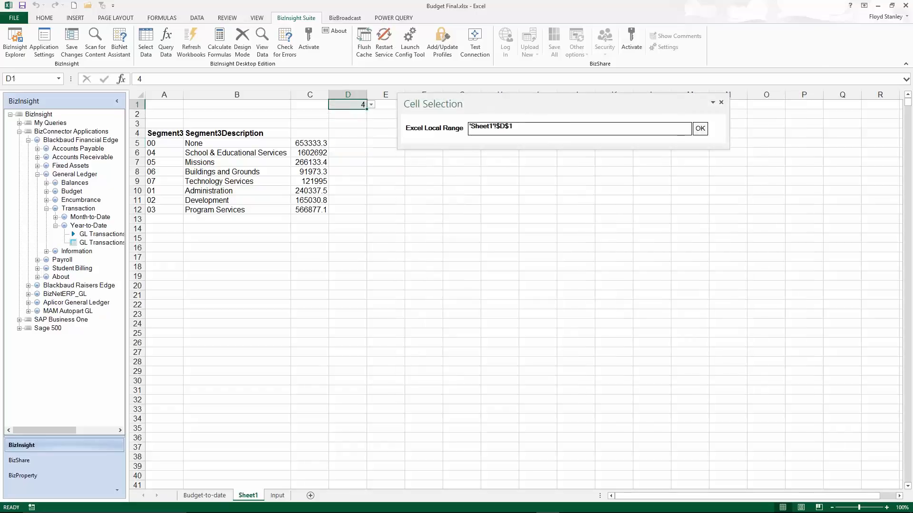
left_click(700, 129)
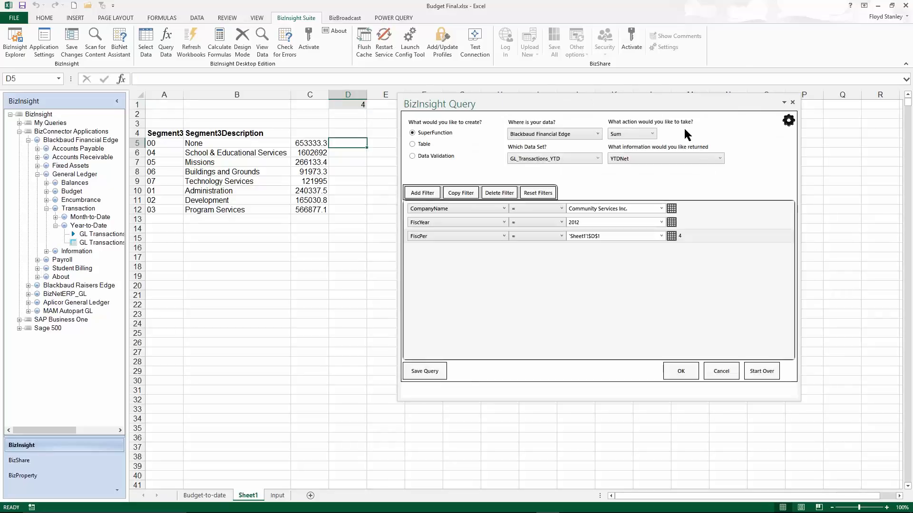
Insert the SuperFunction formula into target cell D5 of Sheet1 and fill it down to D12.
left_click(679, 369)
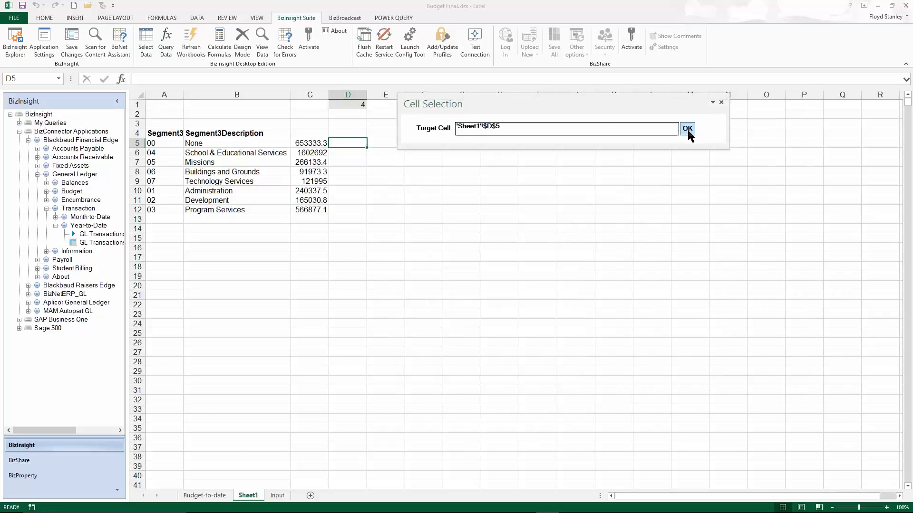
left_click(688, 129)
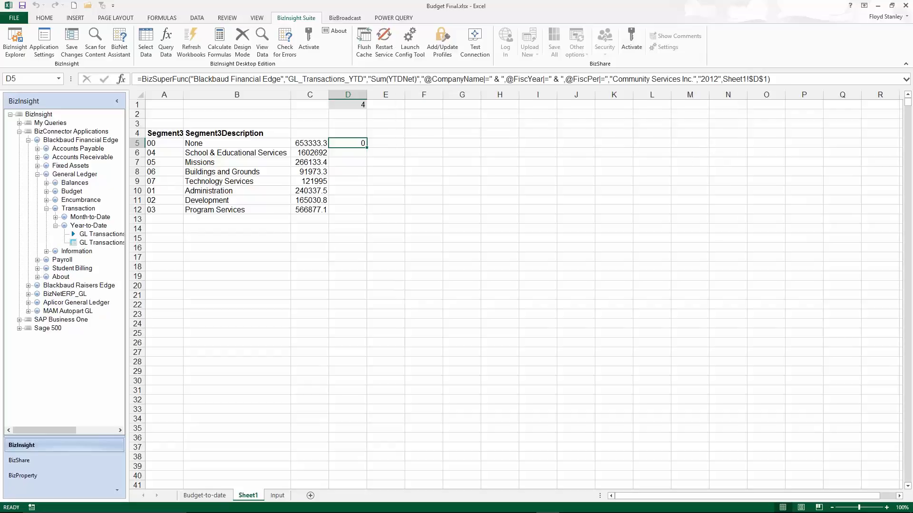
double_click(366, 148)
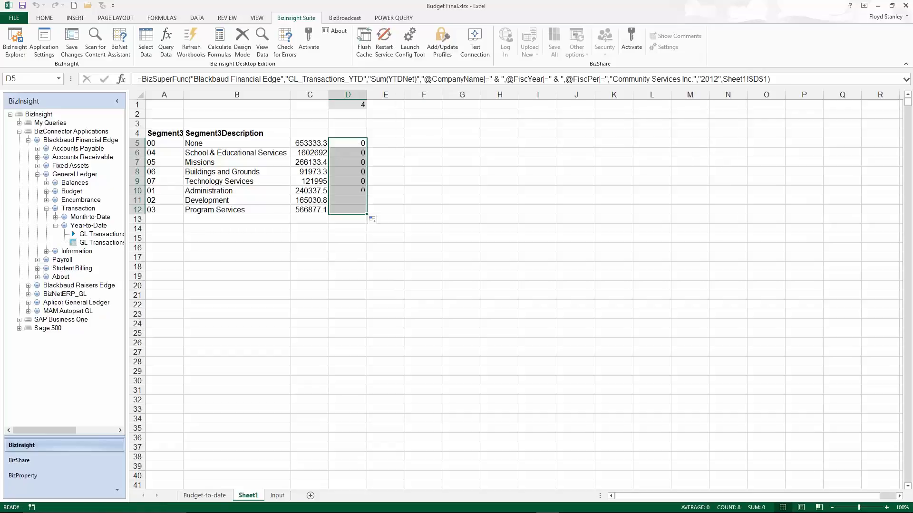
Reopen D5's query, set FiscYear to 2011, overwrite the formula in D5 and fill it down to D12.
left_click(360, 143)
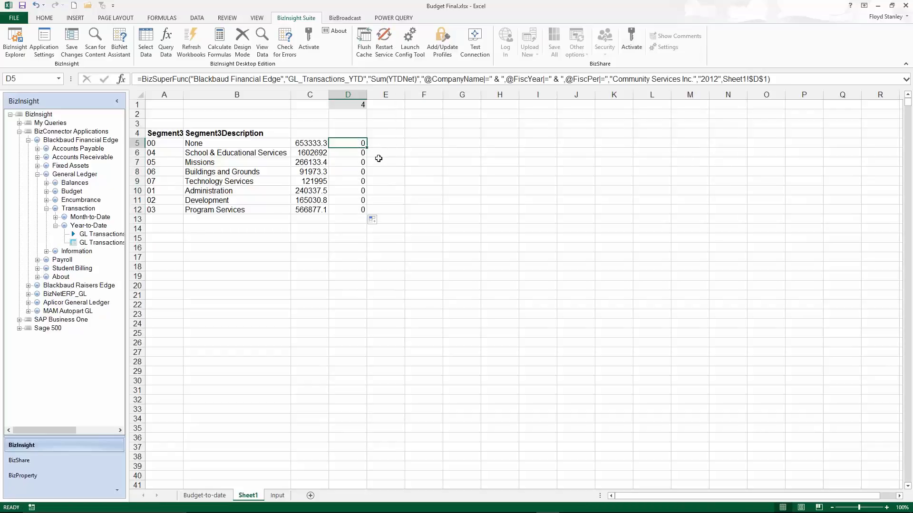
left_click(165, 40)
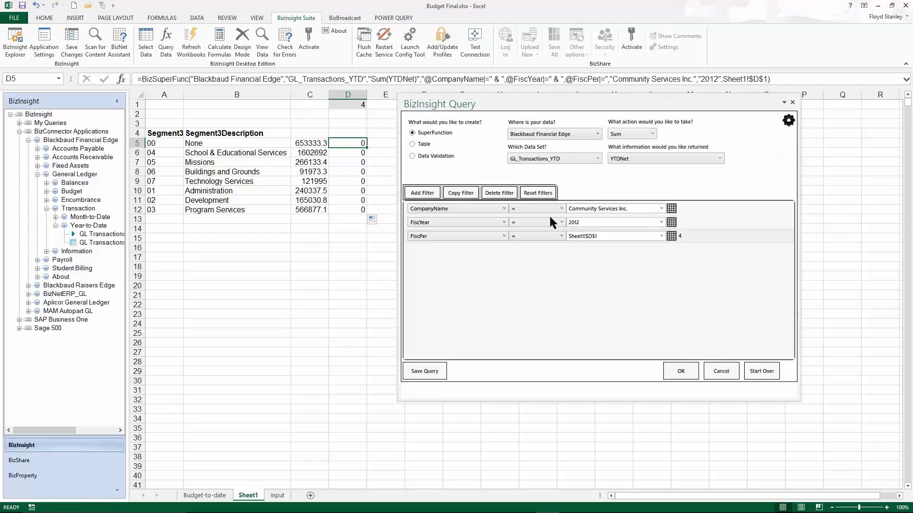
left_click(604, 222)
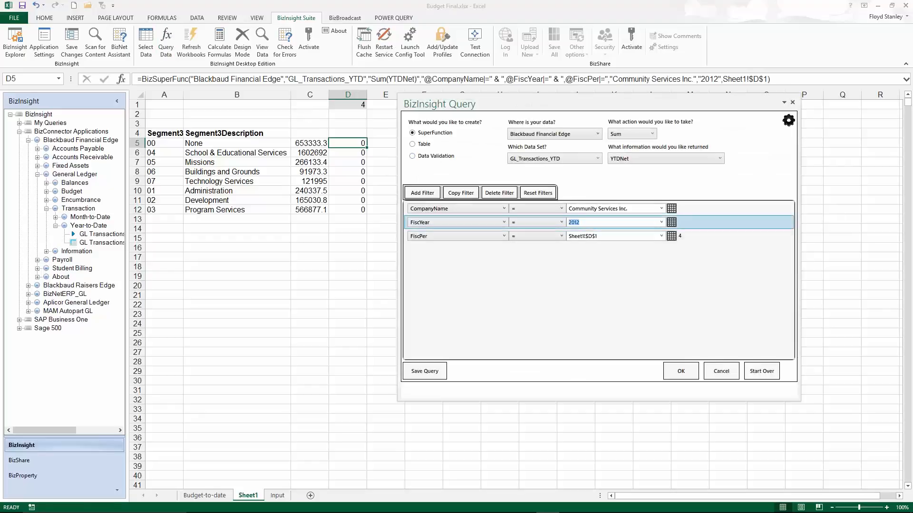
type("2011")
left_click(681, 371)
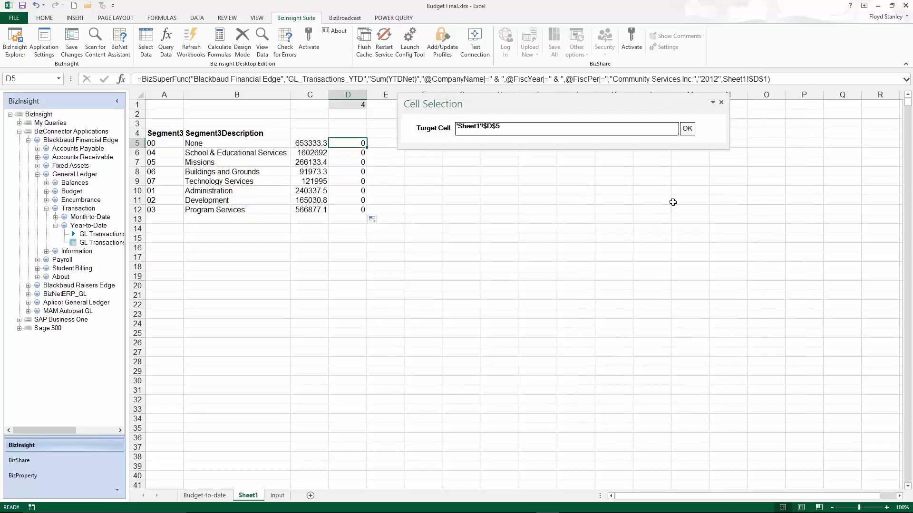
left_click(687, 129)
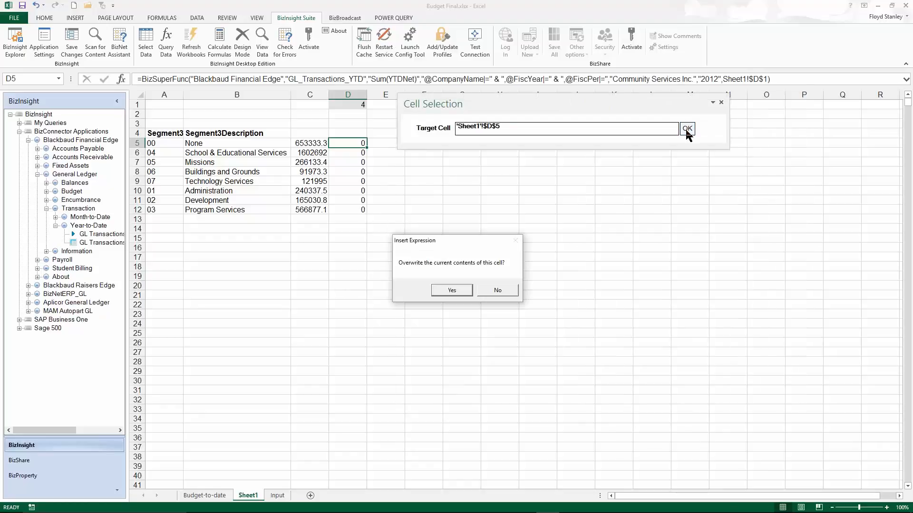
left_click(450, 291)
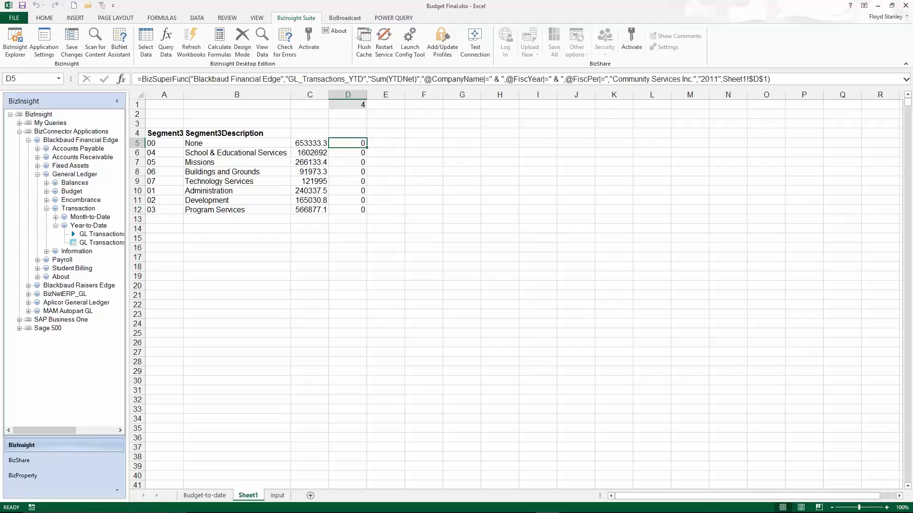
double_click(366, 148)
Set the fiscal year in D5's formula to 2013 and fill the formula down to D12.
left_click(351, 141)
left_click(717, 77)
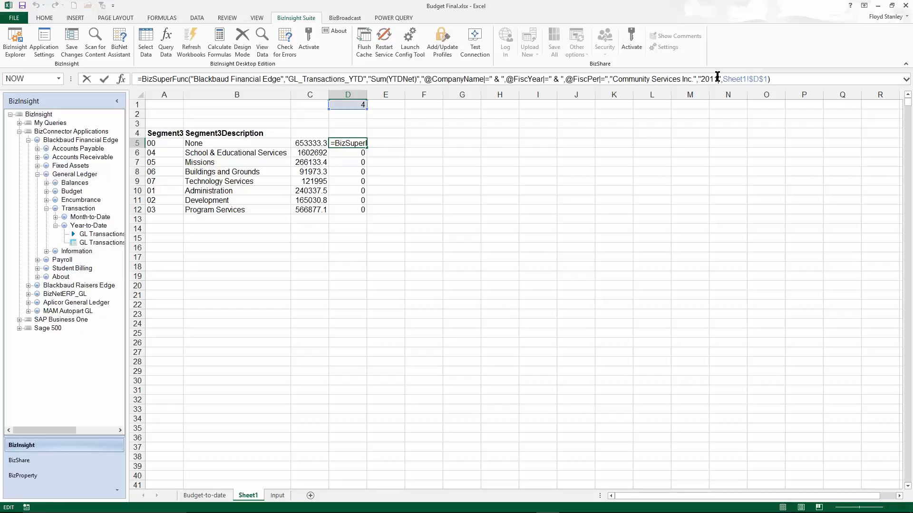
key("BackSpace")
type("3")
key("Return")
key("Return")
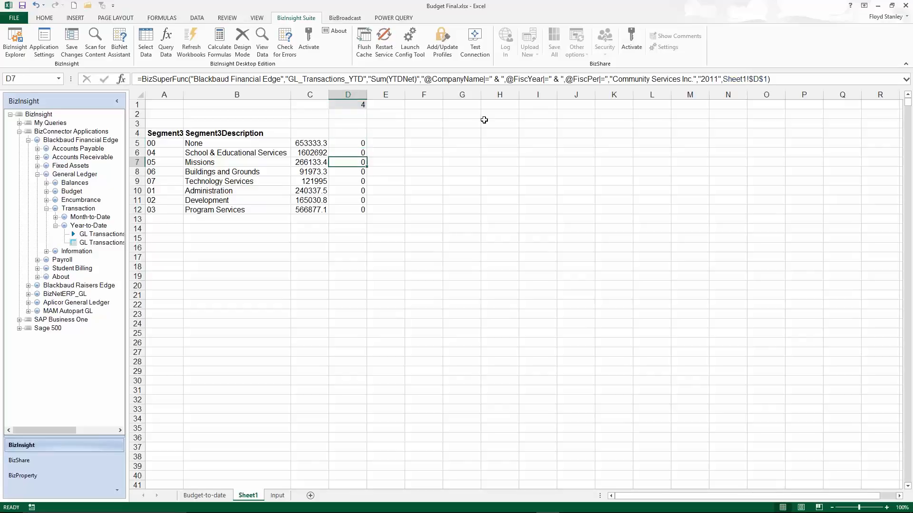
left_click(360, 143)
double_click(367, 147)
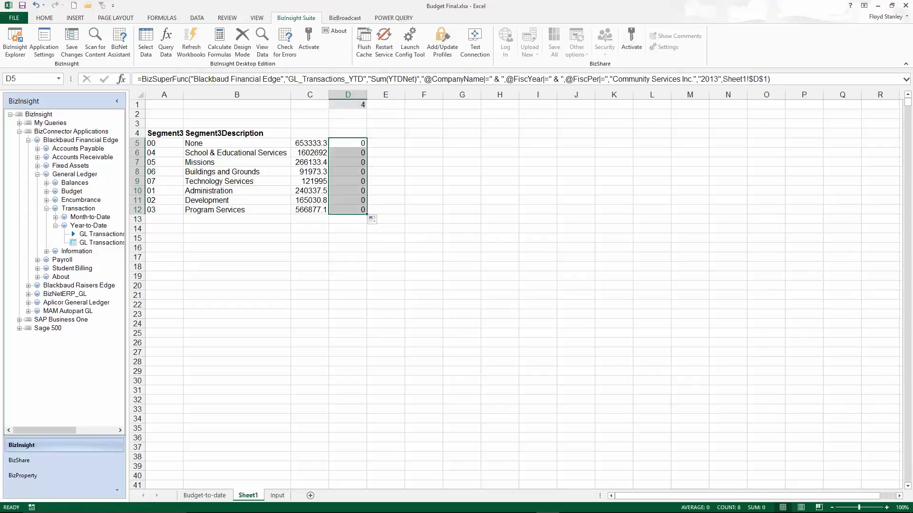
Flush the BizInsight cache, removing all cached data.
left_click(364, 41)
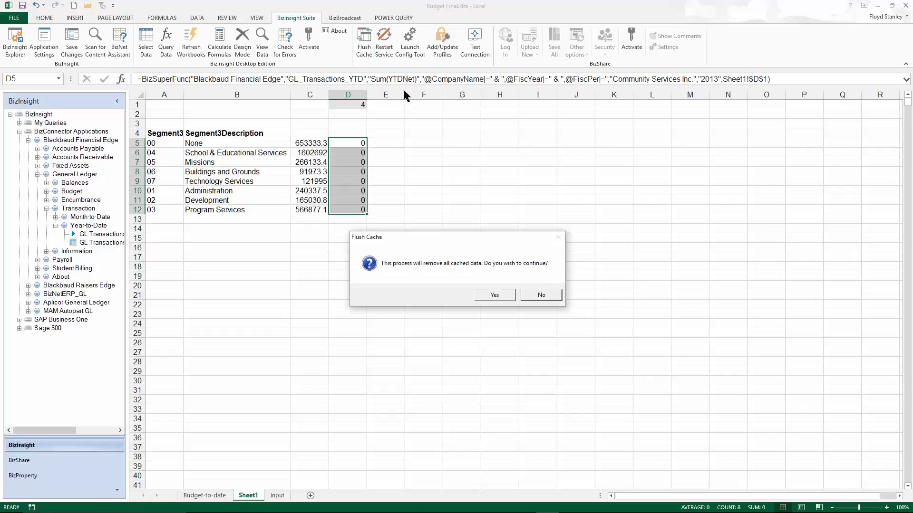
left_click(495, 294)
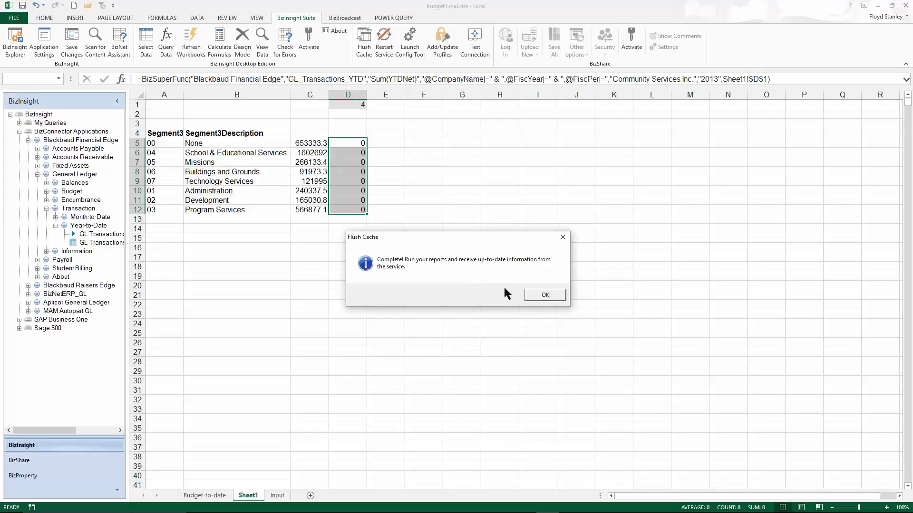
left_click(536, 296)
Set the fiscal year in D5's formula to 2011 and fill the formula down to D12.
left_click(353, 143)
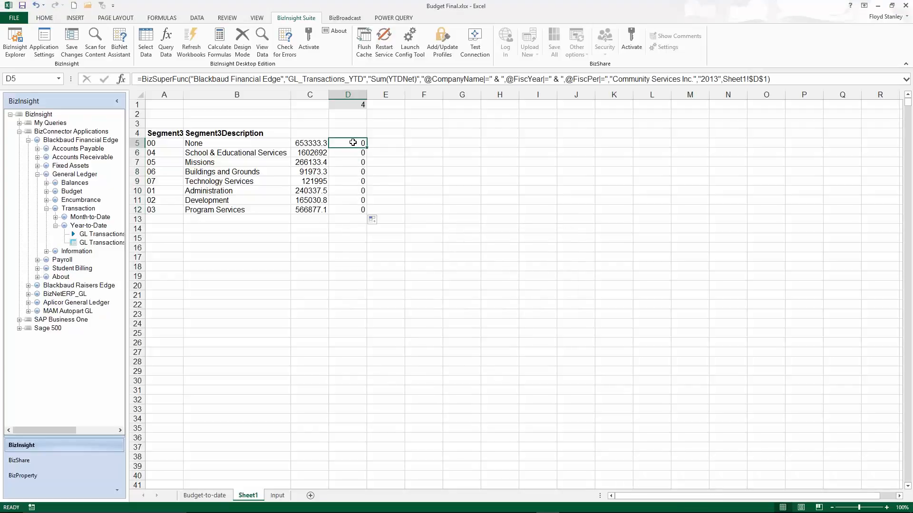
left_click(720, 79)
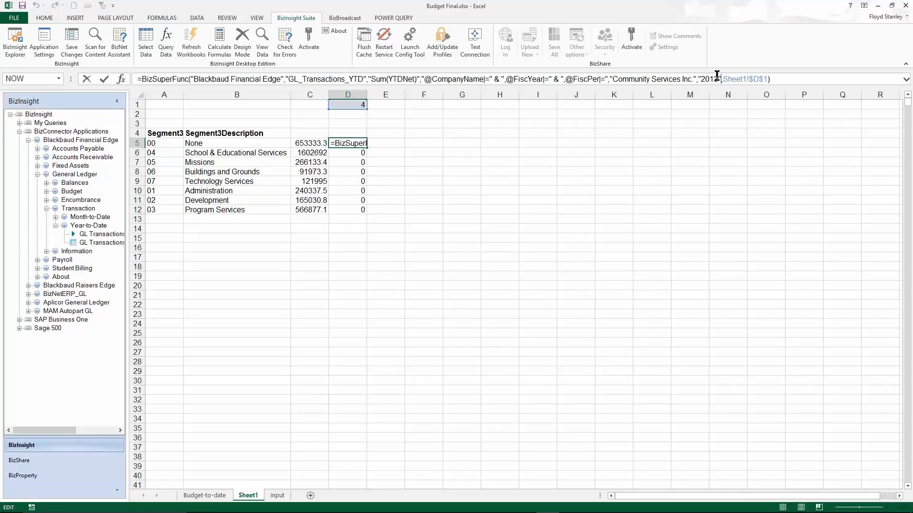
key("BackSpace")
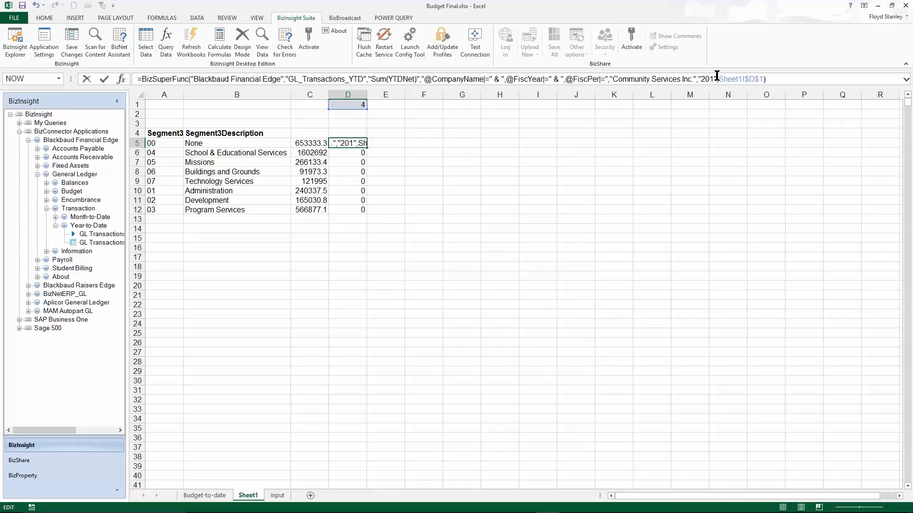
type("1")
key("Return")
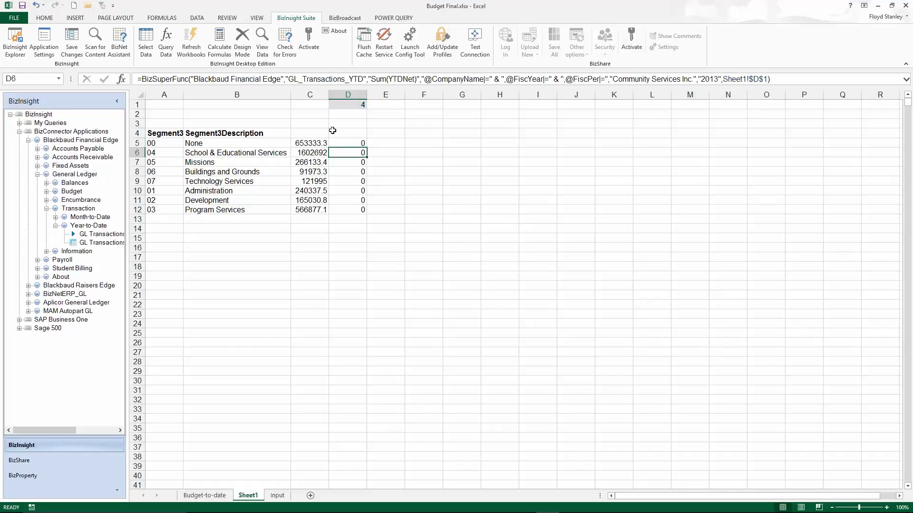
left_click(357, 141)
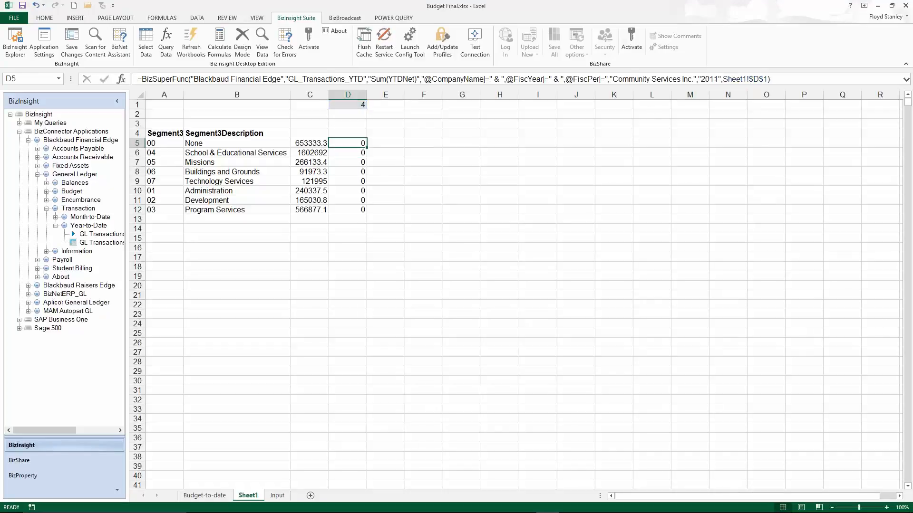
double_click(365, 148)
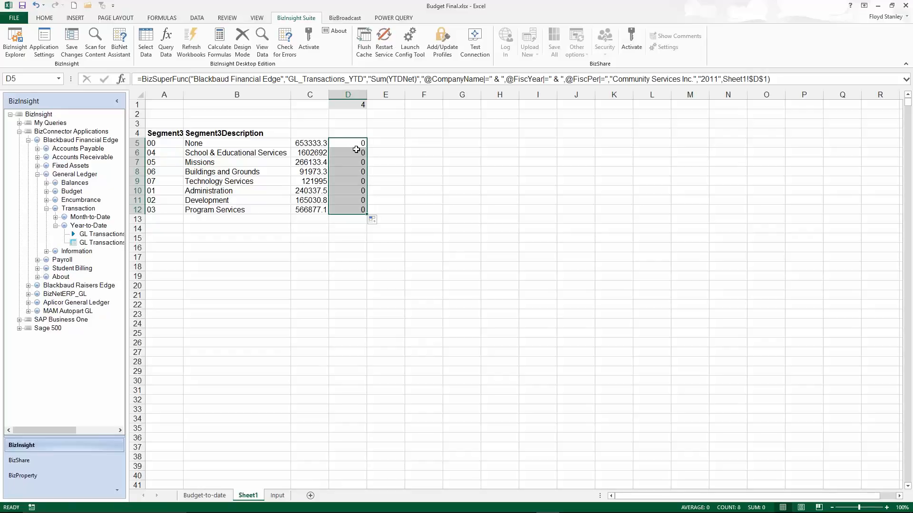
Add a Segment3 filter with the equals operator to D5's SuperFunction query.
left_click(166, 43)
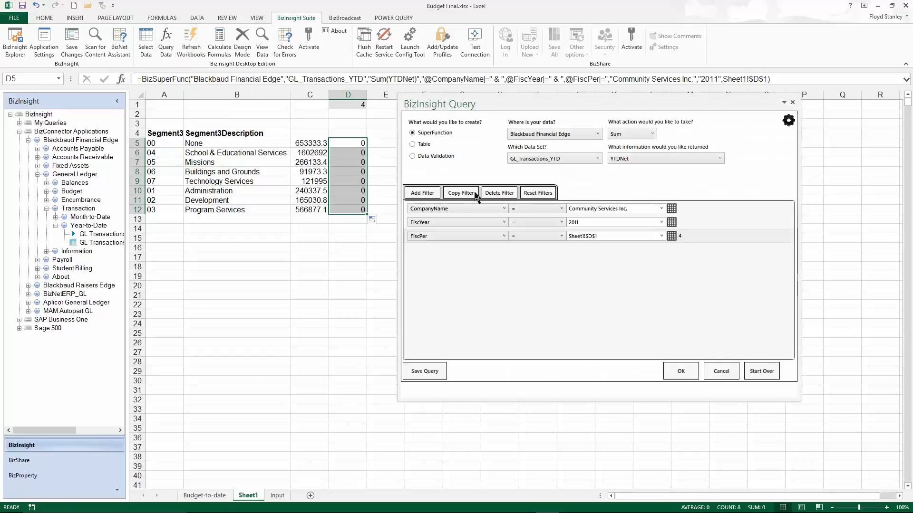
left_click(422, 192)
left_click(504, 250)
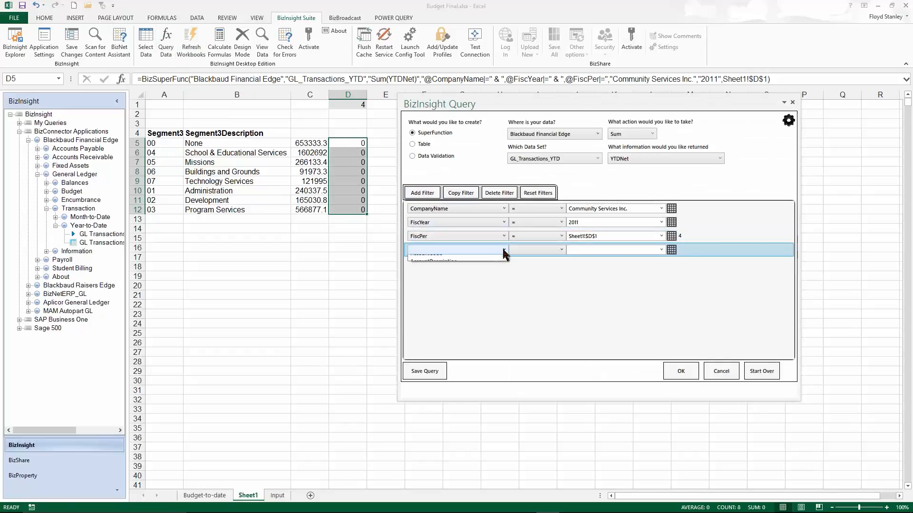
left_click_drag(506, 263, 507, 283)
left_click(453, 278)
left_click(546, 250)
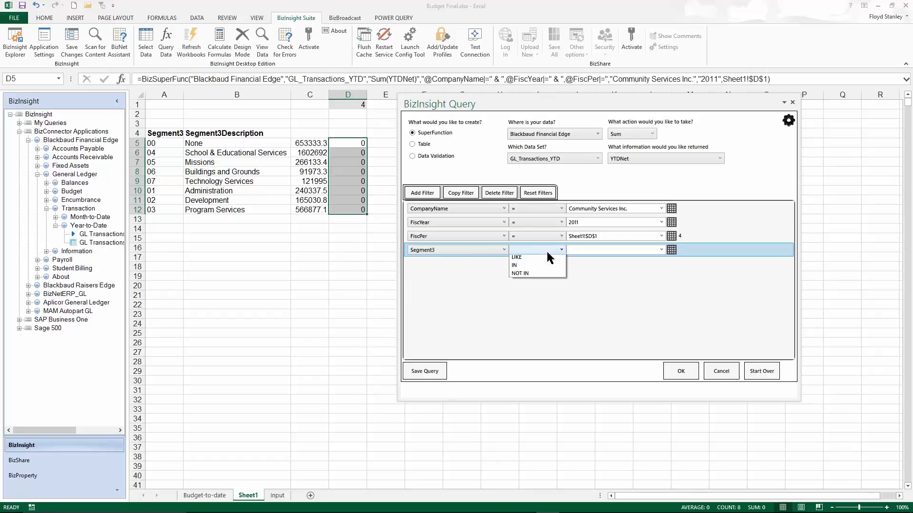
left_click(530, 262)
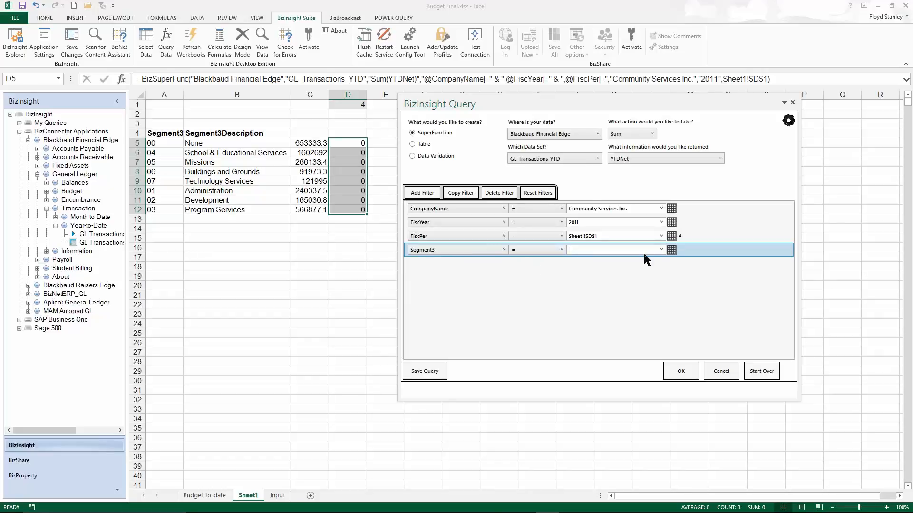
Link the Segment3 filter's value to cell $A5 on Sheet1, keeping the column absolute and the row relative.
left_click(673, 251)
left_click(165, 144)
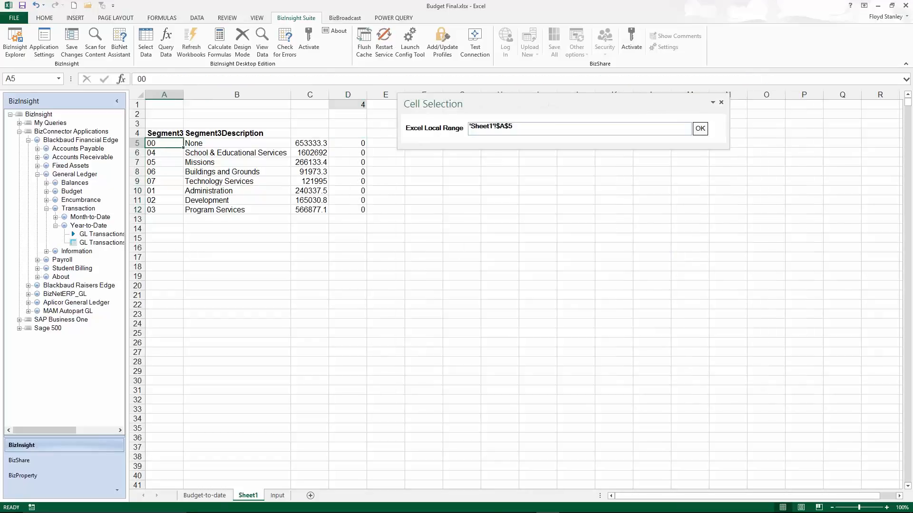
left_click(555, 131)
key("F4")
key("F4")
key("F4")
key("F4")
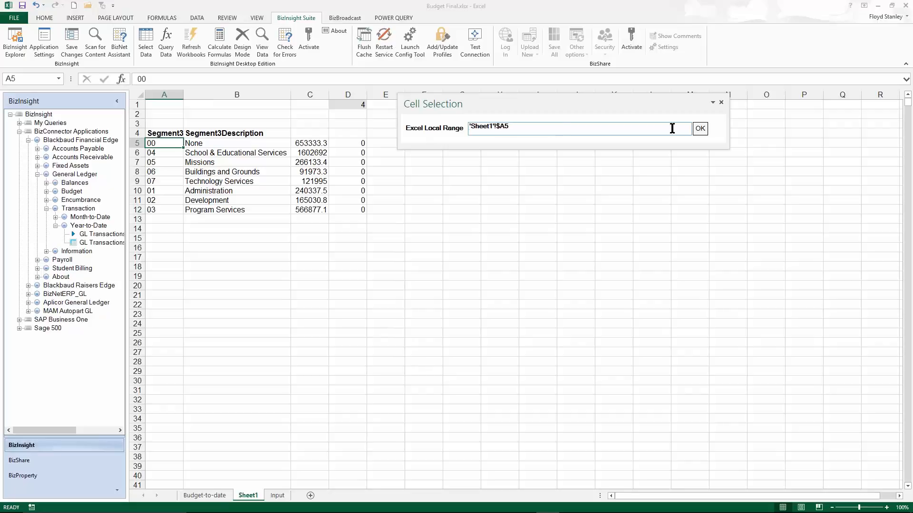
left_click(700, 128)
Overwrite the formula in D5 with the edited query and fill it down to D12.
left_click(691, 371)
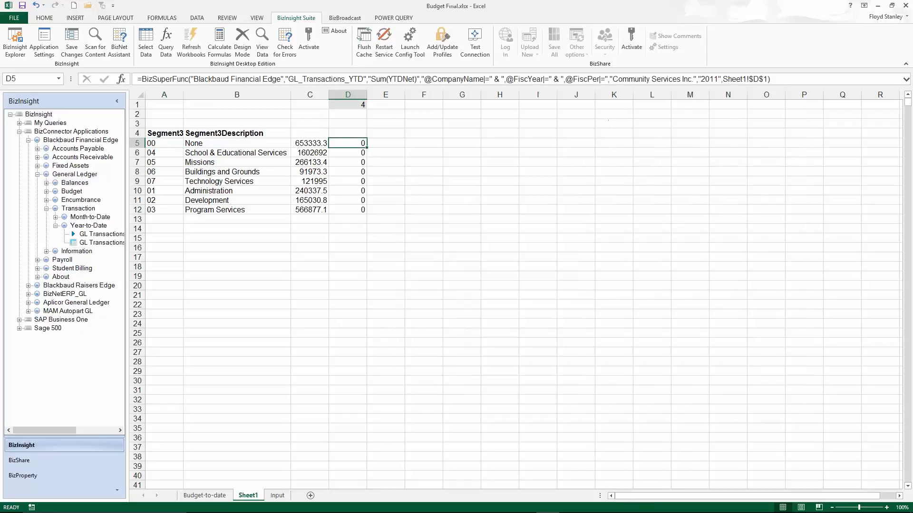
left_click(687, 128)
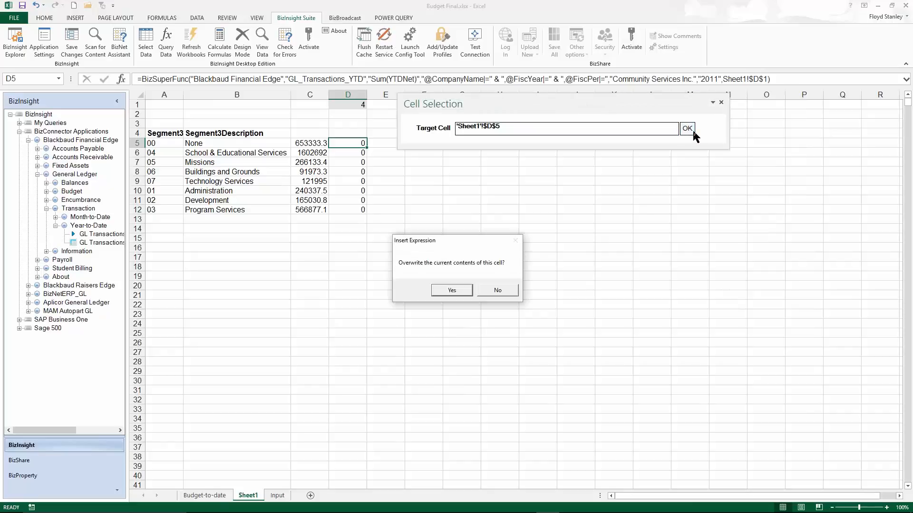
left_click(460, 292)
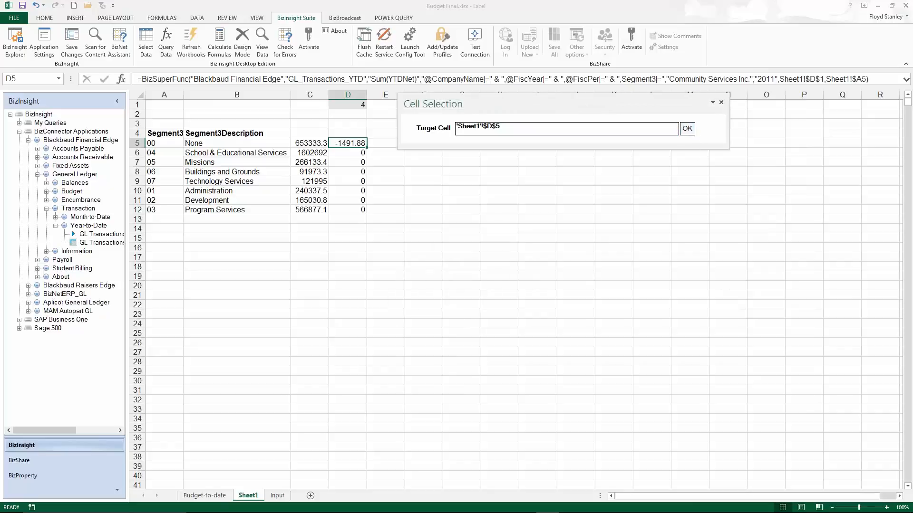
double_click(370, 147)
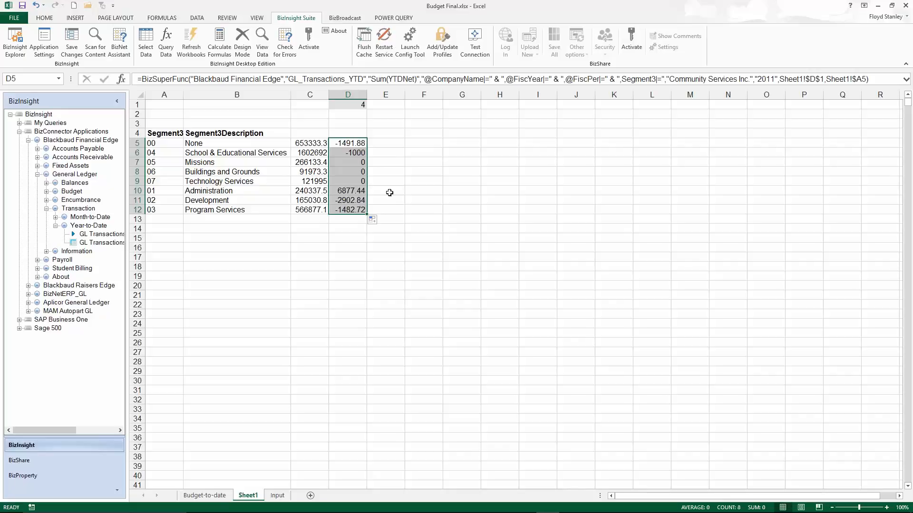
Review cells C5 and D5, the fiscal period in D1 and the FiscPer list on the Input sheet.
left_click(312, 142)
left_click(349, 143)
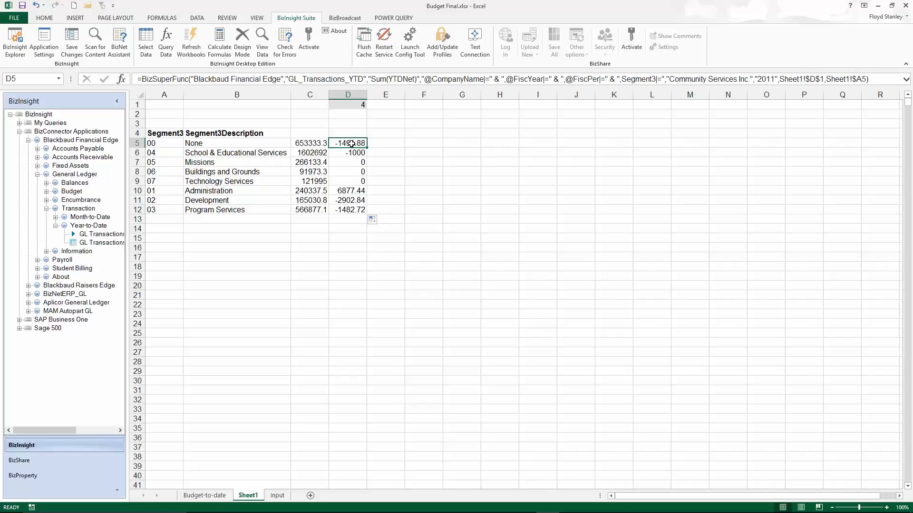
left_click(358, 105)
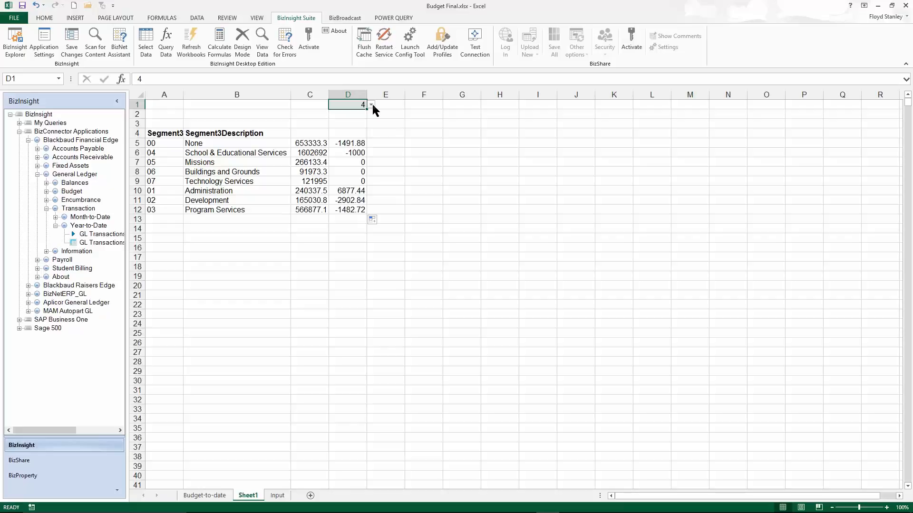
left_click(284, 495)
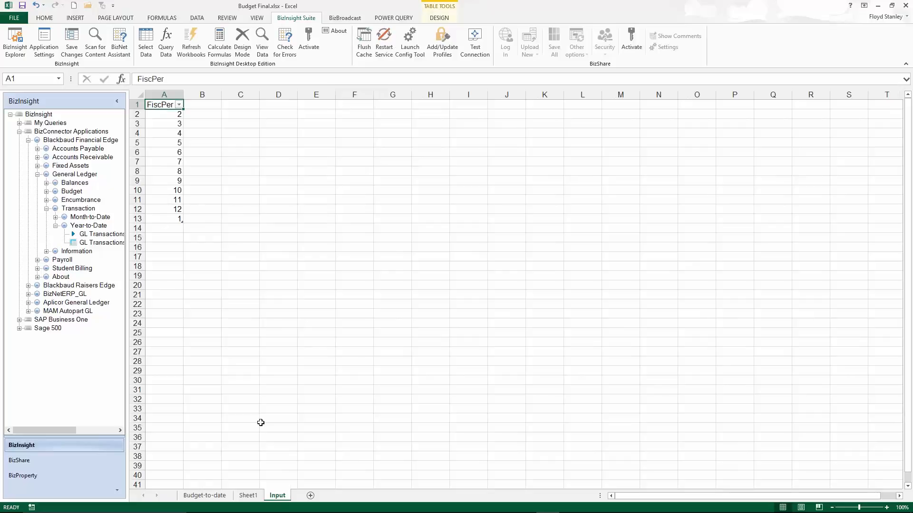
left_click(248, 495)
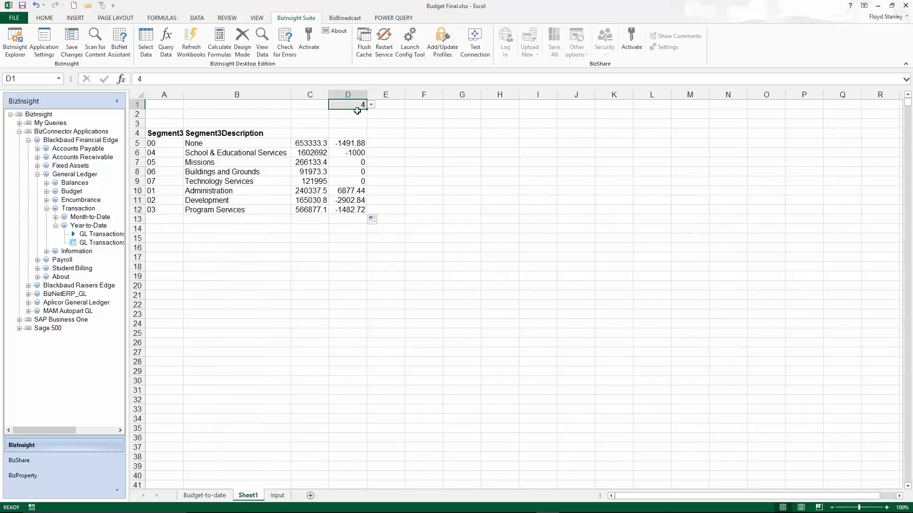
Inspect the BizInsight query behind the Segment3 table at A4 and close it without changes.
left_click(173, 137)
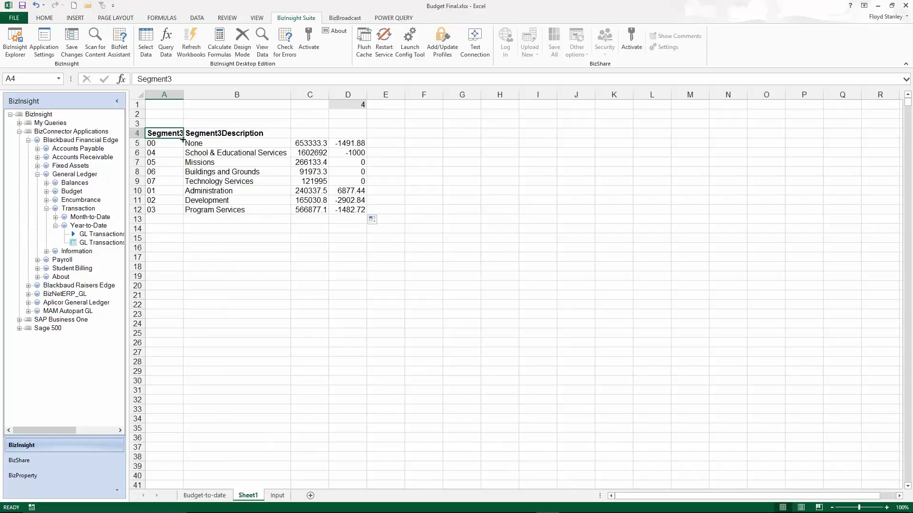
right_click(152, 133)
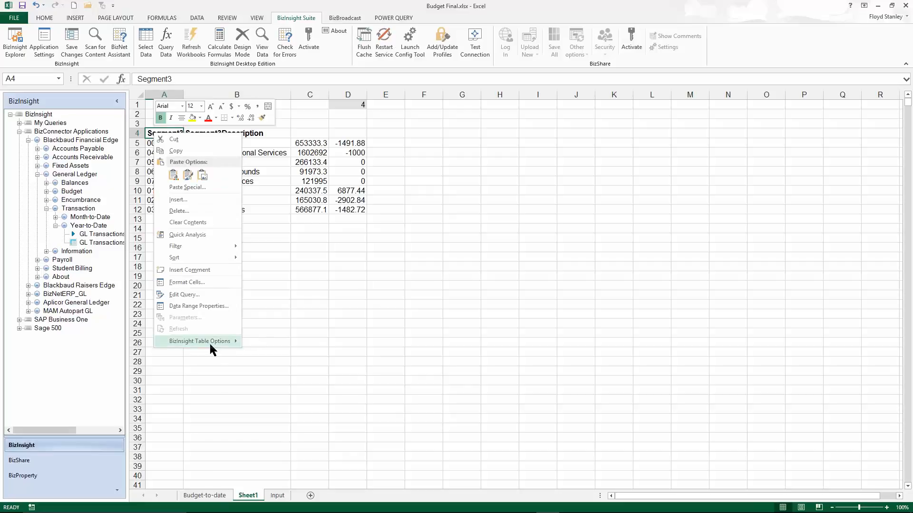
mouse_move(209, 341)
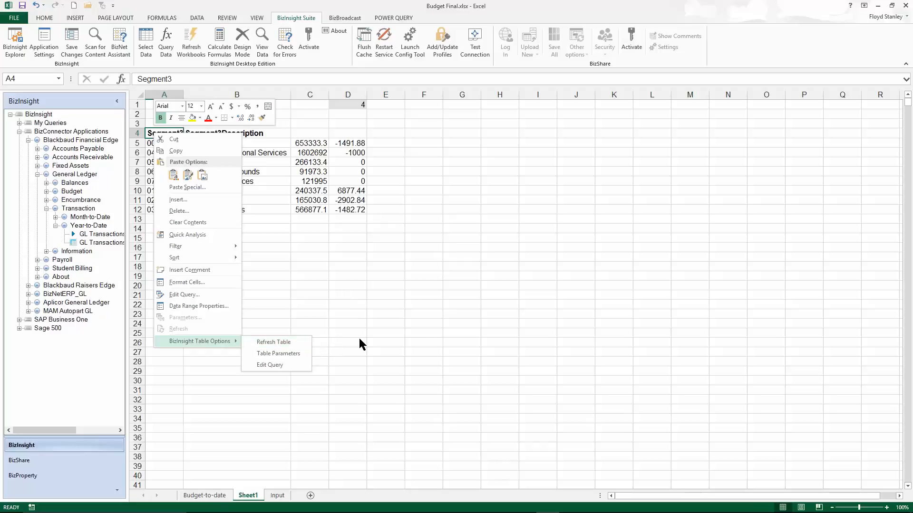
left_click(269, 364)
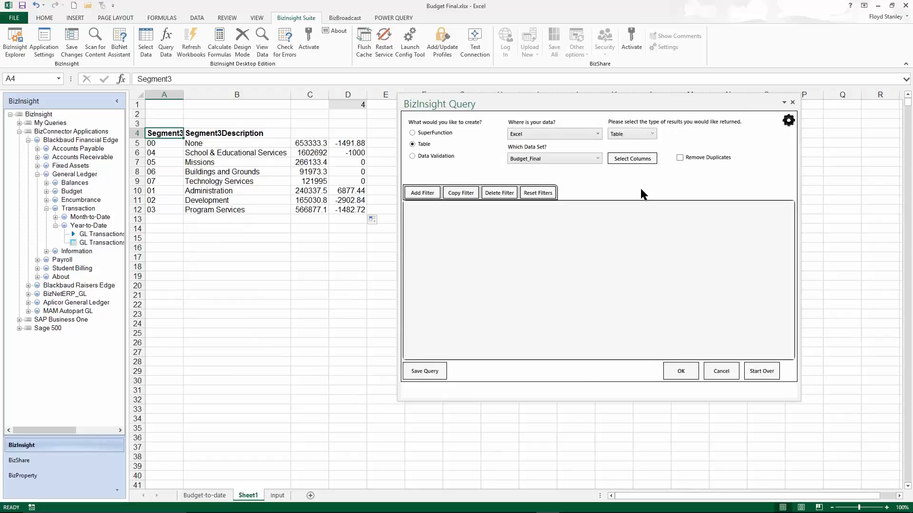
left_click(721, 371)
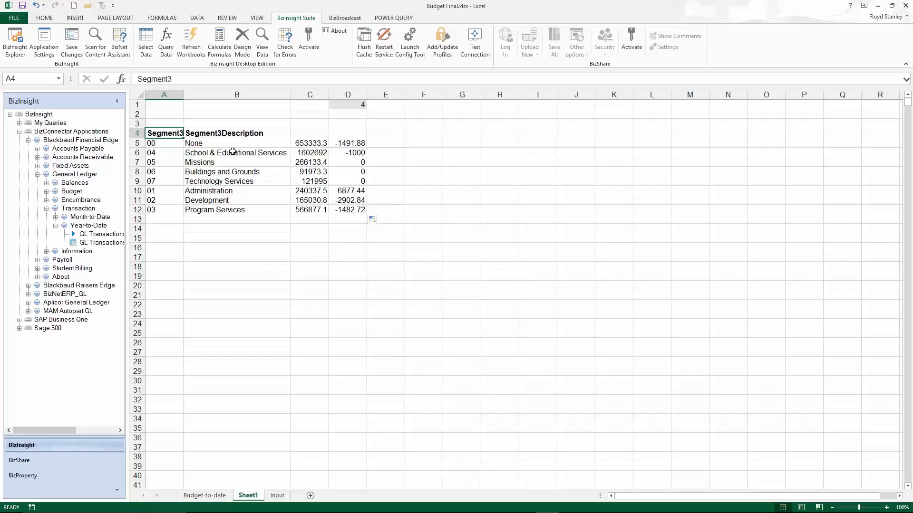
Create a new blank workbook and expand the BizInsight explorer in it.
left_click(11, 19)
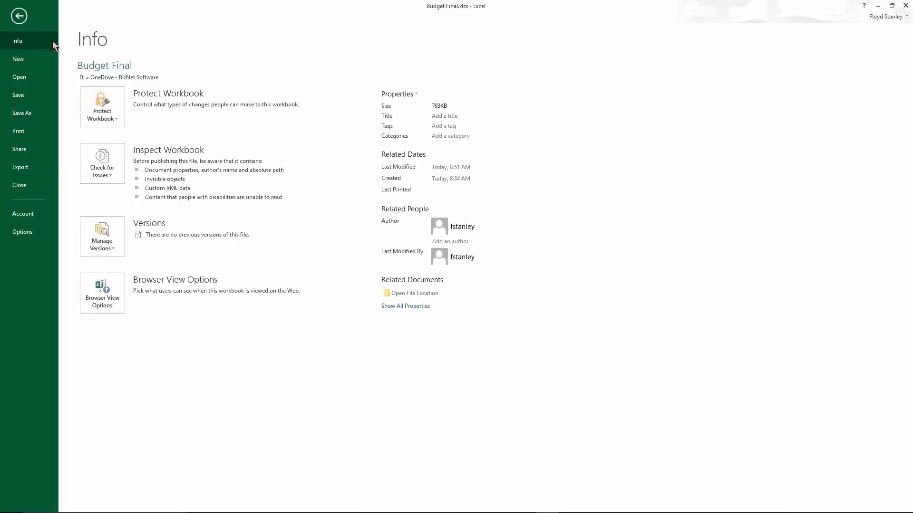
left_click(22, 60)
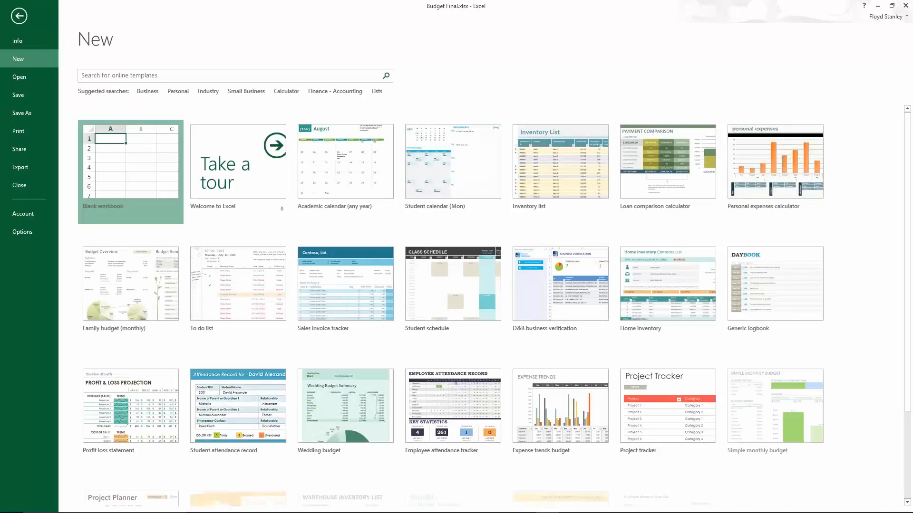
left_click(129, 162)
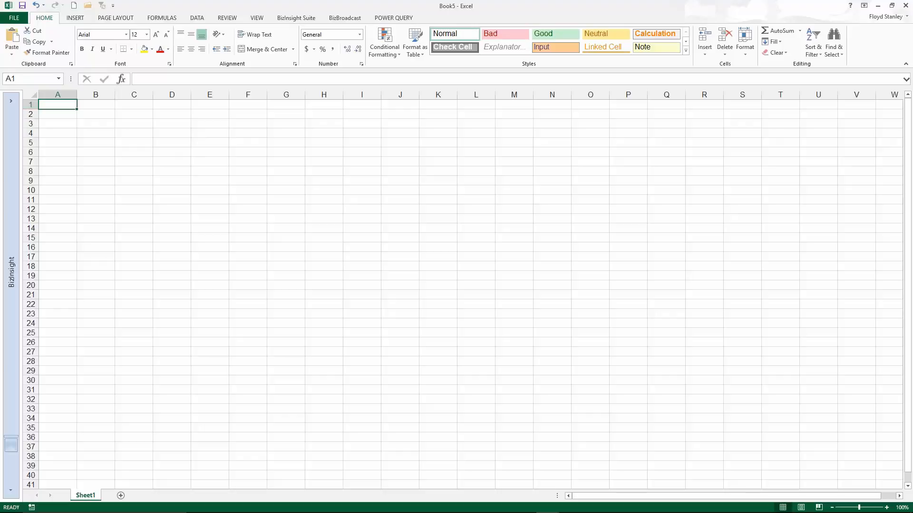
left_click(11, 101)
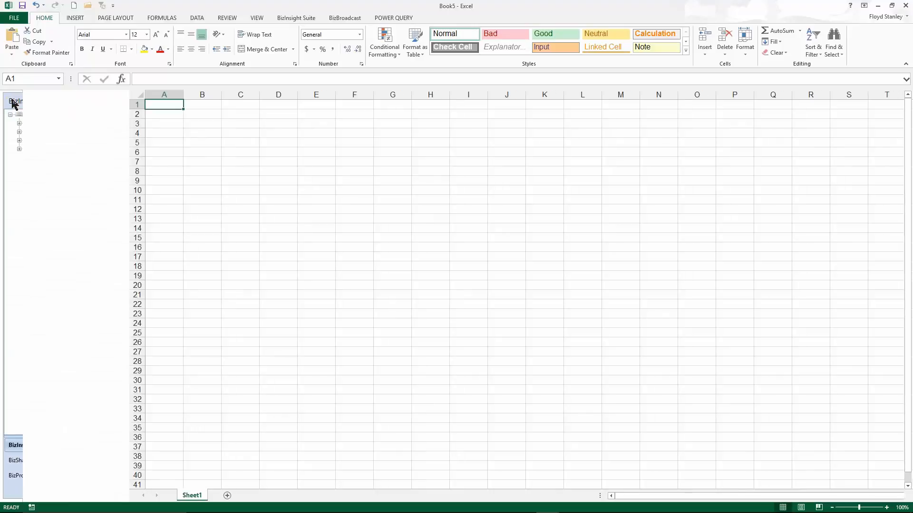
Examine the Sage 500 modules in the BizInsight tree, including the contents of About.
left_click(19, 149)
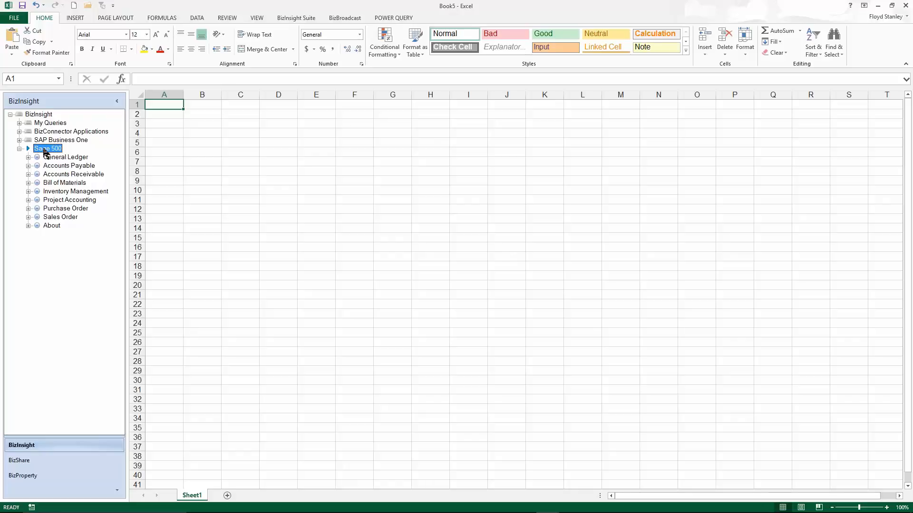
left_click(74, 166)
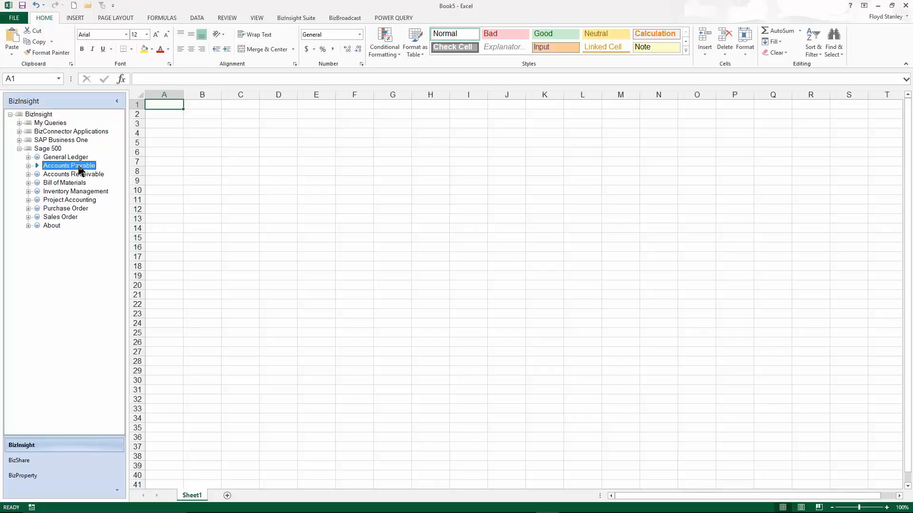
left_click(82, 175)
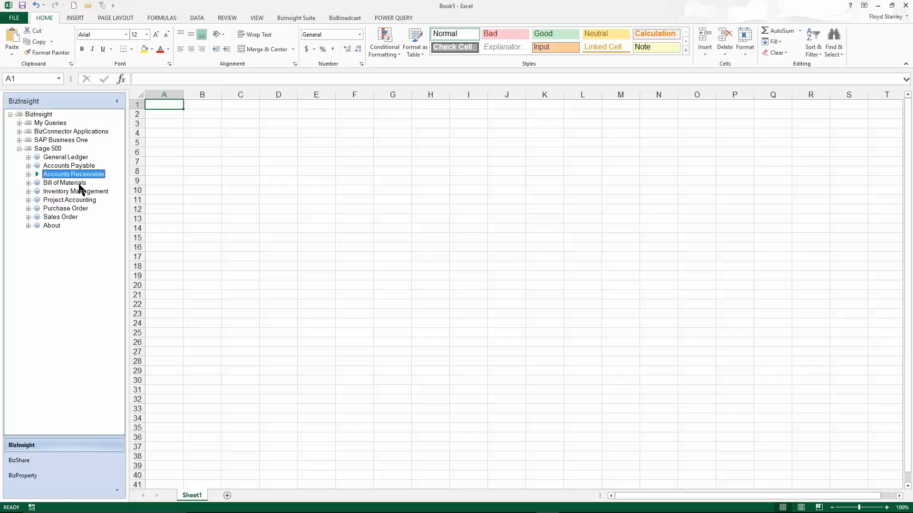
left_click(82, 184)
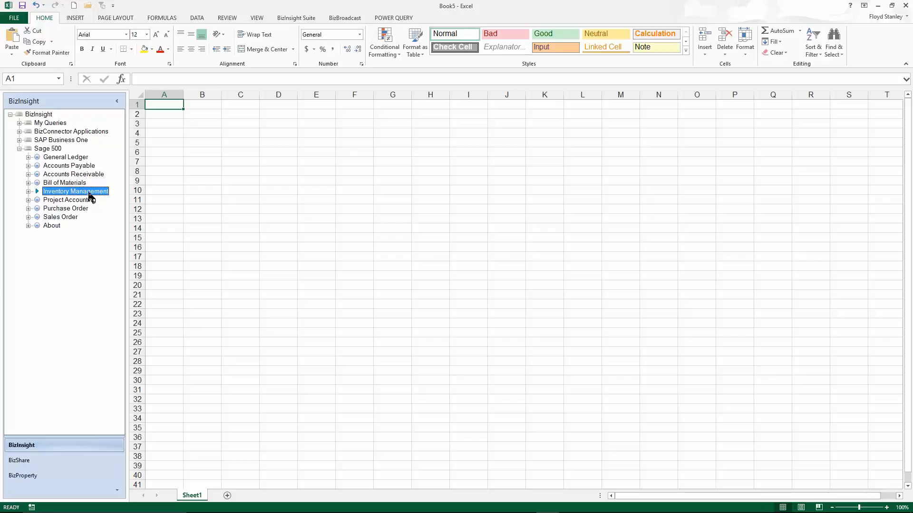
left_click(87, 202)
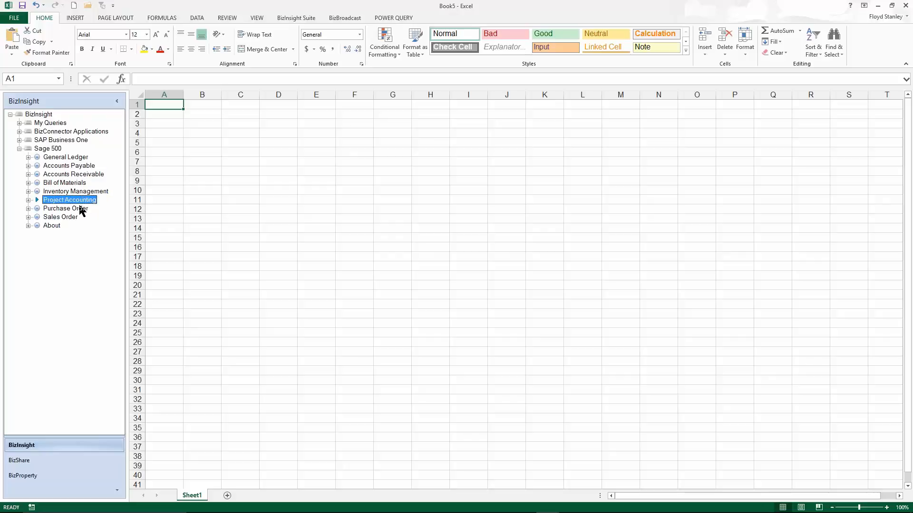
left_click(81, 209)
left_click(47, 226)
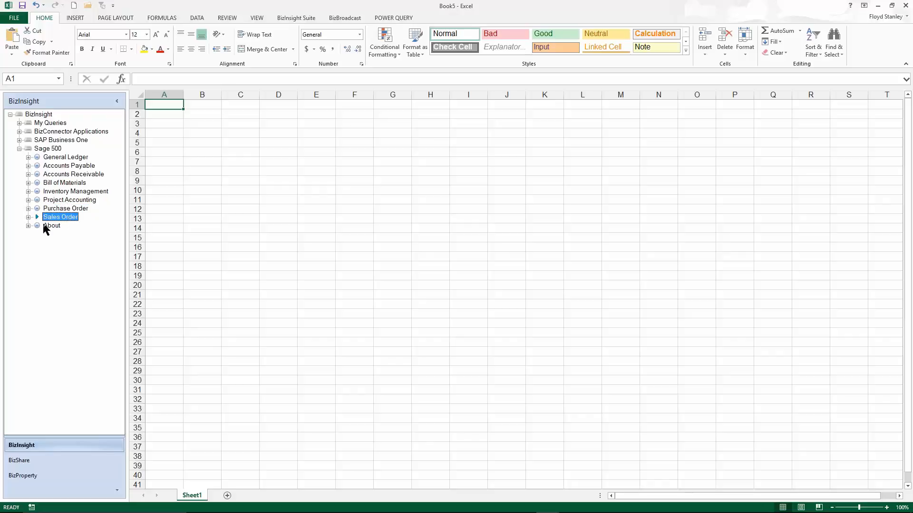
left_click(28, 226)
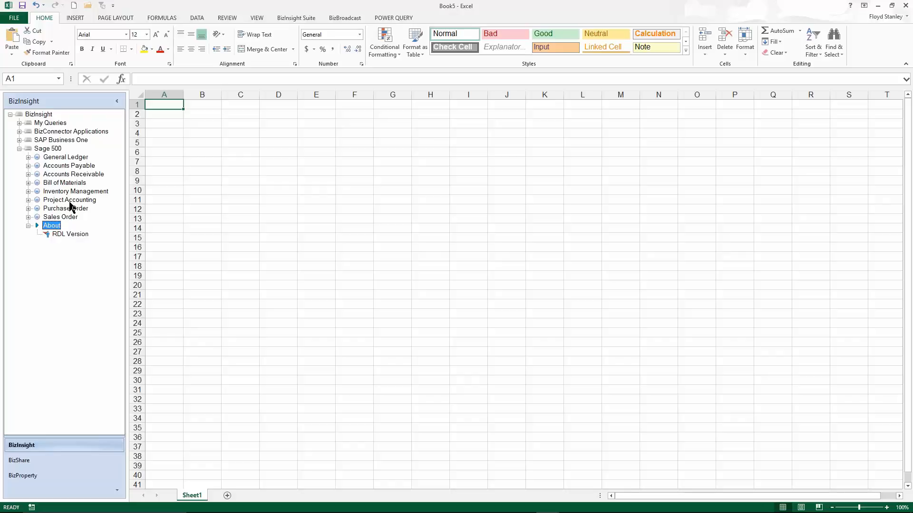
Start a BizInsight table query in A1 from Customer Invoice Detail Inv Date under Sage 500 Accounts Receivable, with the explorer pane widened.
left_click(29, 174)
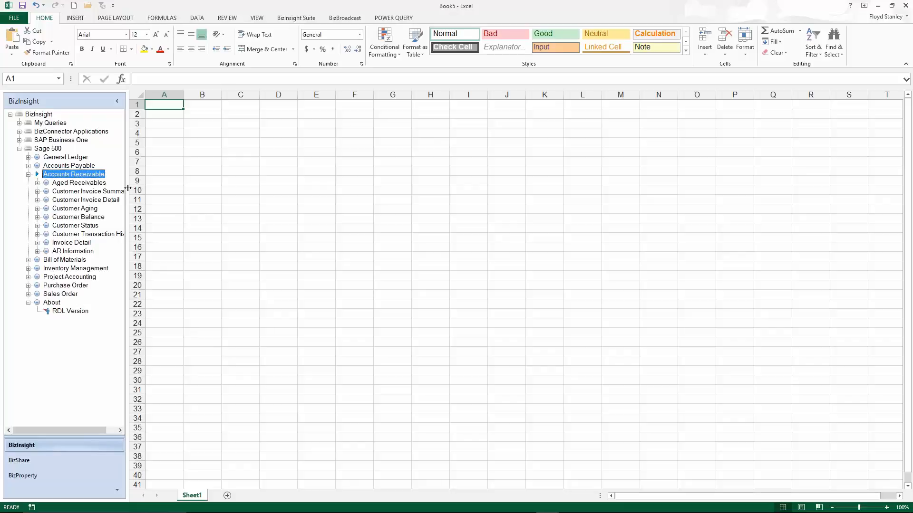
left_click_drag(129, 190, 218, 183)
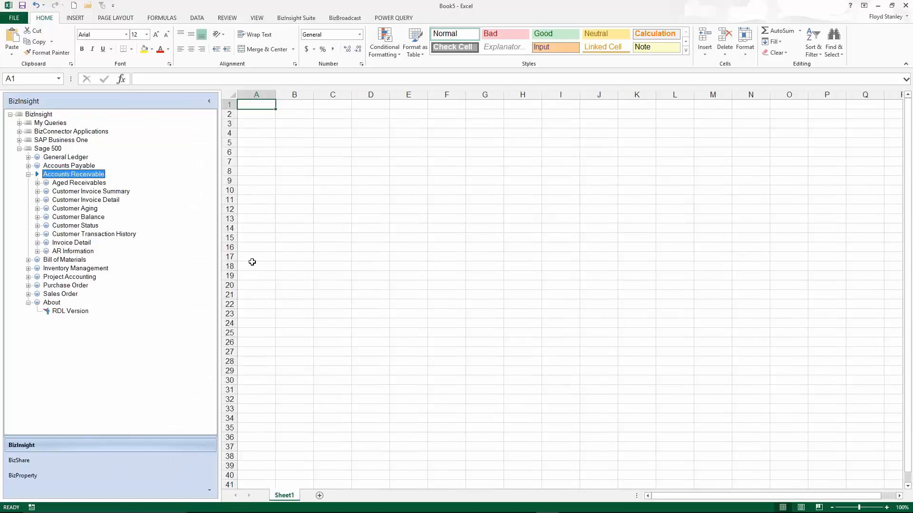
left_click(38, 200)
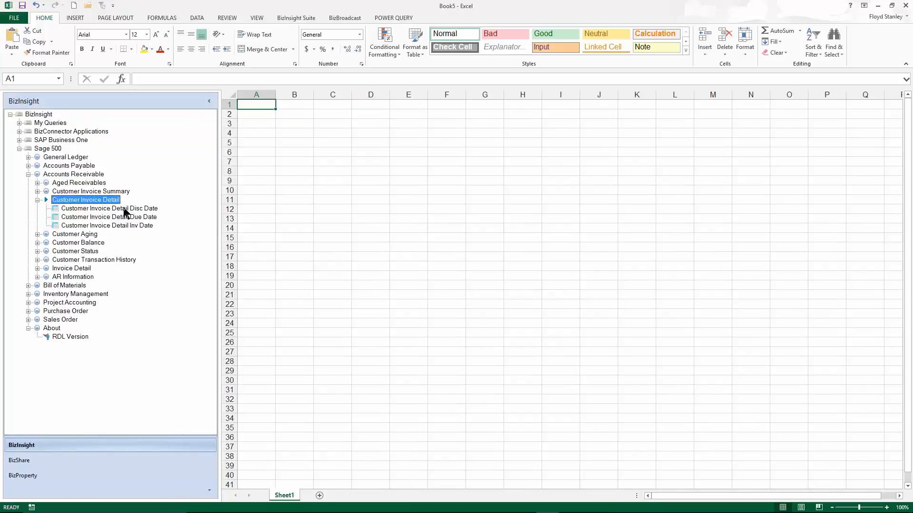
left_click(86, 226)
left_click_drag(84, 229, 256, 106)
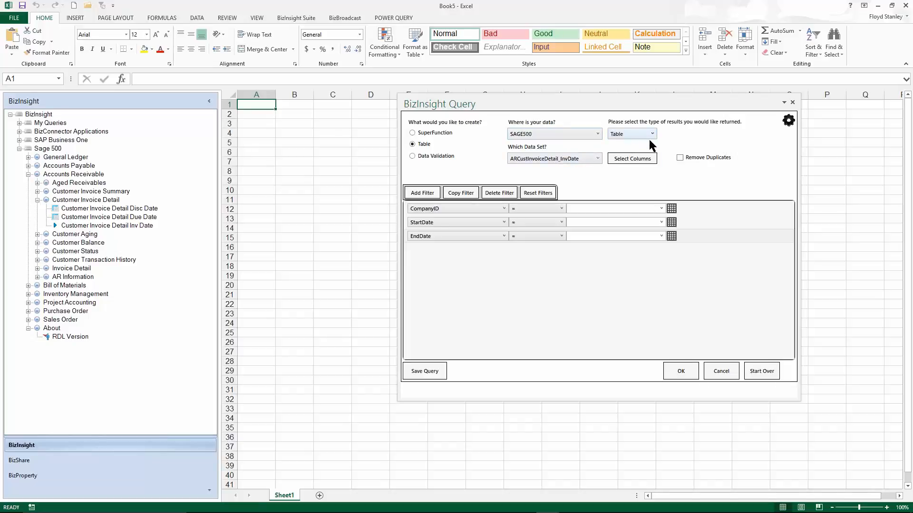
Review the columns available for the invoice detail query and accept the selection with all columns included.
left_click(635, 160)
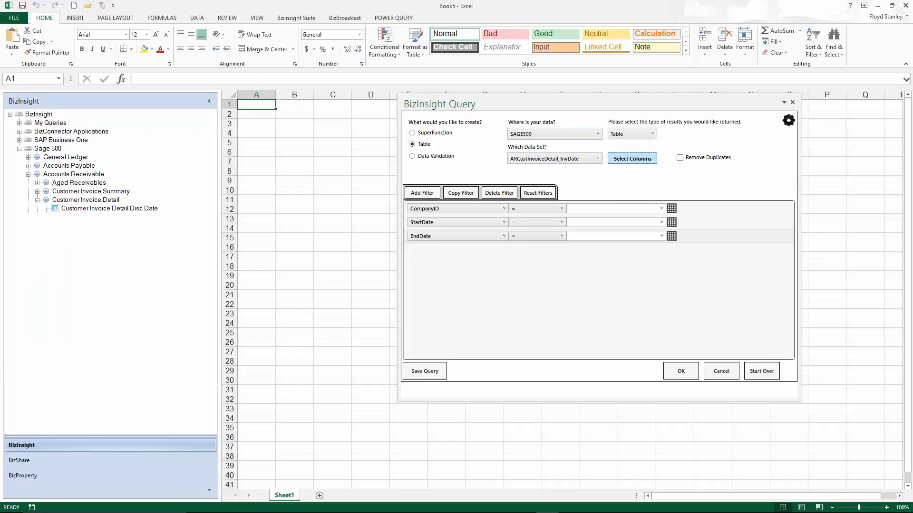
left_click_drag(544, 135, 541, 199)
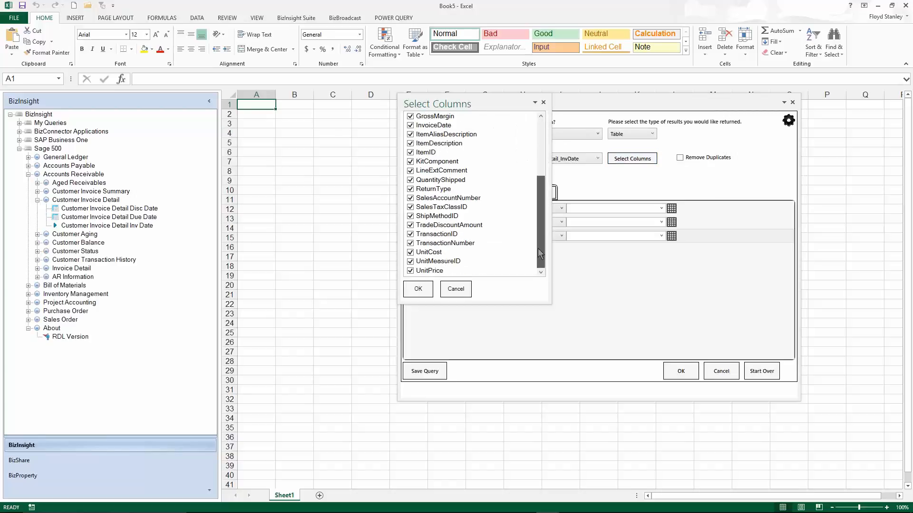
left_click_drag(538, 248, 538, 193)
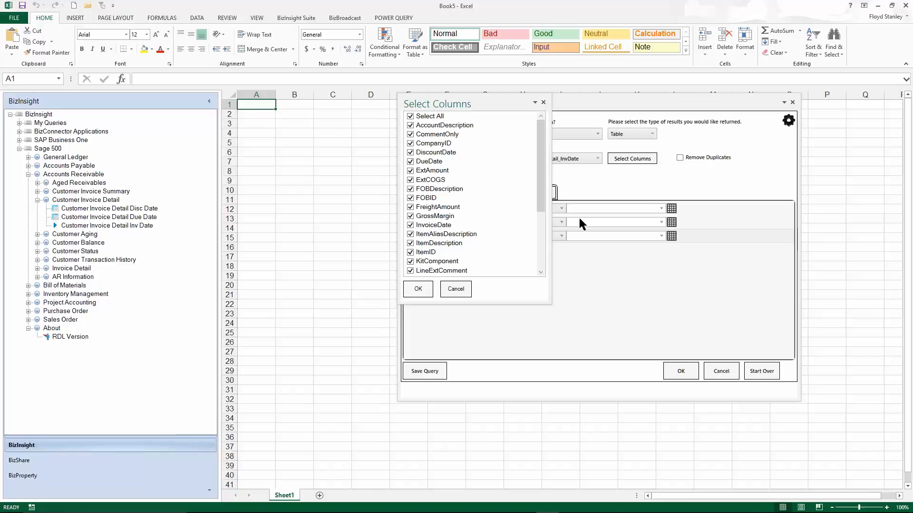
left_click(417, 289)
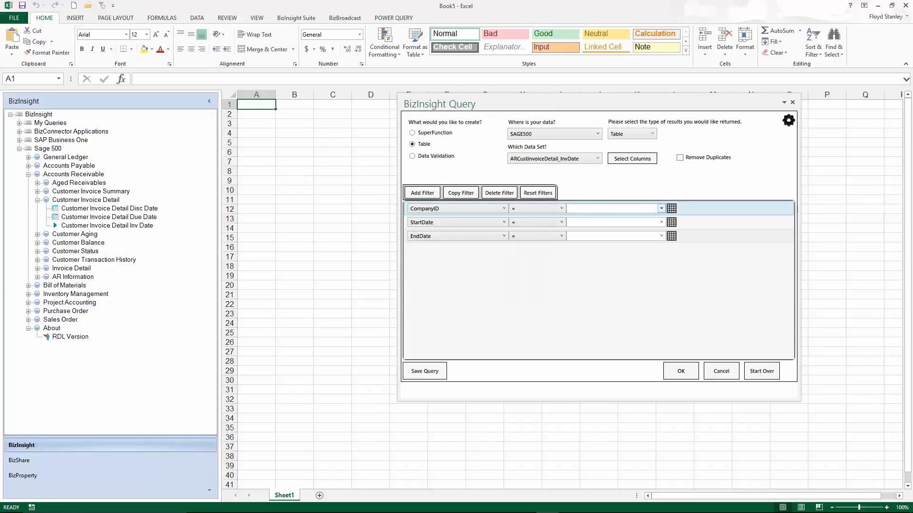
Set the query's CompanyID filter to SOA and its StartDate filter to 1/1/2012.
left_click(661, 209)
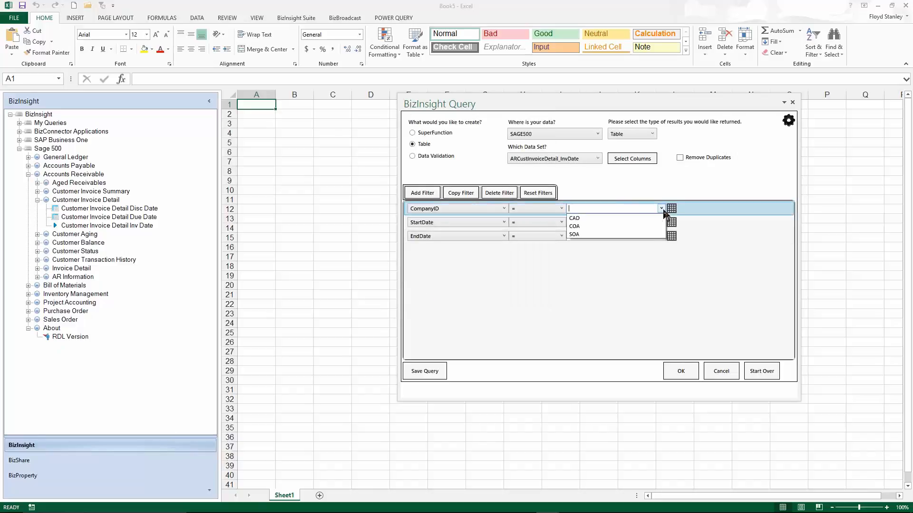
left_click(591, 235)
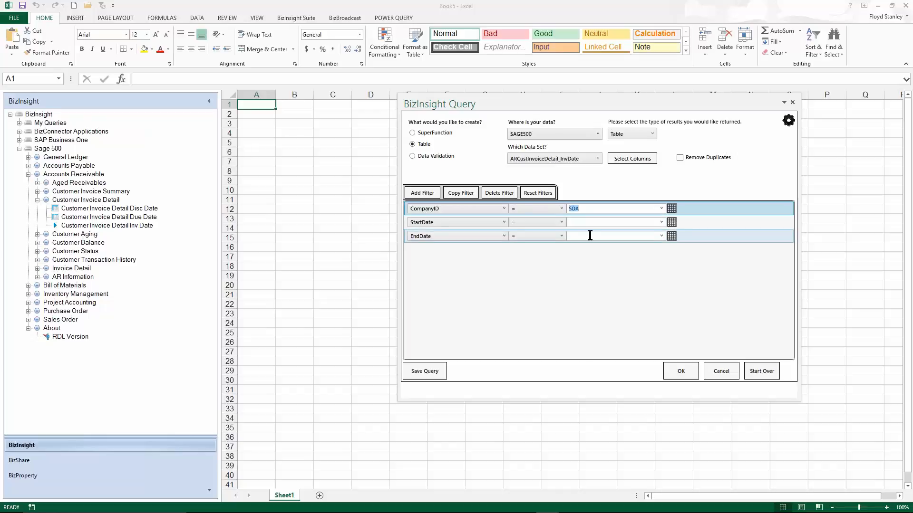
left_click(661, 223)
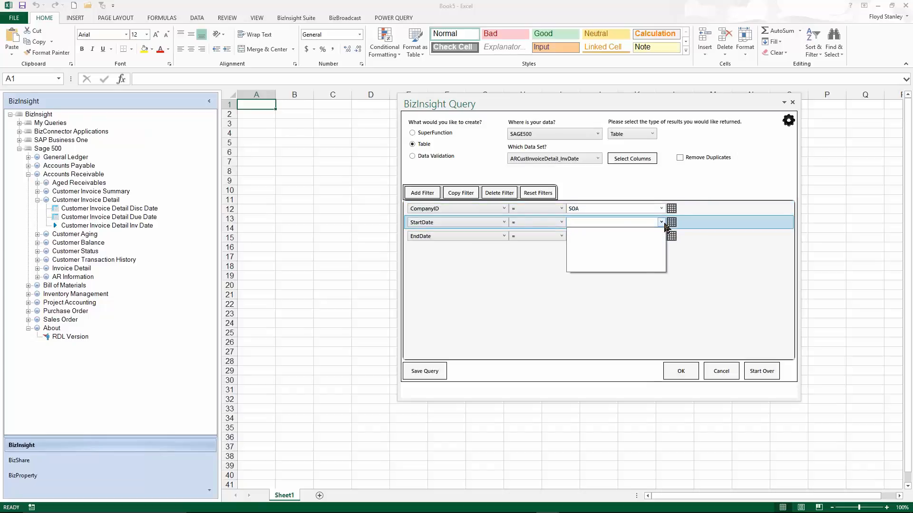
left_click(622, 224)
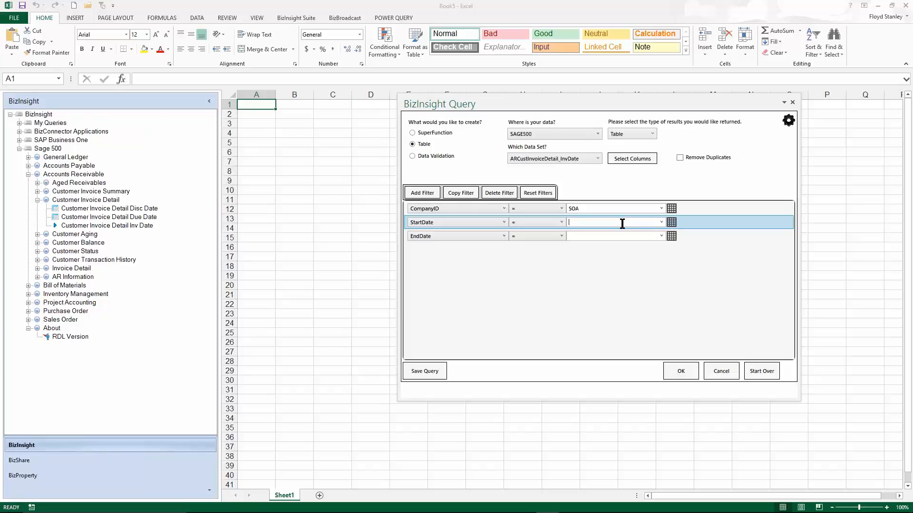
type("1/1/2012")
Set the EndDate filter to 12/31/2015 and load the invoice detail table into the sheet.
left_click(589, 235)
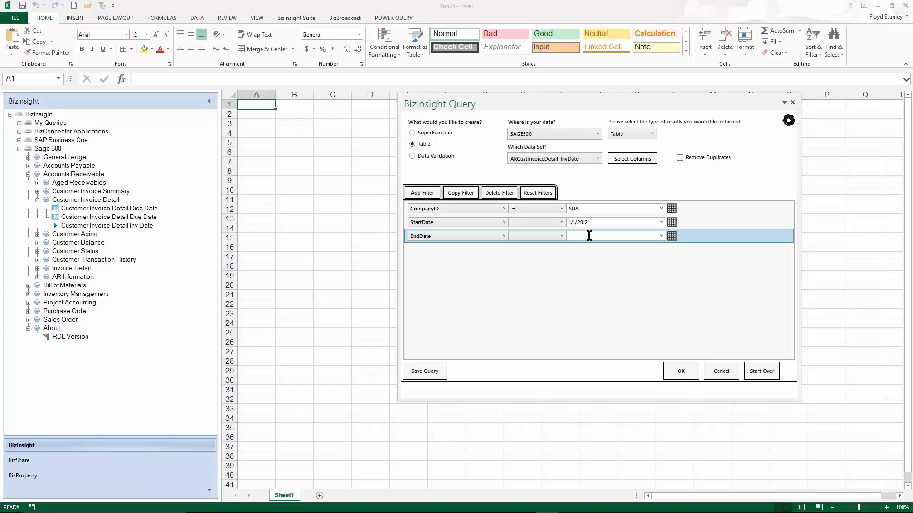
type("12/31/2015")
left_click(678, 373)
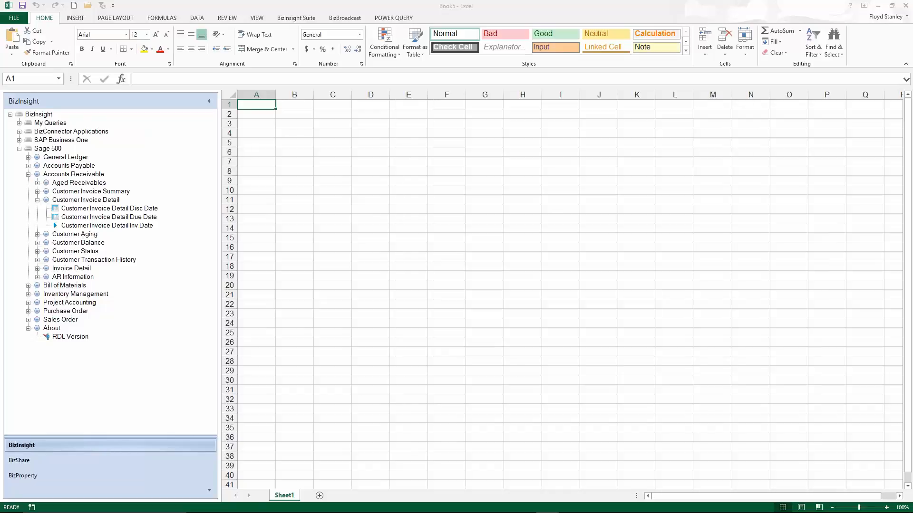
left_click(699, 128)
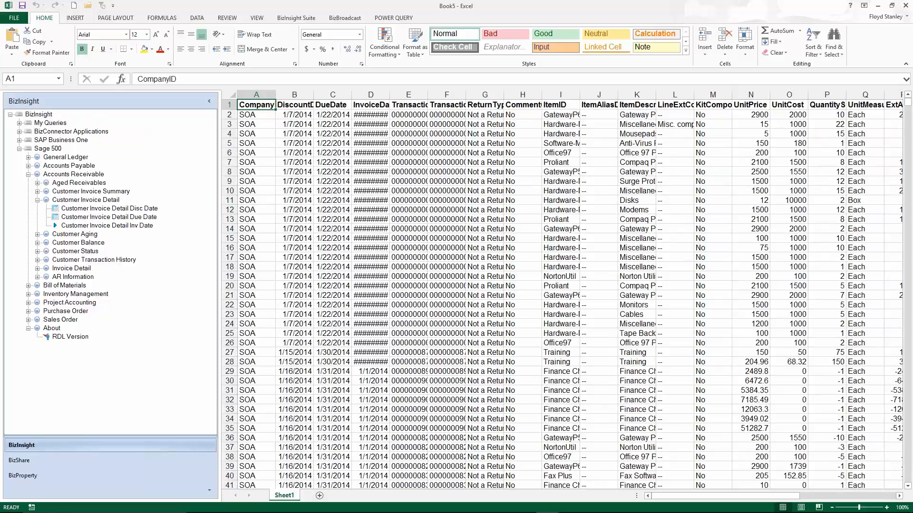
Inspect the cached Service Data sets in View Data, widening the Name column to read the data set names, and close the viewer.
left_click(292, 19)
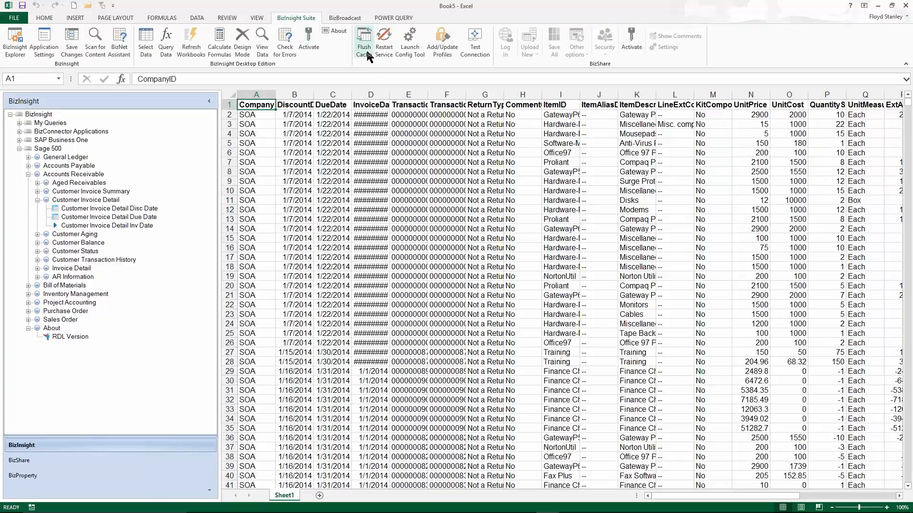
left_click(442, 45)
left_click(265, 47)
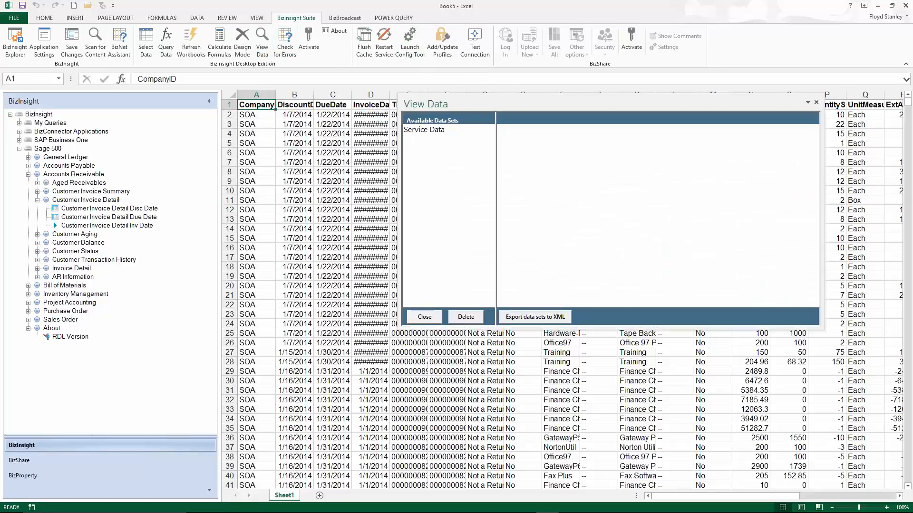
left_click(426, 130)
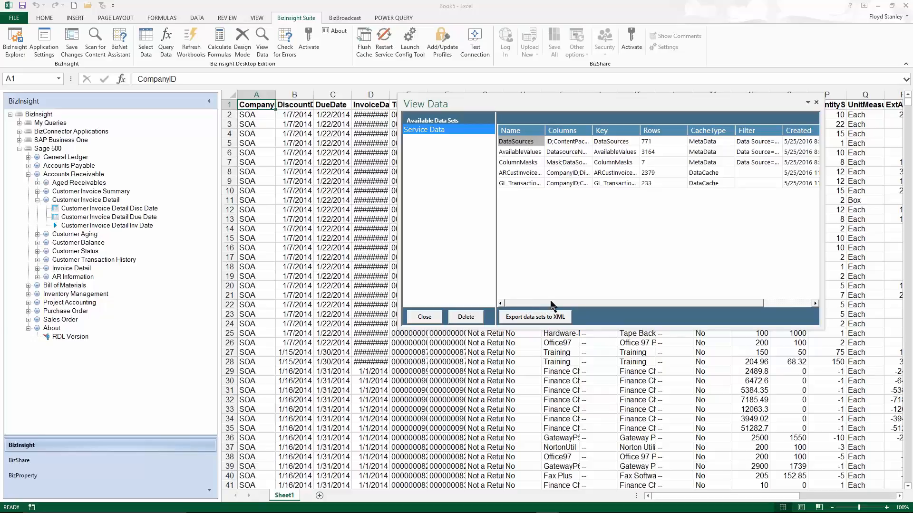
mouse_move(560, 304)
left_mouse_down()
mouse_move(580, 307)
mouse_move(547, 304)
left_mouse_up()
left_click_drag(545, 130, 622, 133)
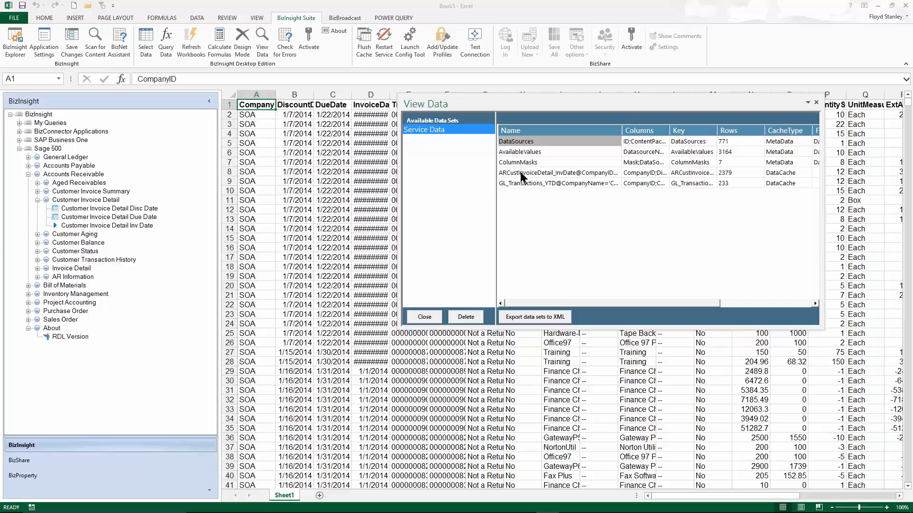
left_click(425, 317)
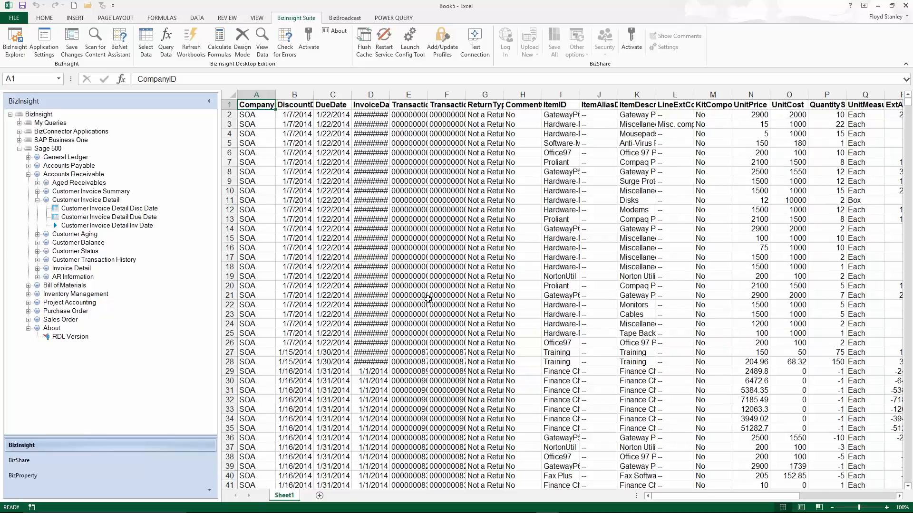
Look at the BizInsight table options offered for cell B4 and dismiss them without choosing any.
right_click(308, 135)
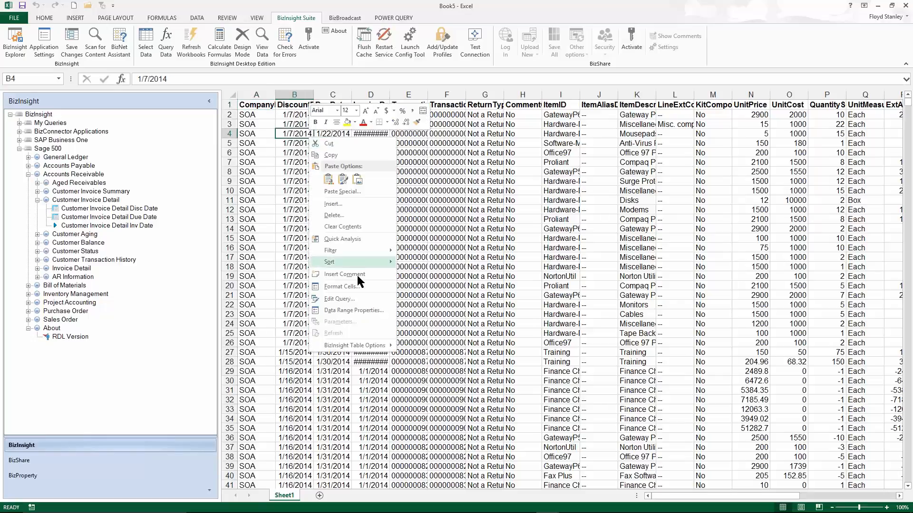
mouse_move(364, 346)
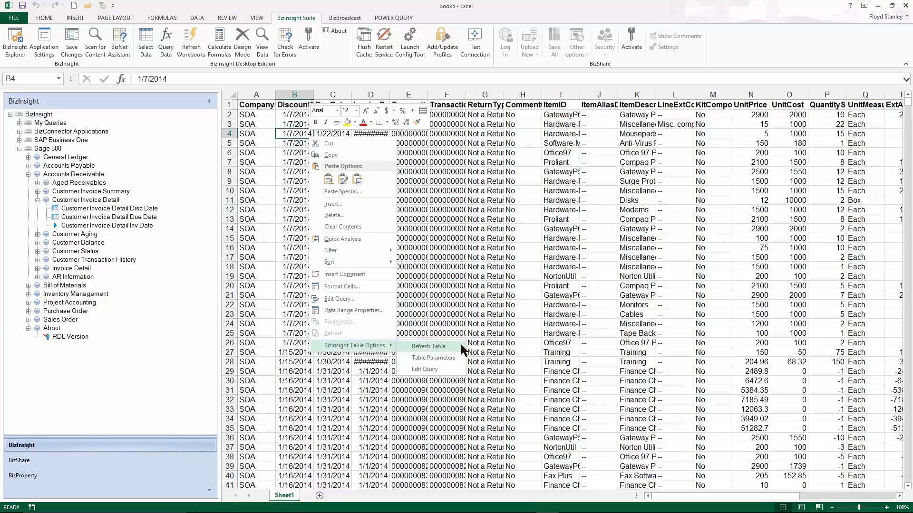
left_click(436, 181)
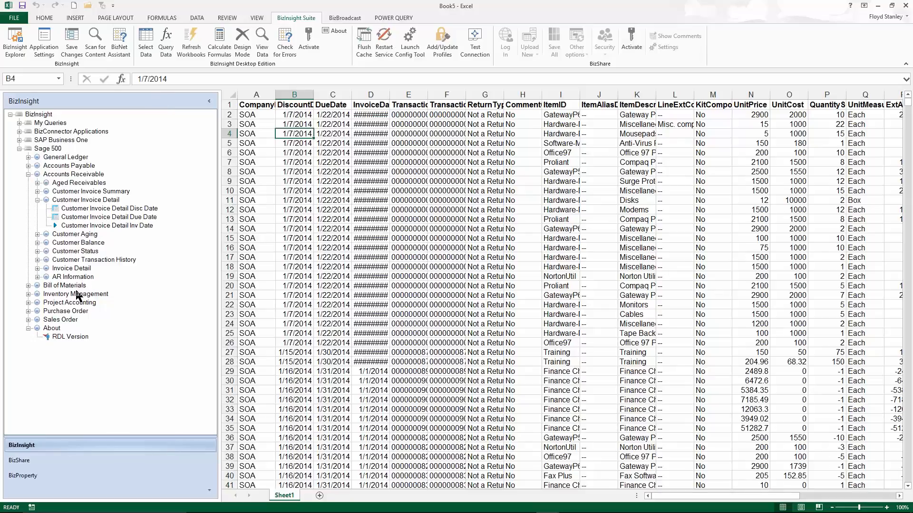
Expand BizConnector Applications and My Queries in the BizInsight tree and check the SuperFunctions entry.
left_click(19, 132)
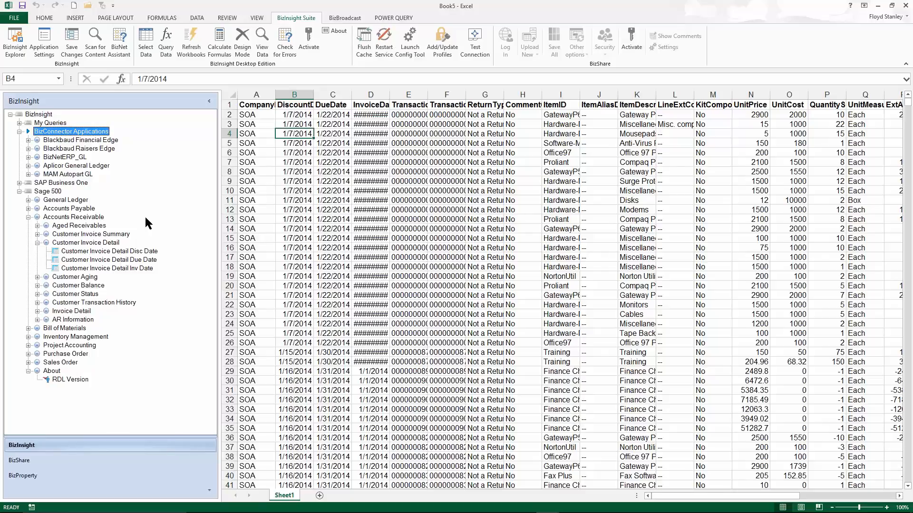
left_click(20, 124)
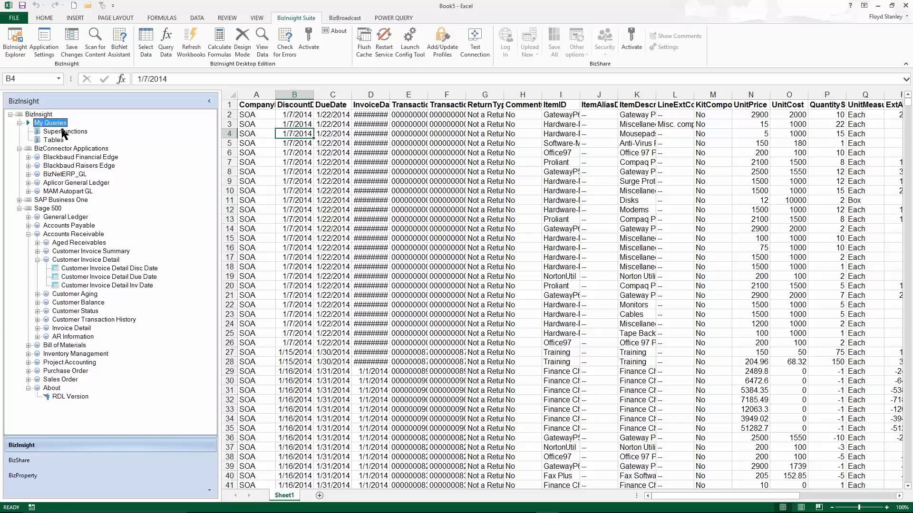
left_click(56, 132)
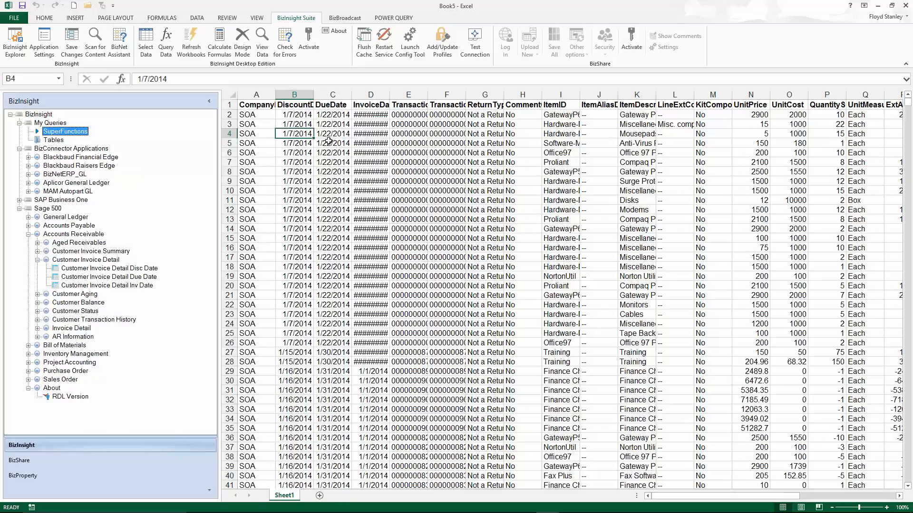
Save the invoice table's BizInsight query as "AR Customer Invoice Detail Sage 500" and expand Tables under My Queries.
right_click(257, 107)
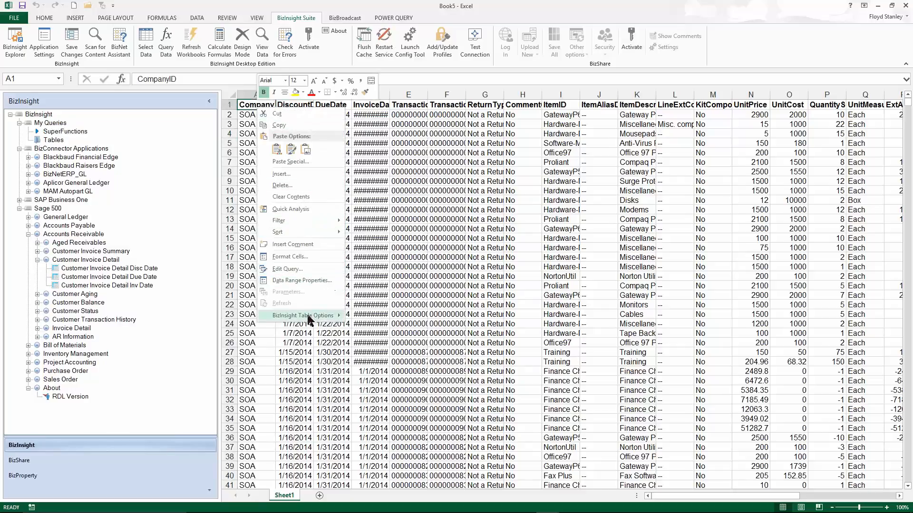
mouse_move(309, 316)
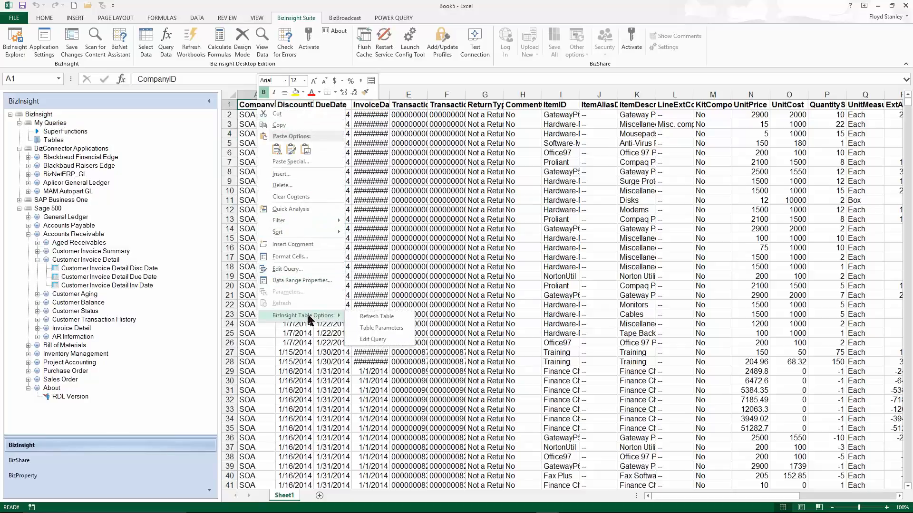
left_click(373, 339)
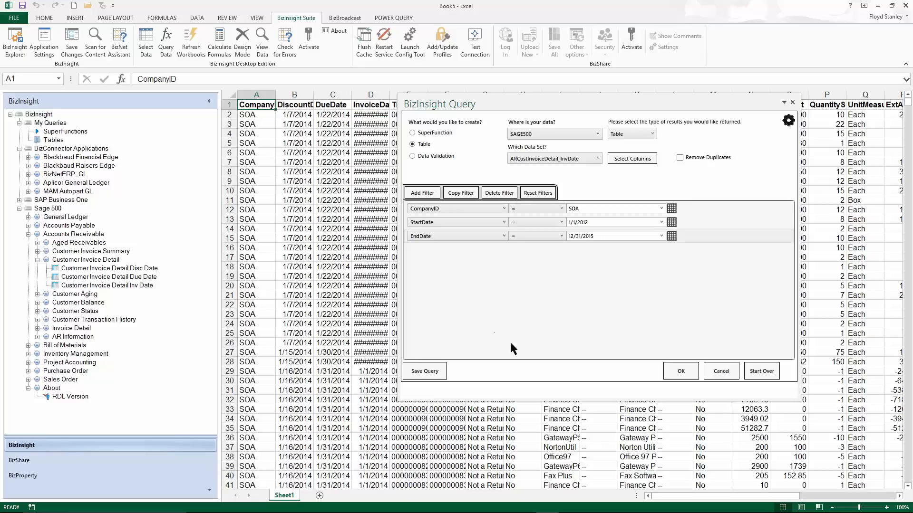
left_click(424, 373)
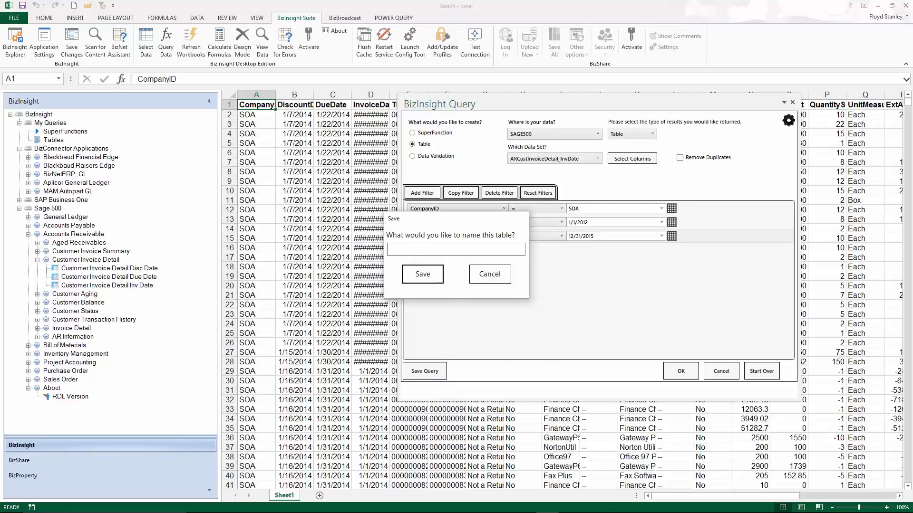
type("AR Customer Invoice Detail ")
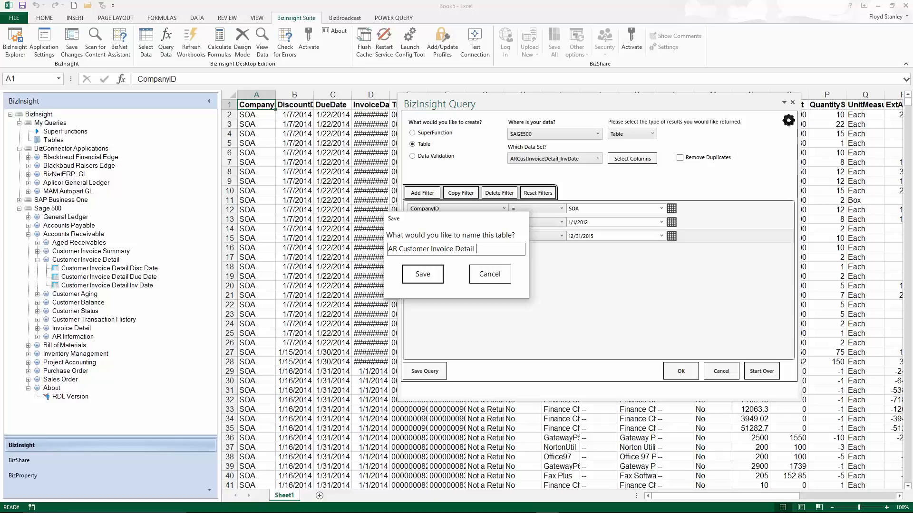
type("Sage 500")
left_click(422, 274)
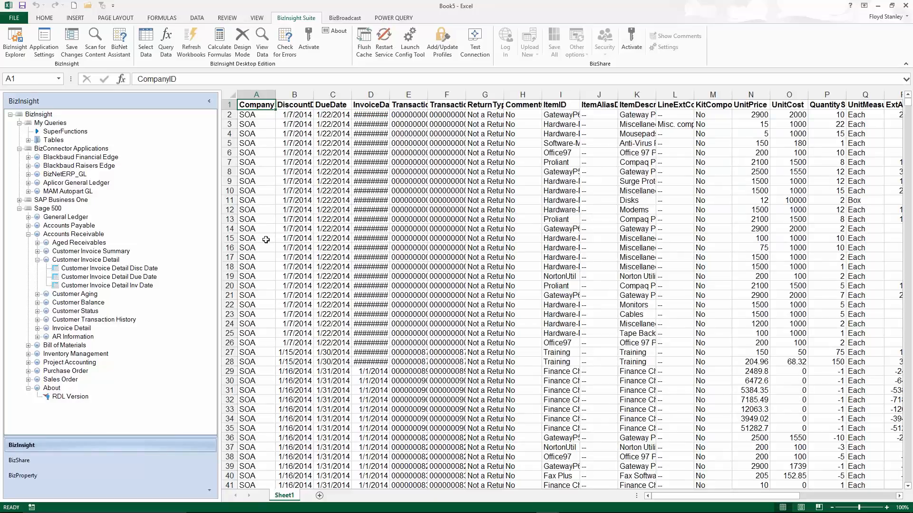
left_click(29, 140)
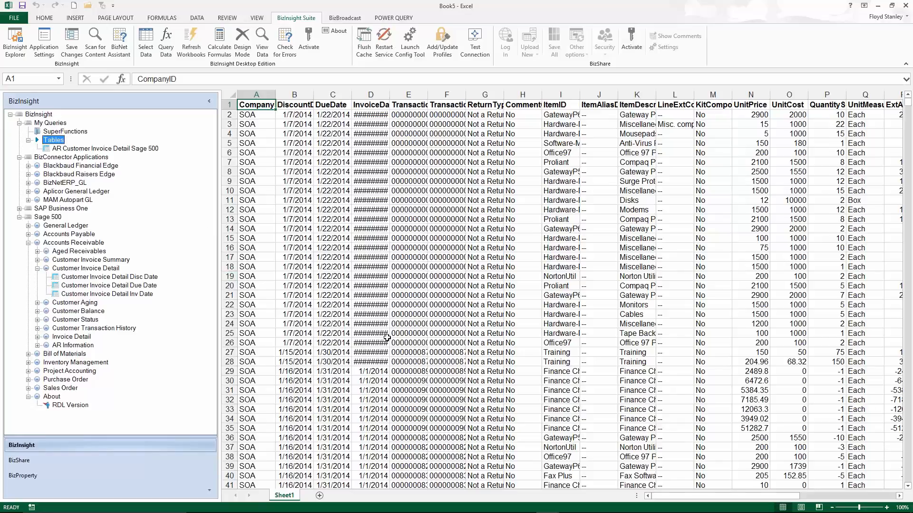
Switch to the Budget Final workbook and look at the BizInsight Drilldown options for cell D5, choosing none of them.
mouse_move(522, 508)
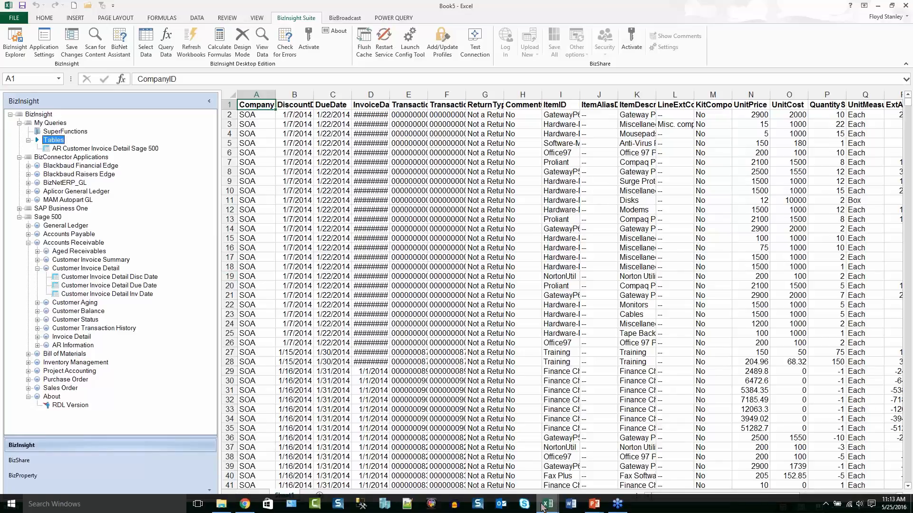
left_click(575, 461)
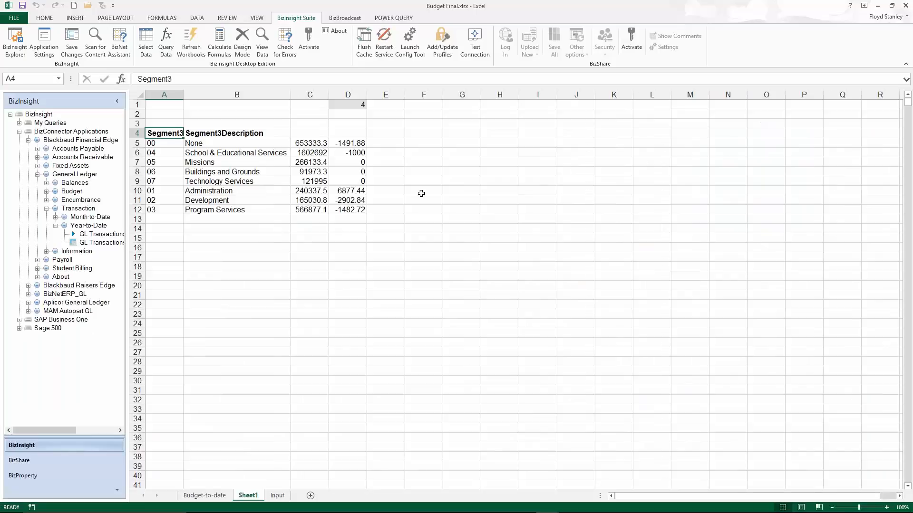
left_click(342, 141)
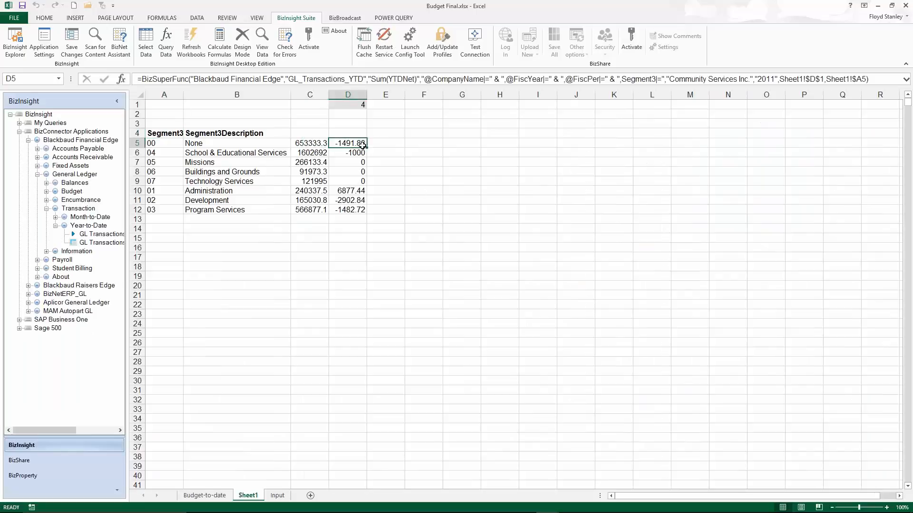
right_click(357, 144)
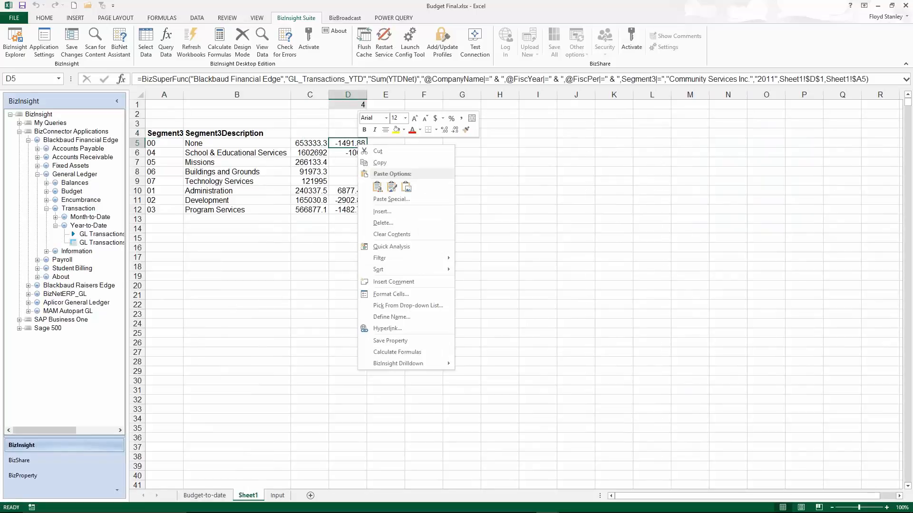
mouse_move(394, 364)
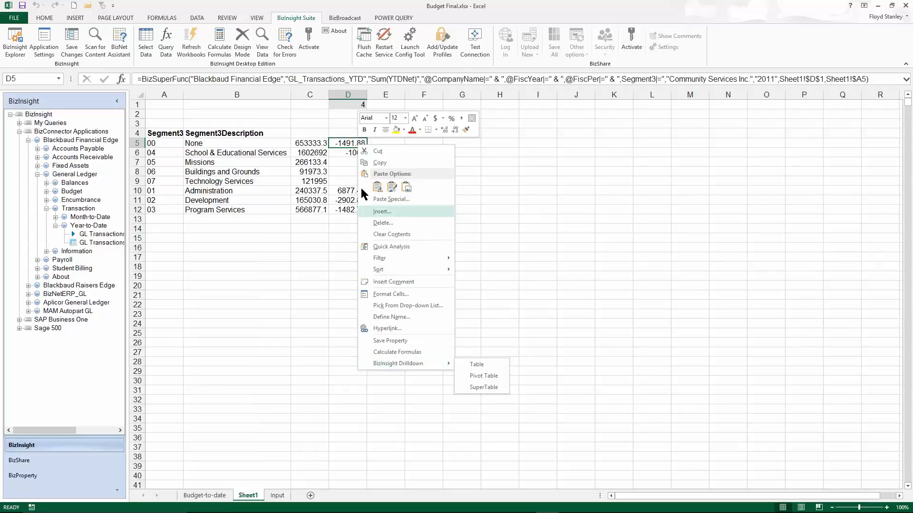
left_click(350, 143)
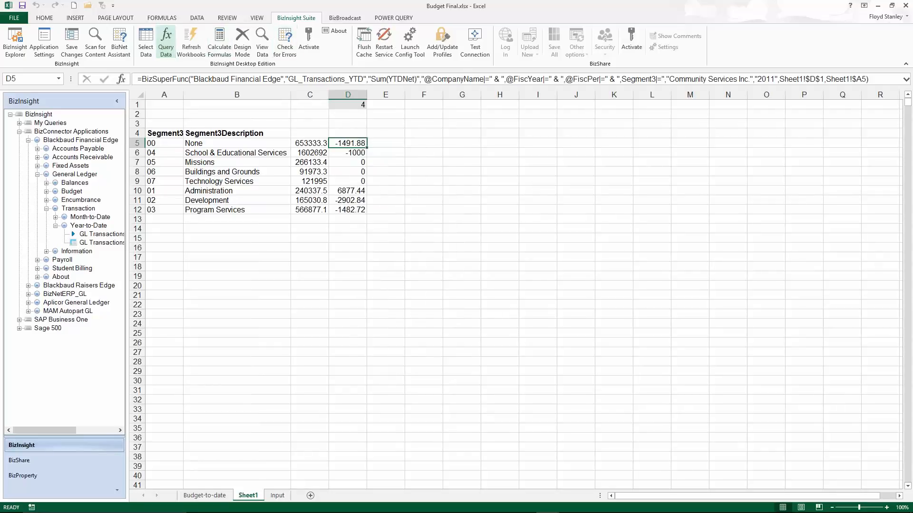
Save the BizInsight SuperFunction query behind cell D5 under the name "Blackbaud FE YTDNet".
left_click(166, 41)
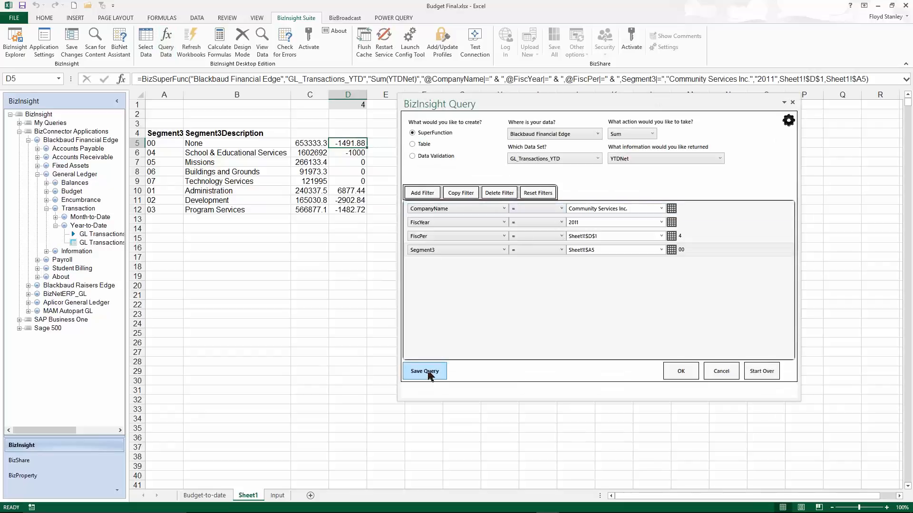
left_click(428, 372)
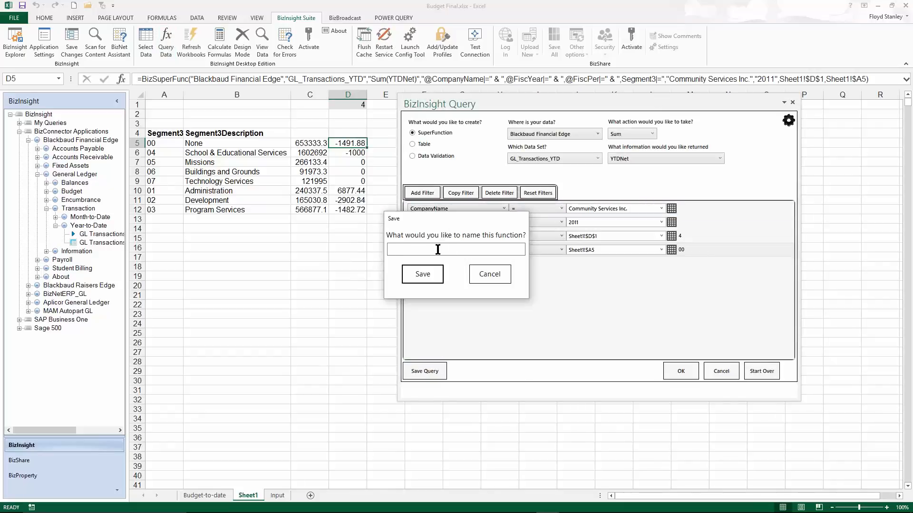
type("lackbaud FE YTDNet")
left_click(423, 275)
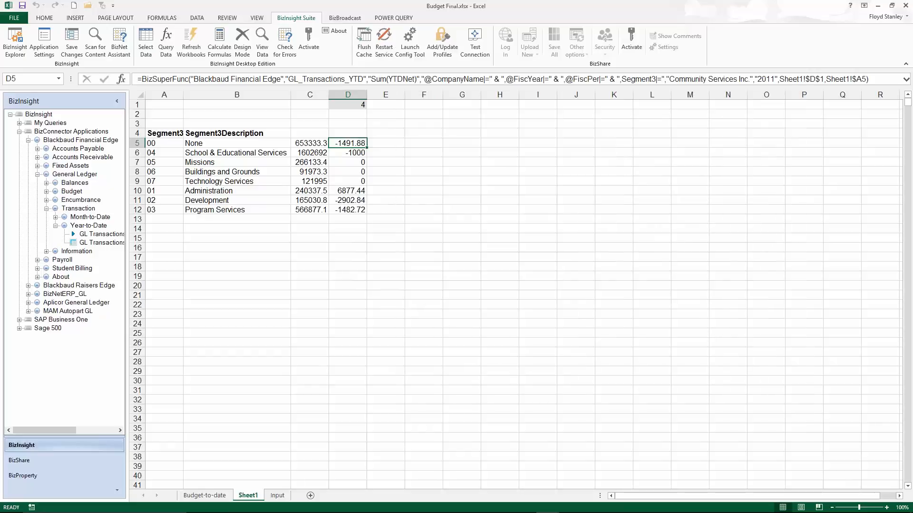
Expand My Queries and its SuperFunctions in the BizInsight tree and select the saved Blackbaud FE YTDNet function.
left_click(19, 122)
left_click(29, 131)
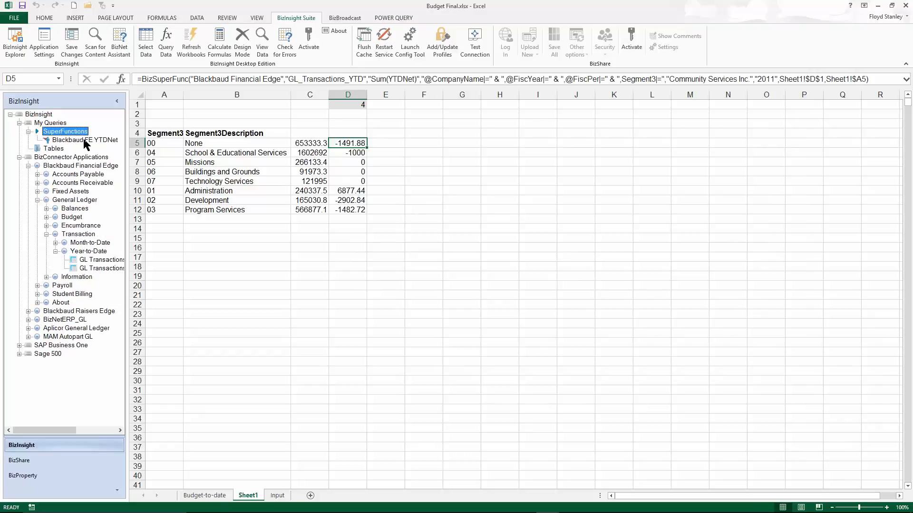
left_click(84, 139)
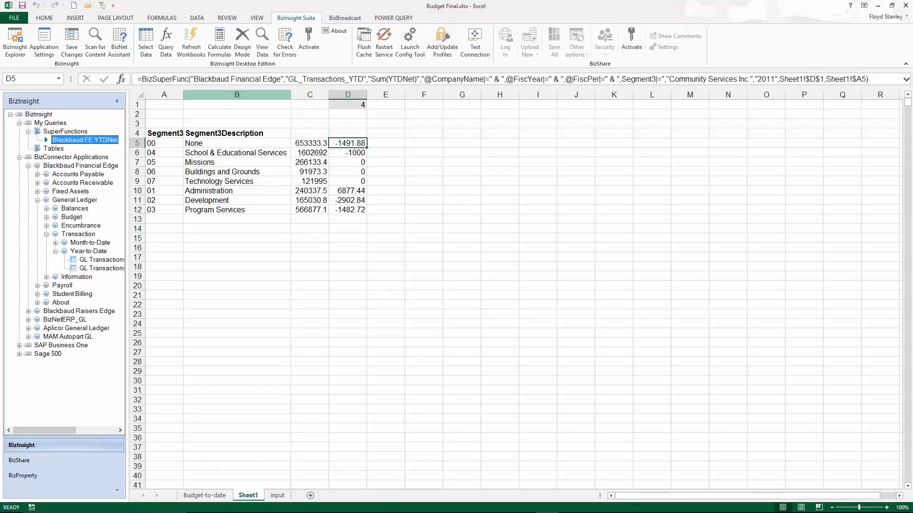
Go through the BizConnector Applications in the tree, from Blackbaud Financial Edge and Raisers Edge to BizNetERP_GL, Aplicor General Ledger and MAM Autopart GL.
left_click(86, 167)
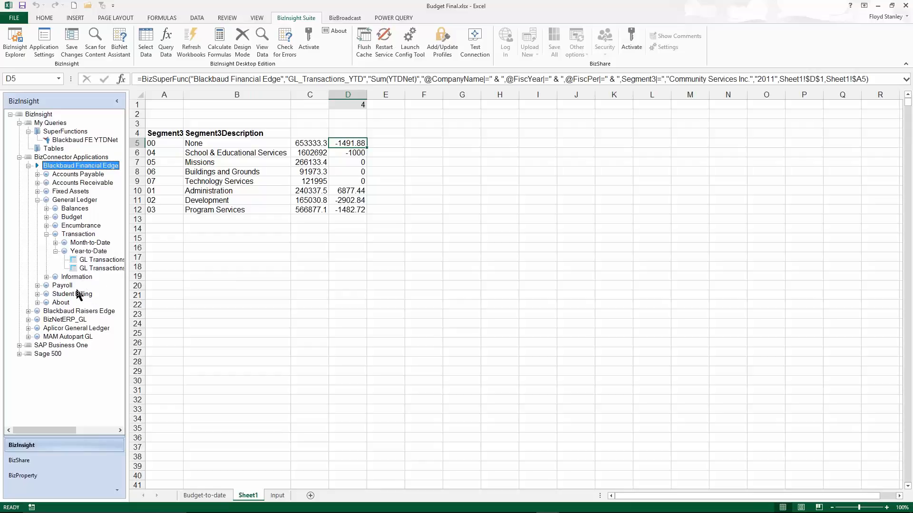
left_click(88, 312)
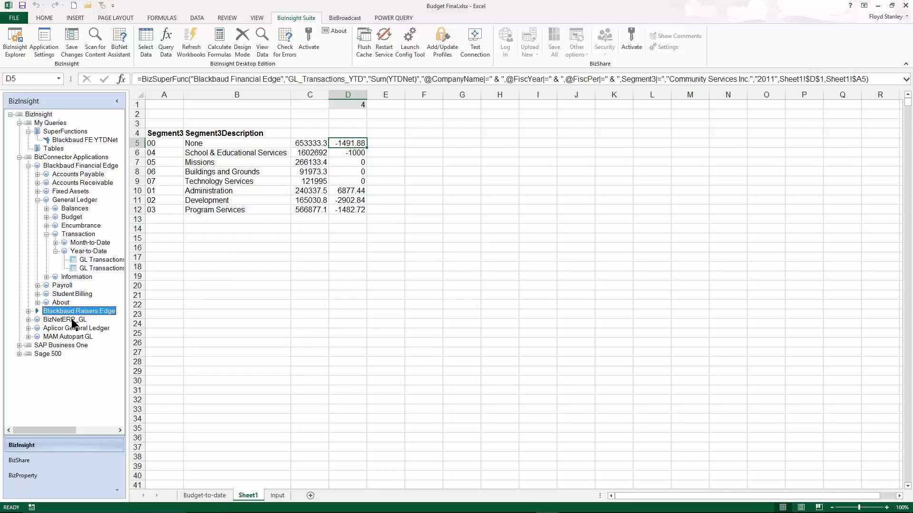
left_click(74, 321)
left_click(74, 328)
left_click(80, 337)
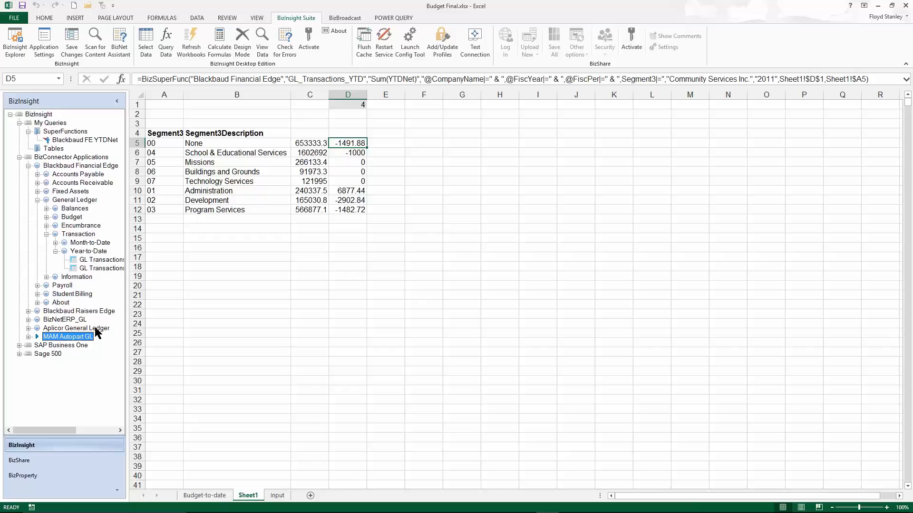
left_click(95, 328)
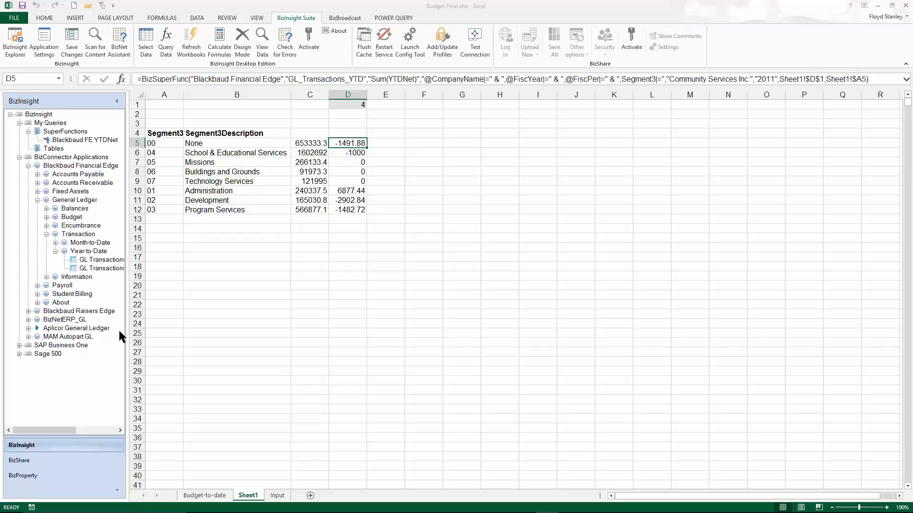
key("alt+Tab")
key("alt+Tab")
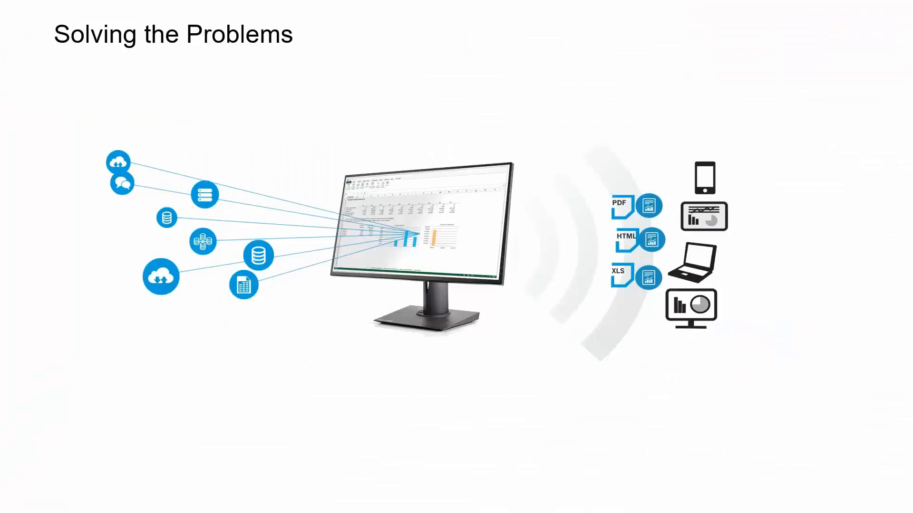
key("Right")
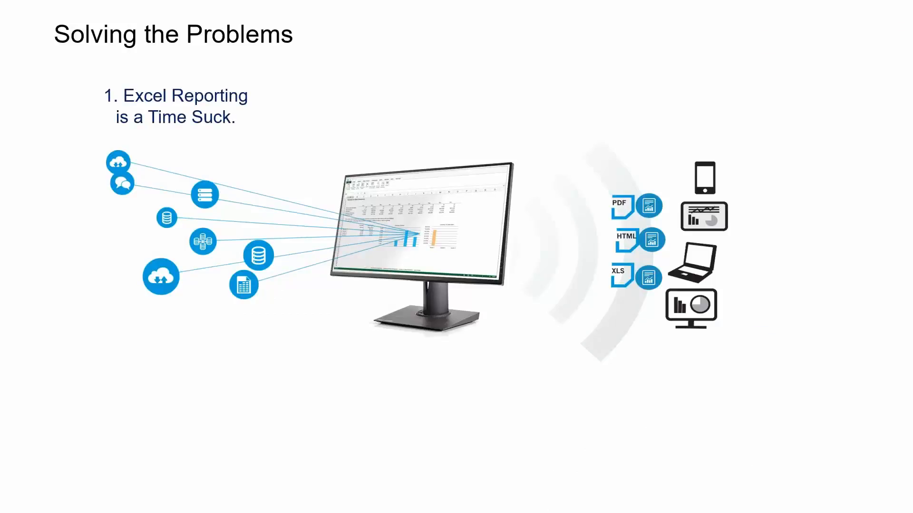